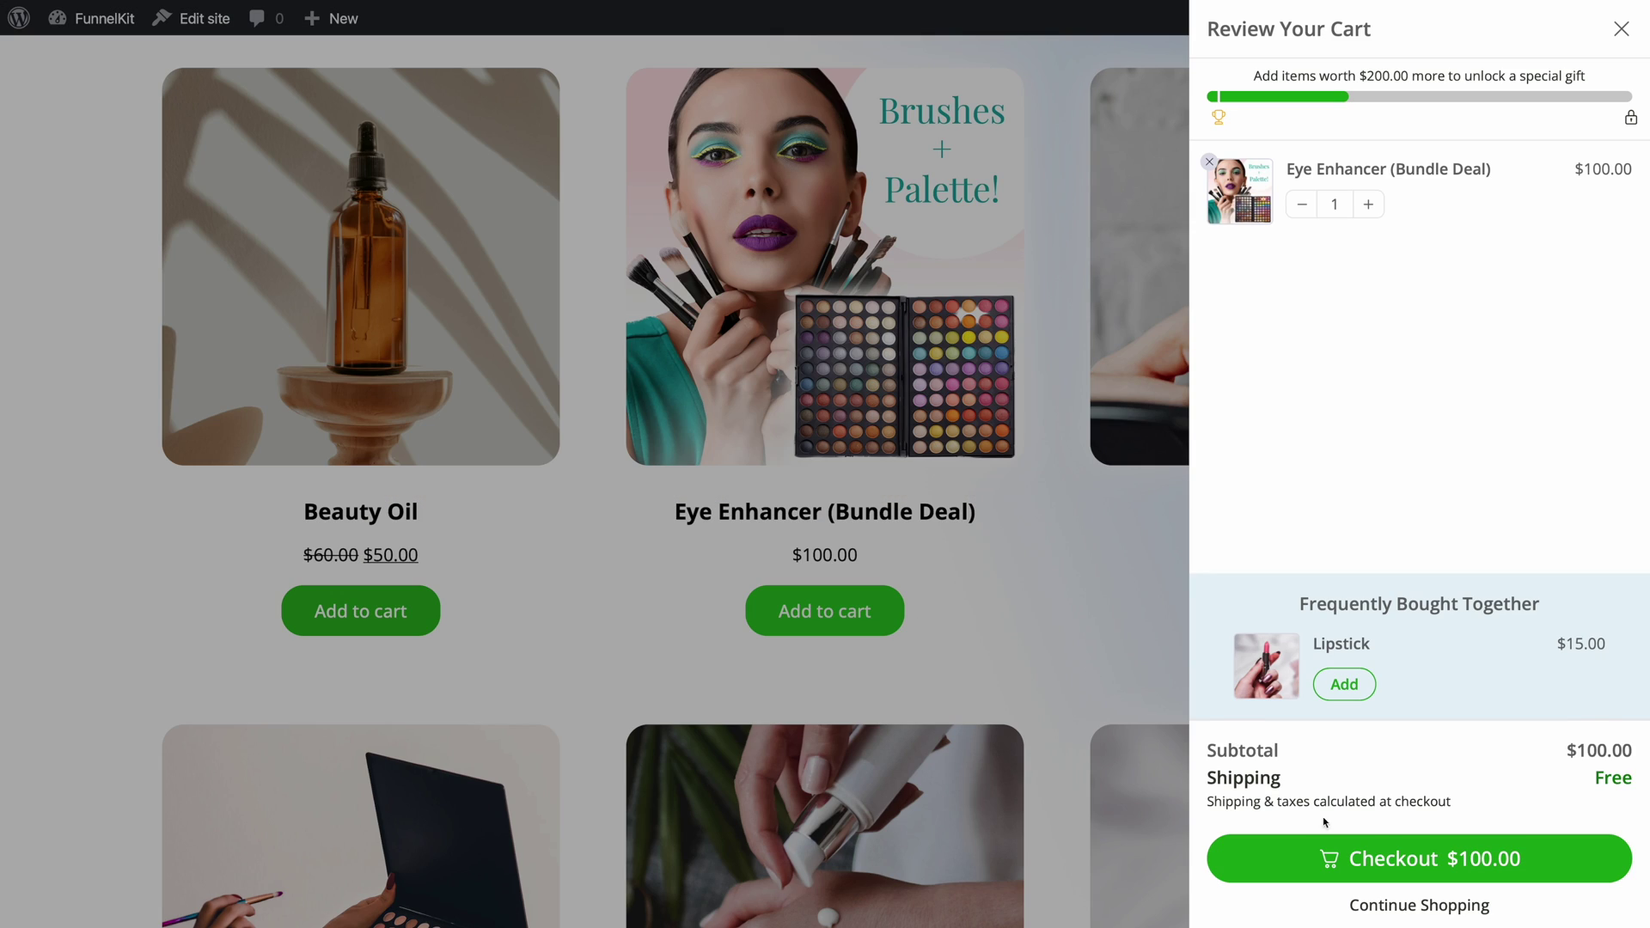
Check out the $100.00 cart with Klarna - Pay Over Time as the payment method and place the order.
click(1330, 846)
scroll(866, 710, down, 3)
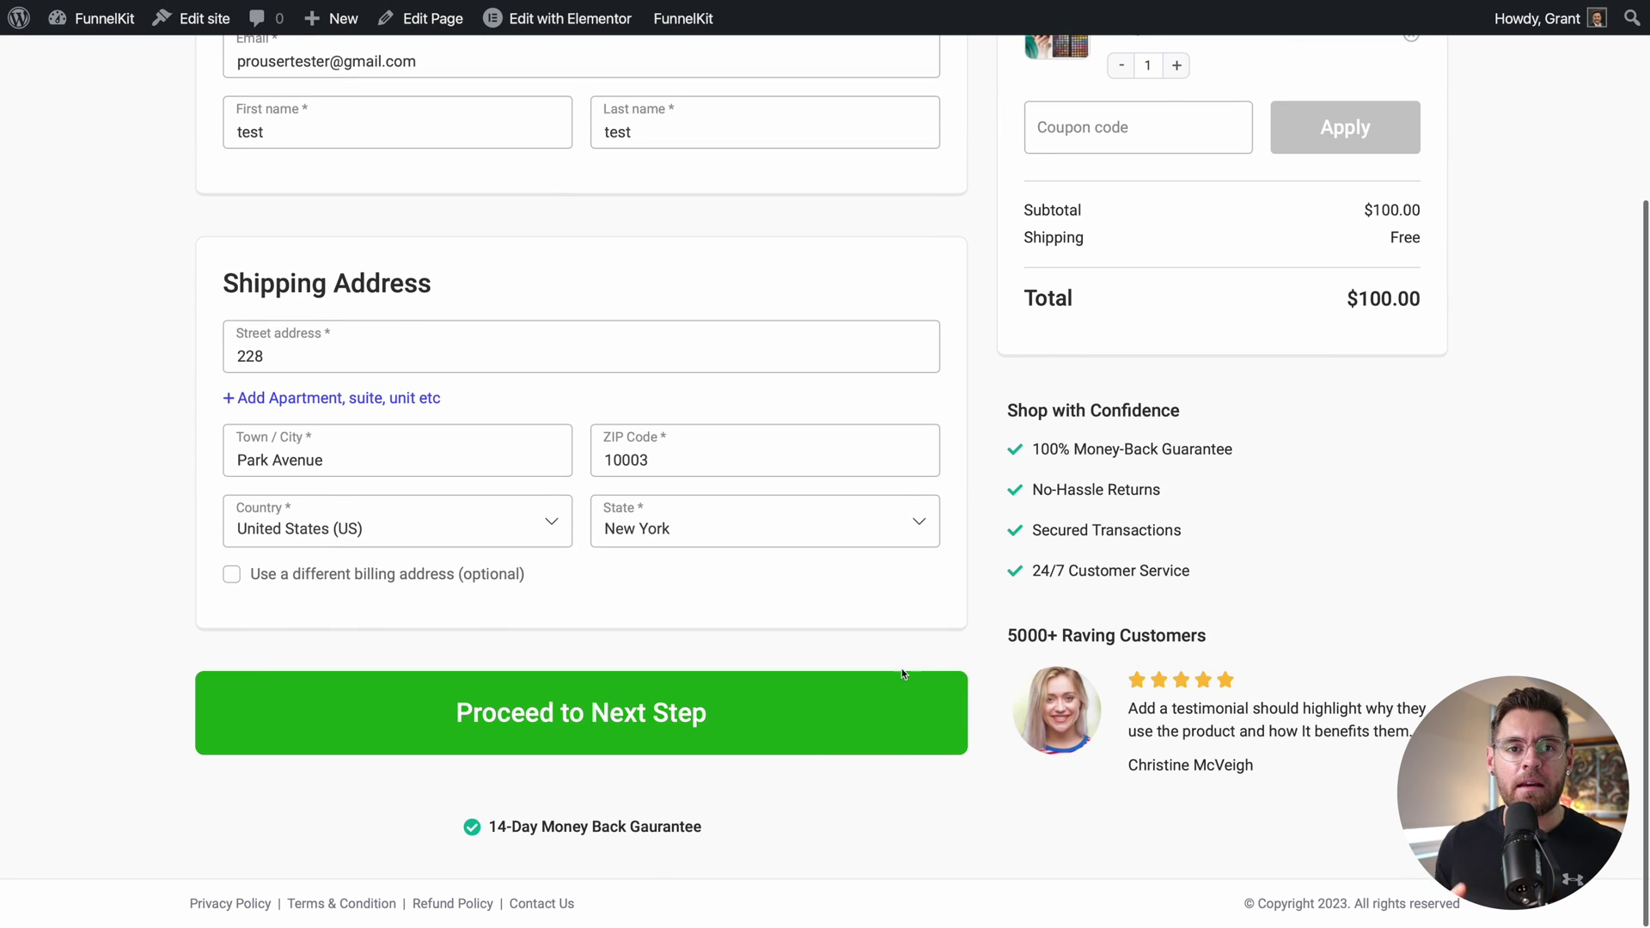
click(866, 710)
click(796, 662)
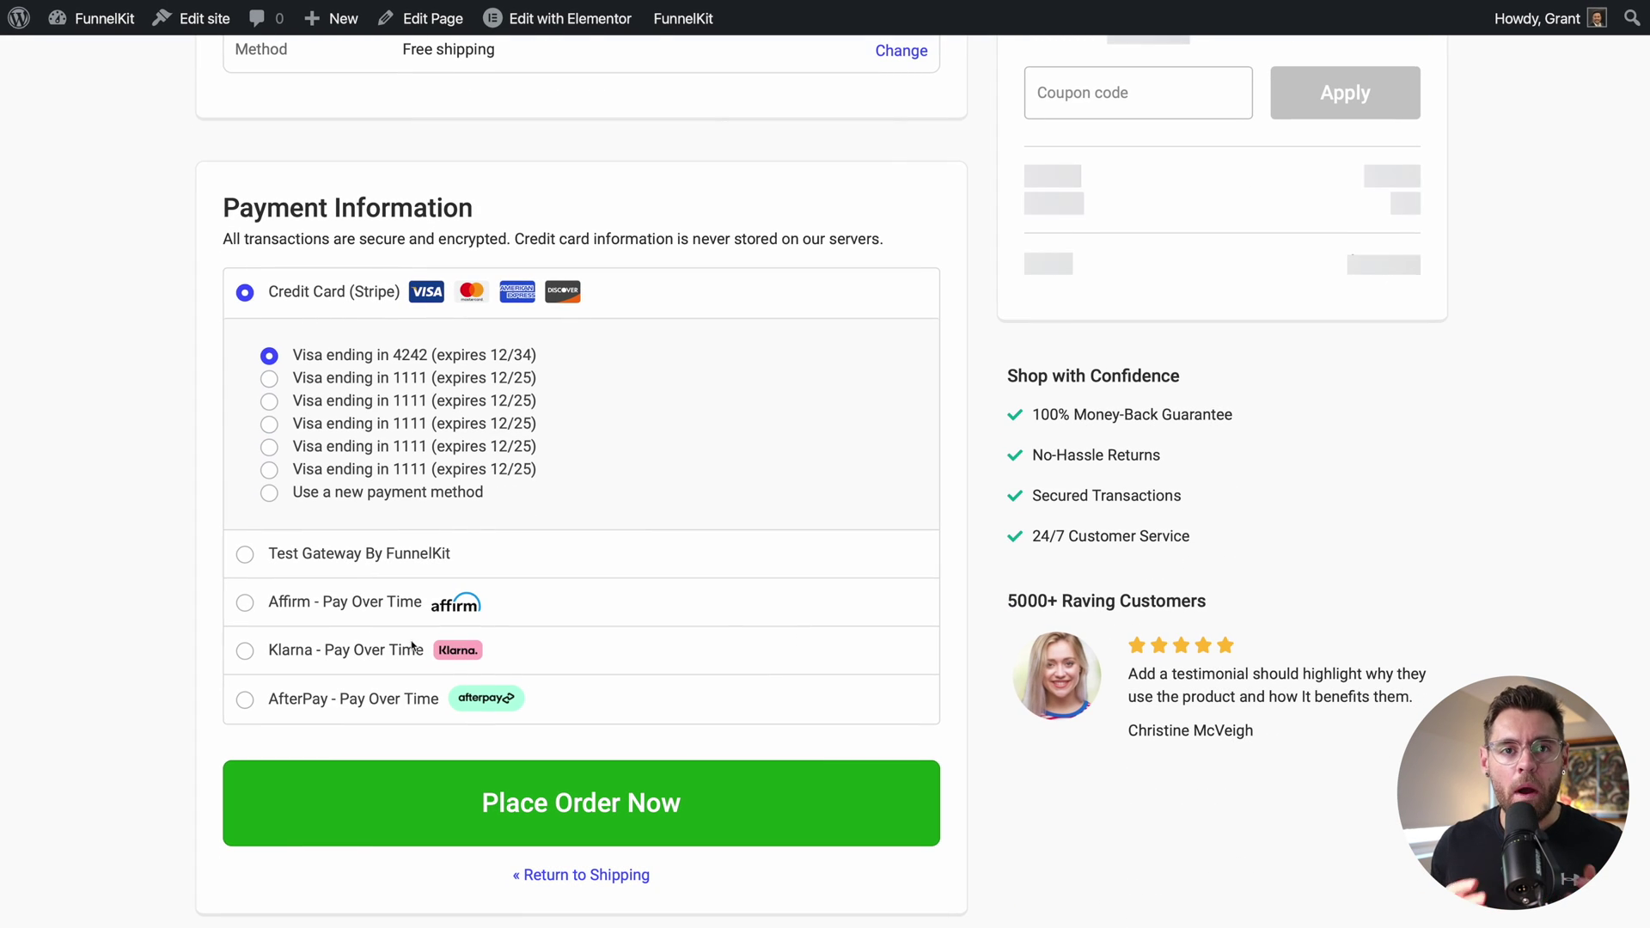
click(246, 651)
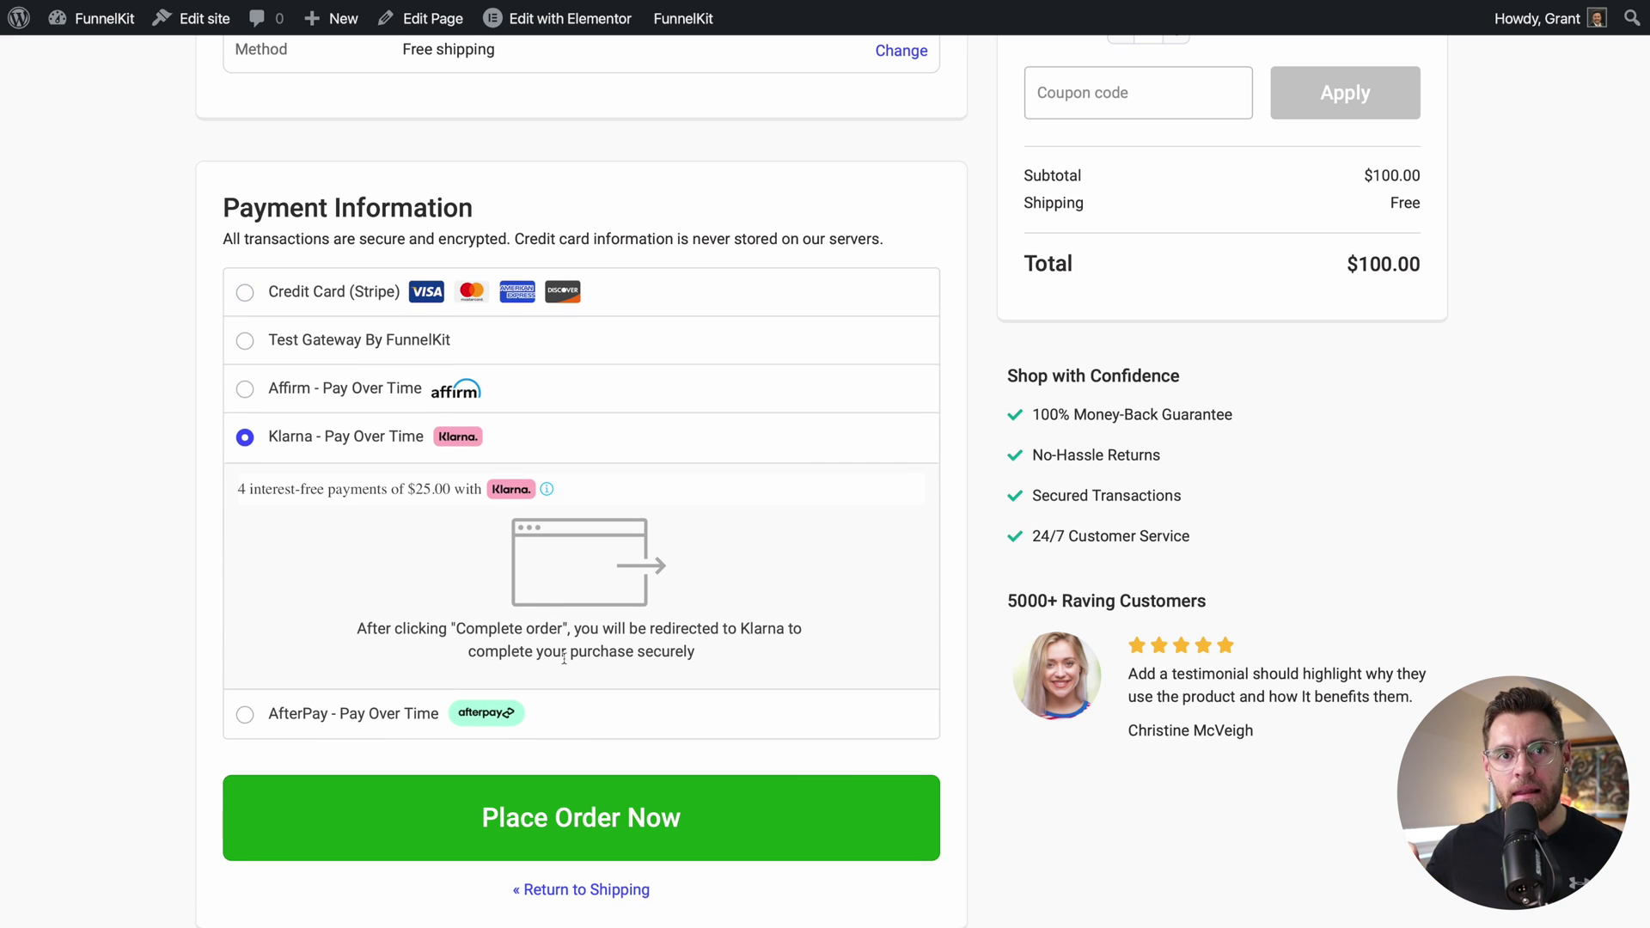
click(601, 792)
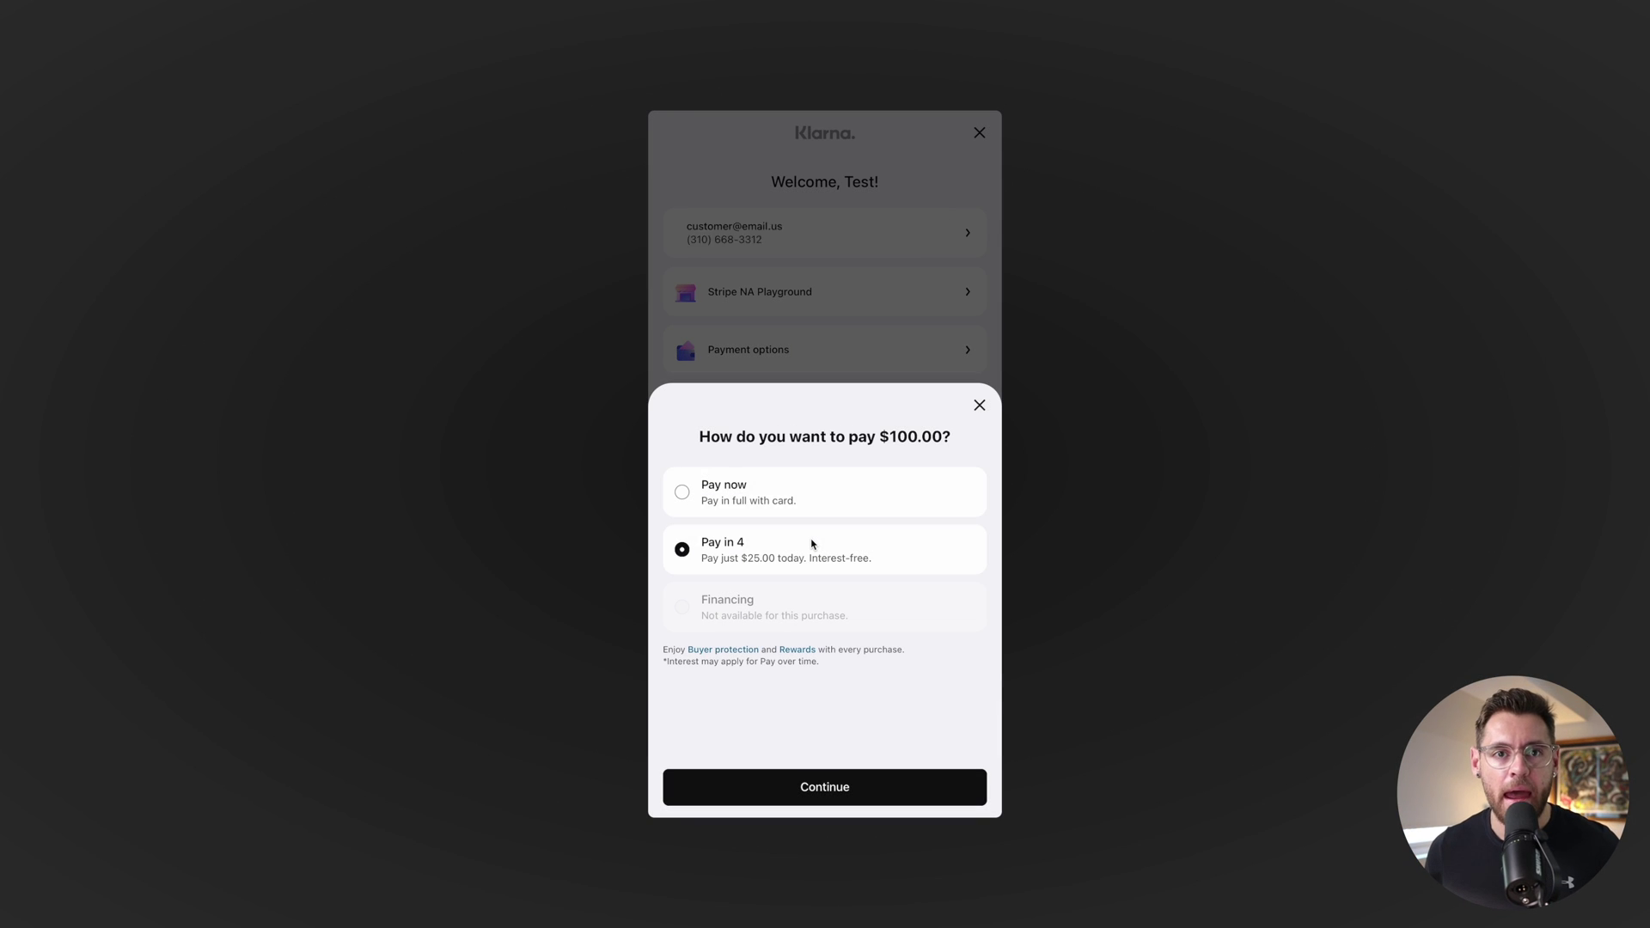
Choose Klarna's Pay in 4, accept the interest-free schedule, and pay the first $25.00 instalment.
click(813, 777)
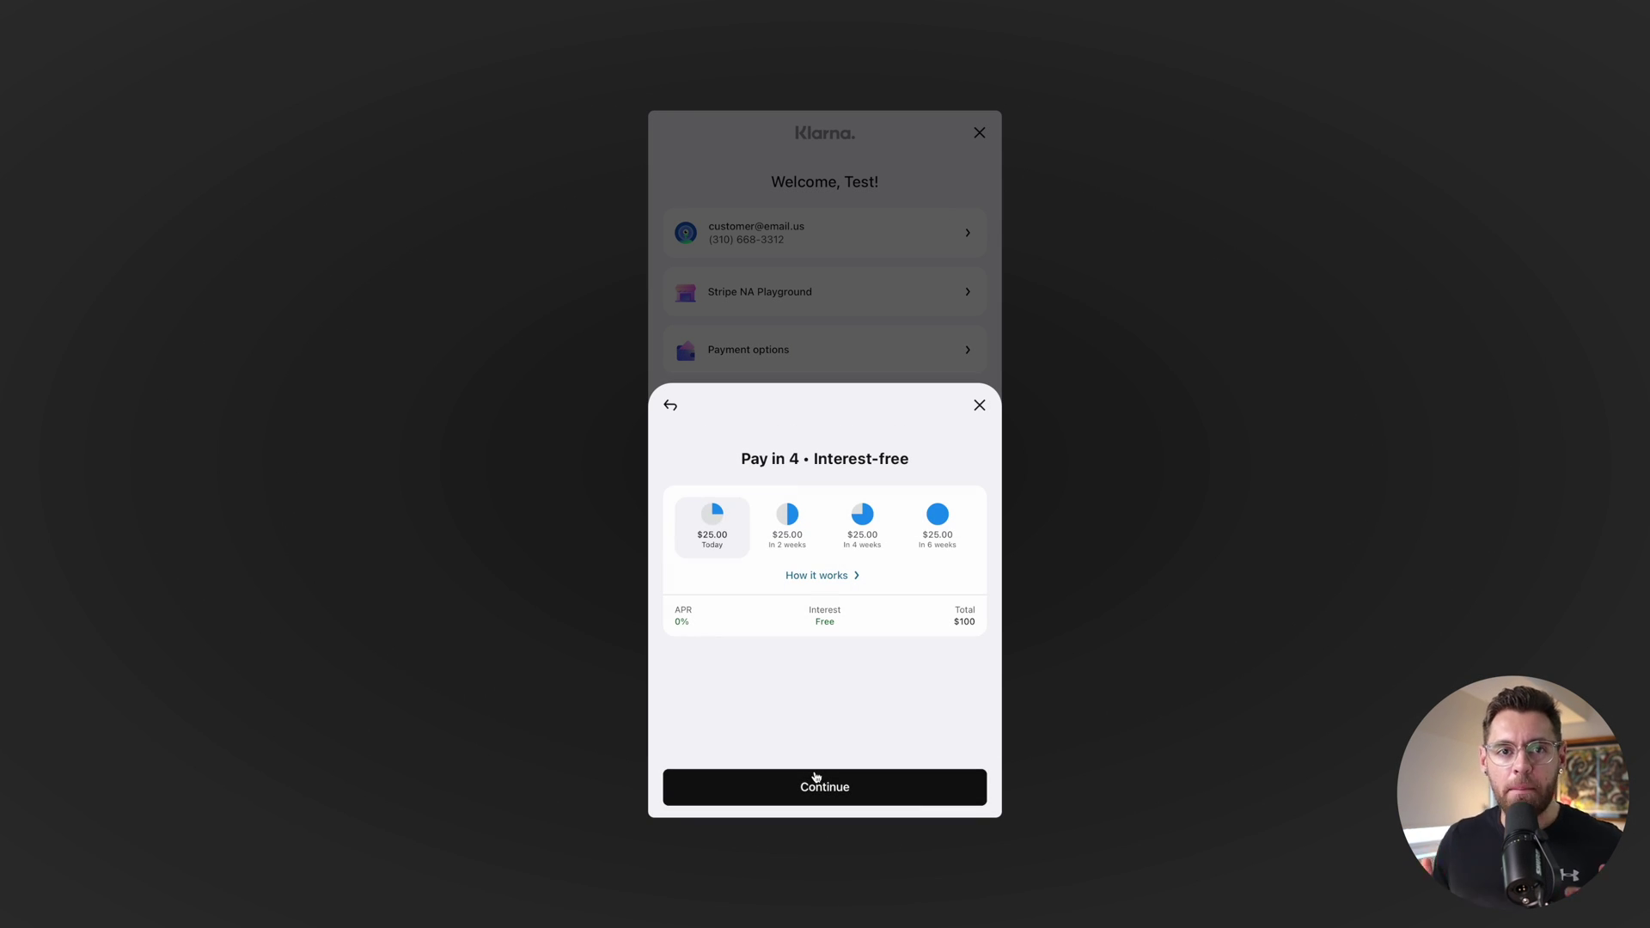
click(817, 782)
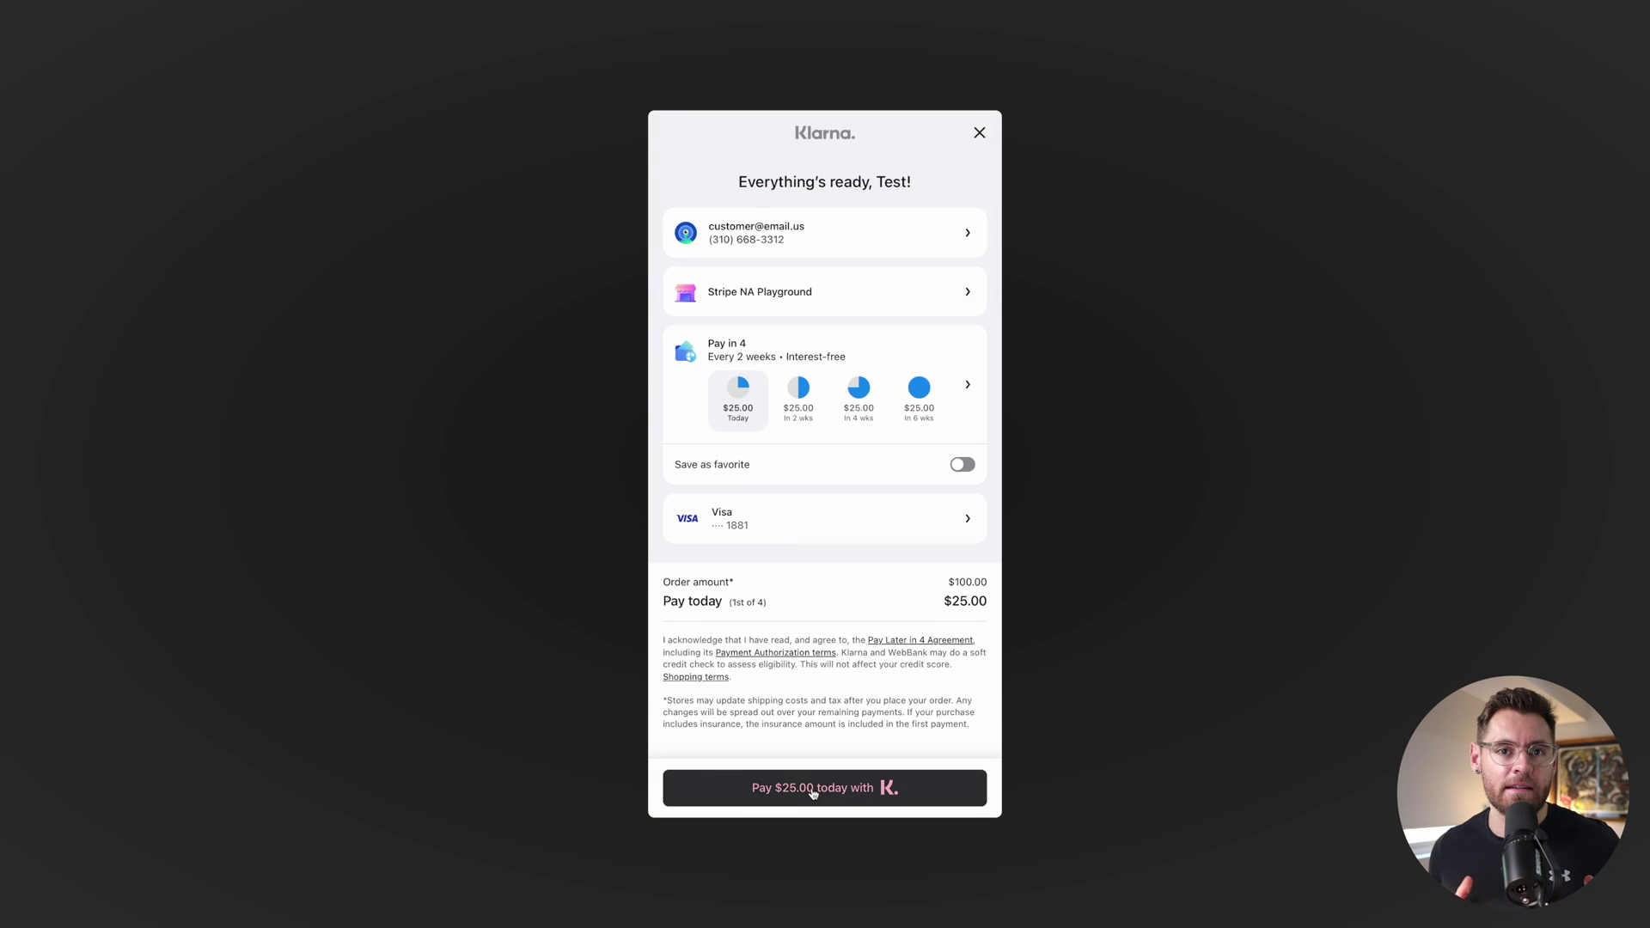
click(814, 791)
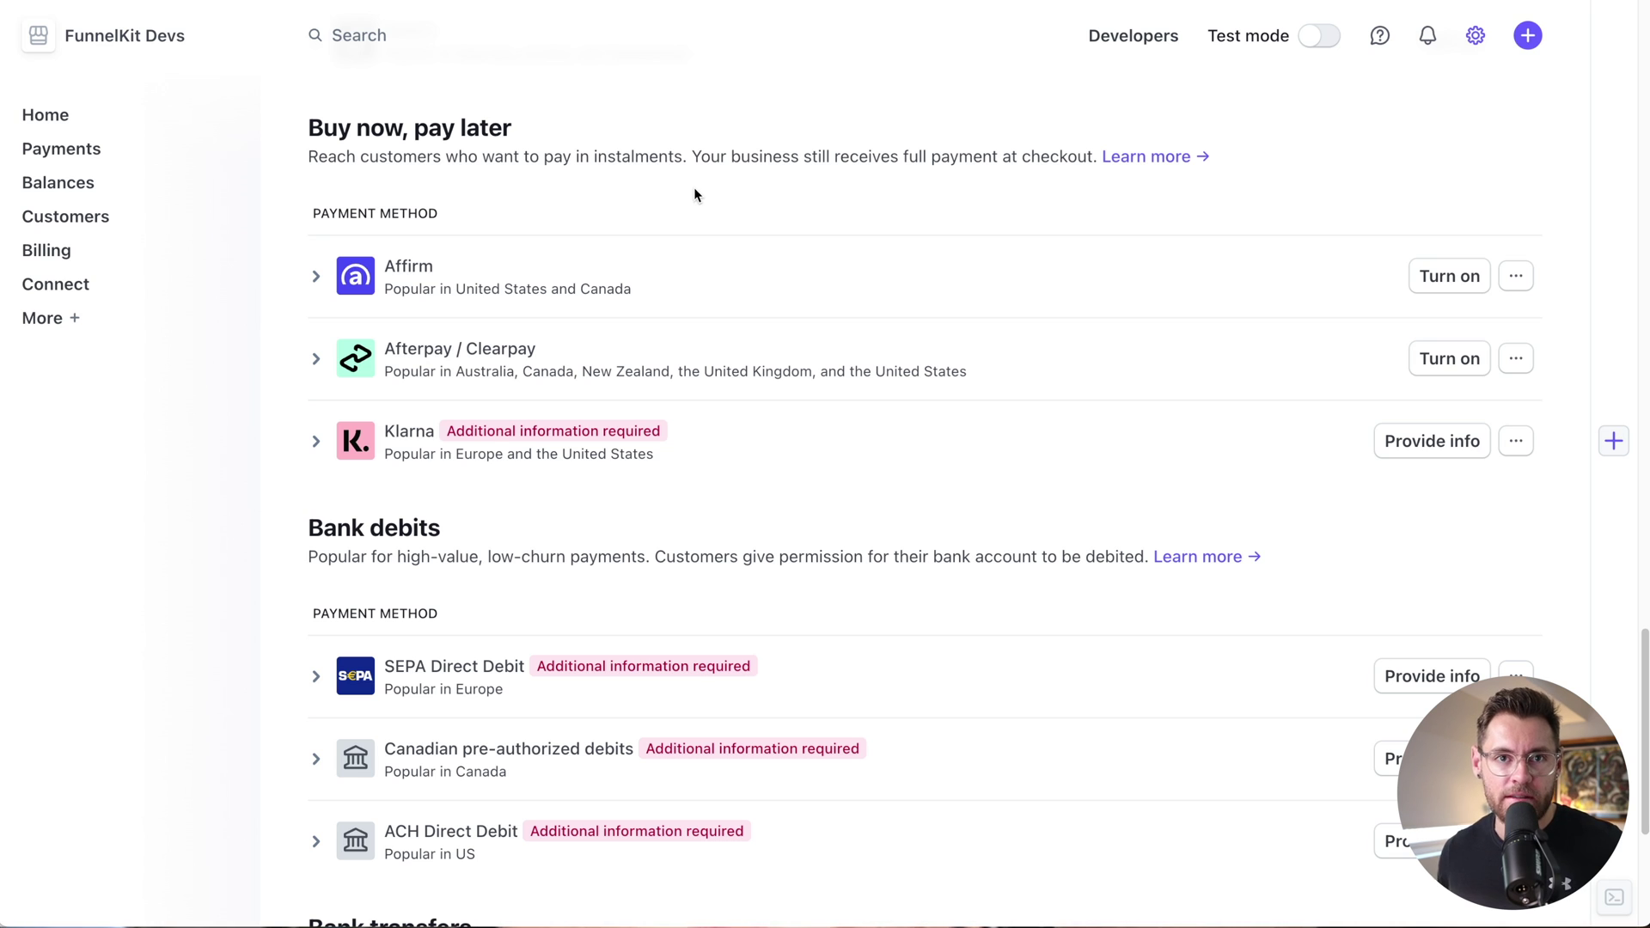
Expand and read the Affirm, Afterpay / Clearpay and Klarna payment method summaries in Stripe.
click(727, 267)
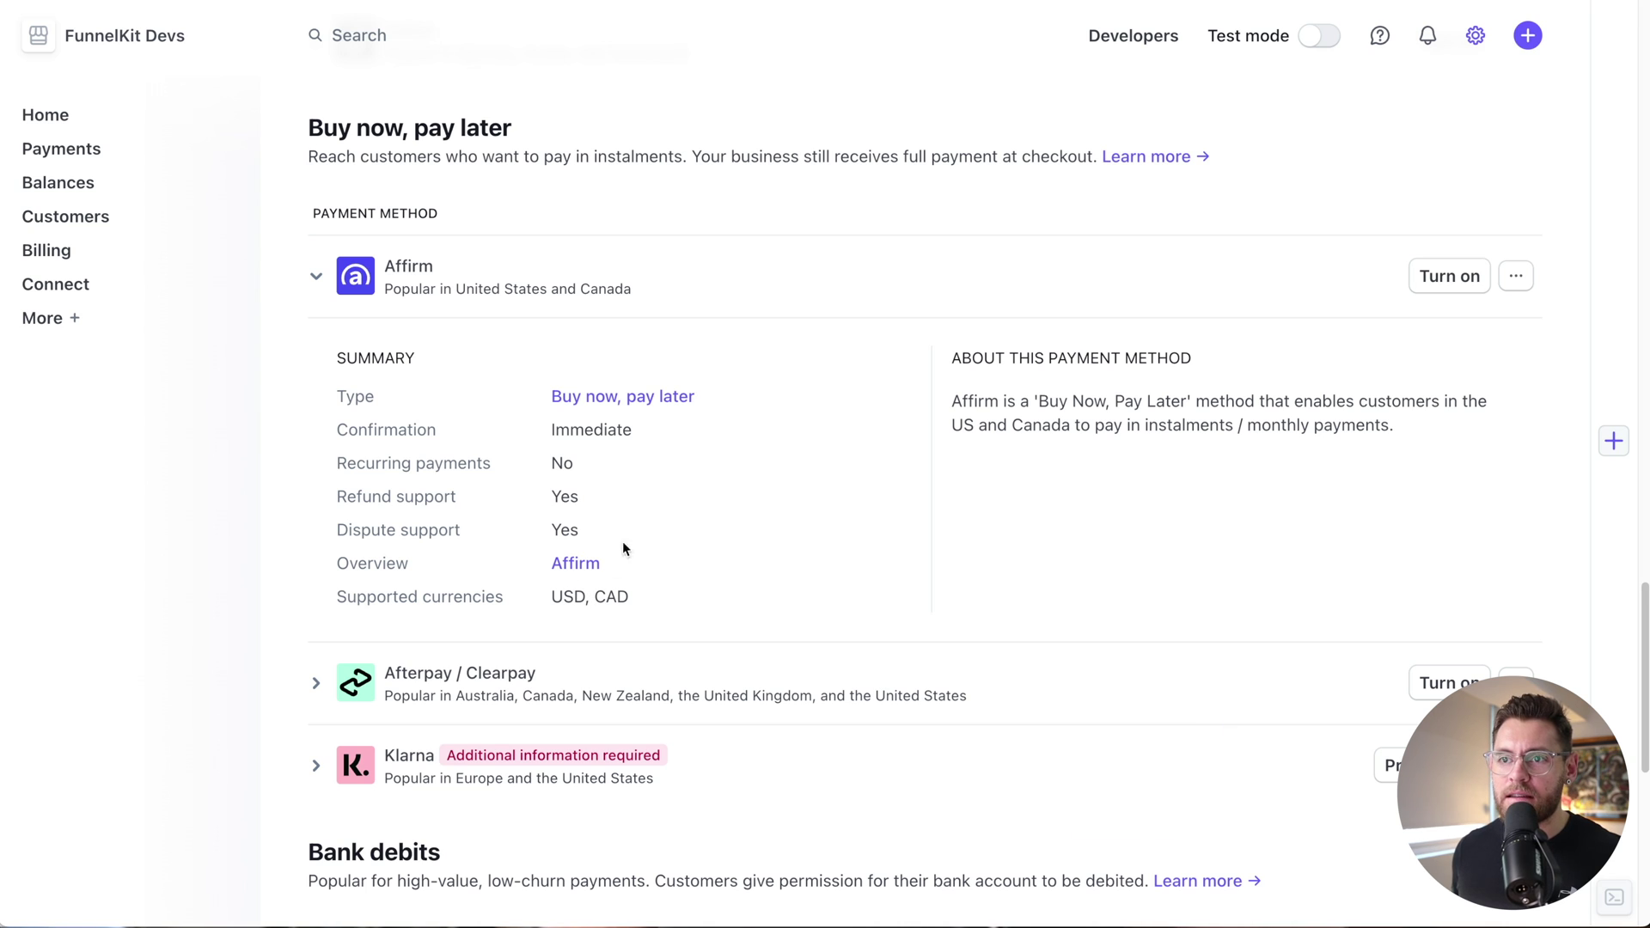
click(721, 263)
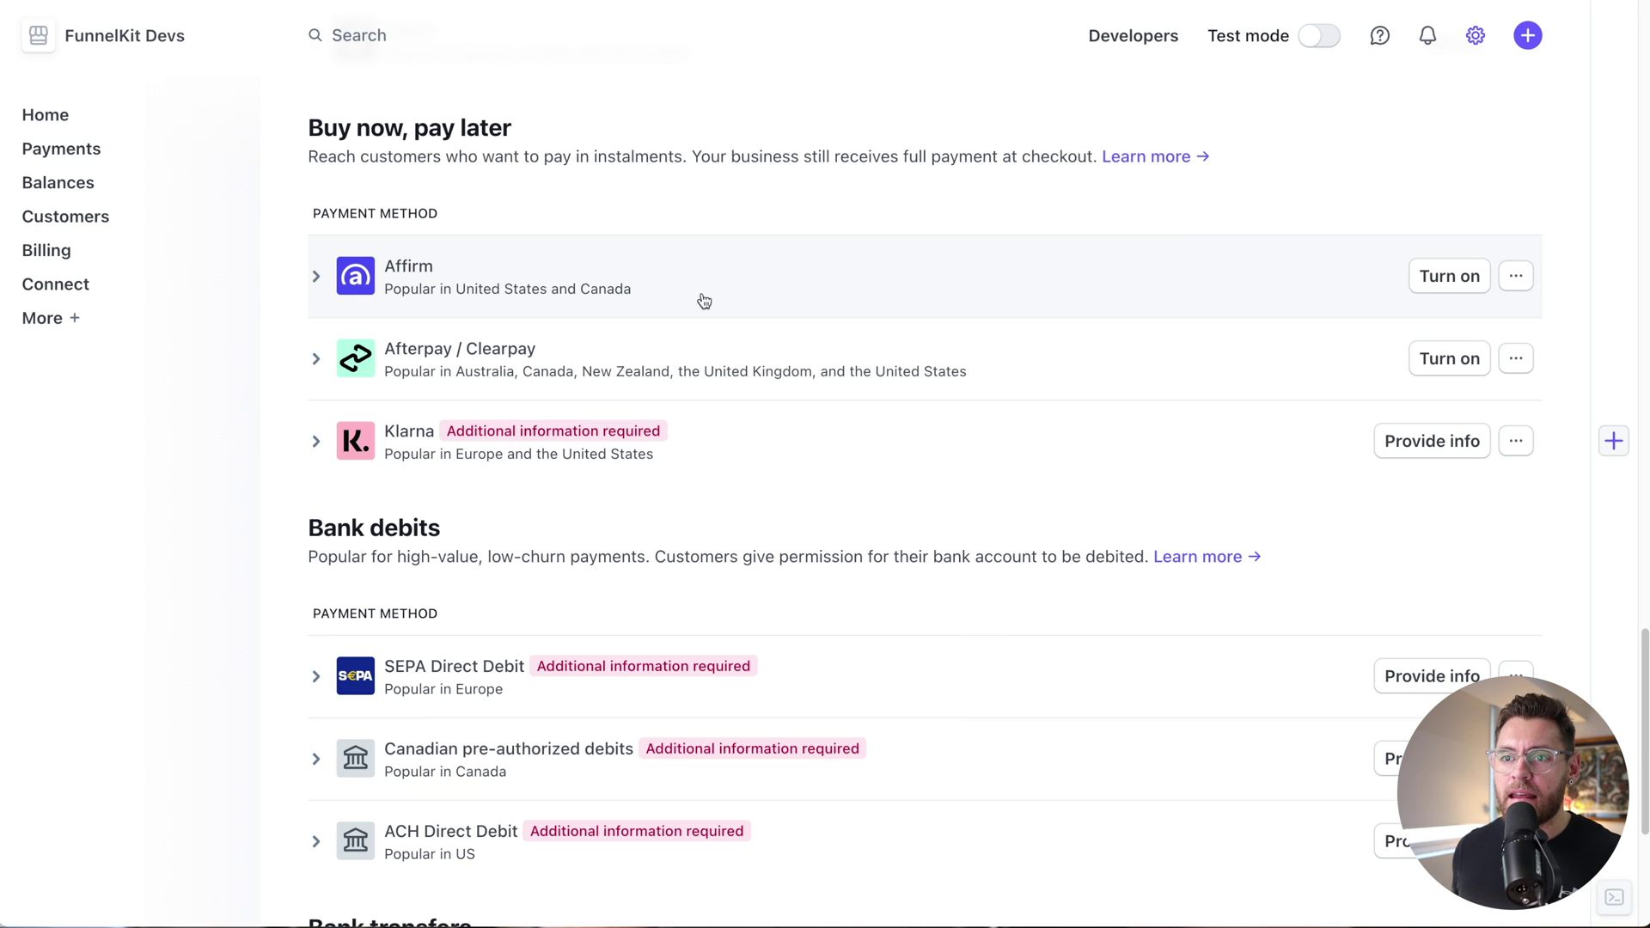
click(669, 341)
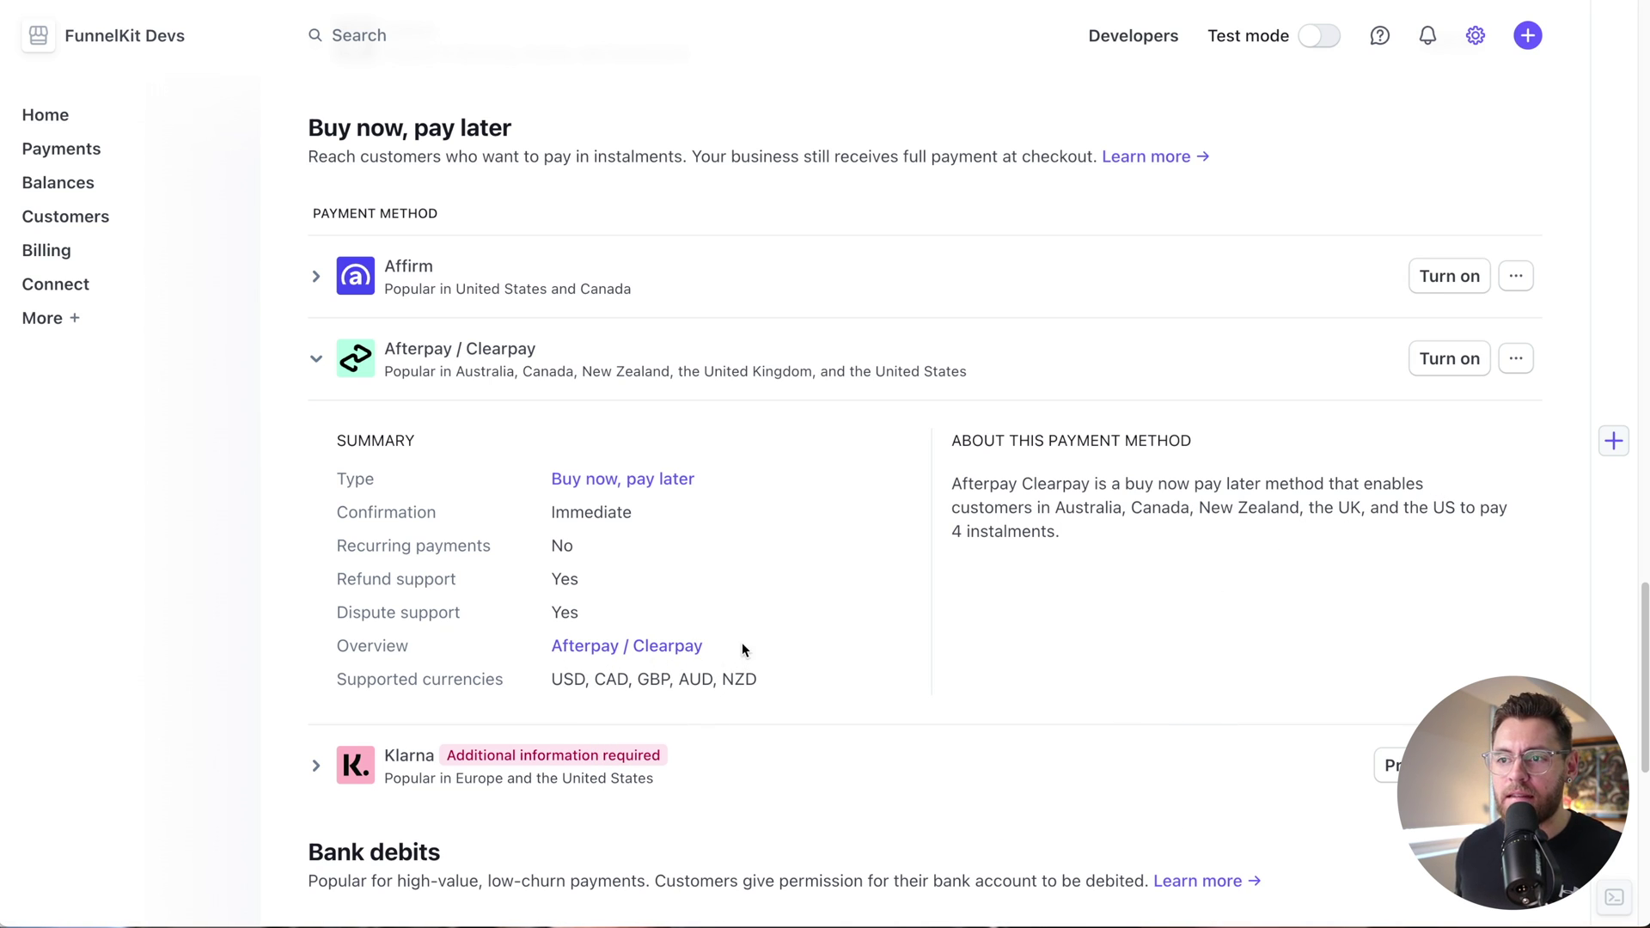
click(722, 387)
click(729, 432)
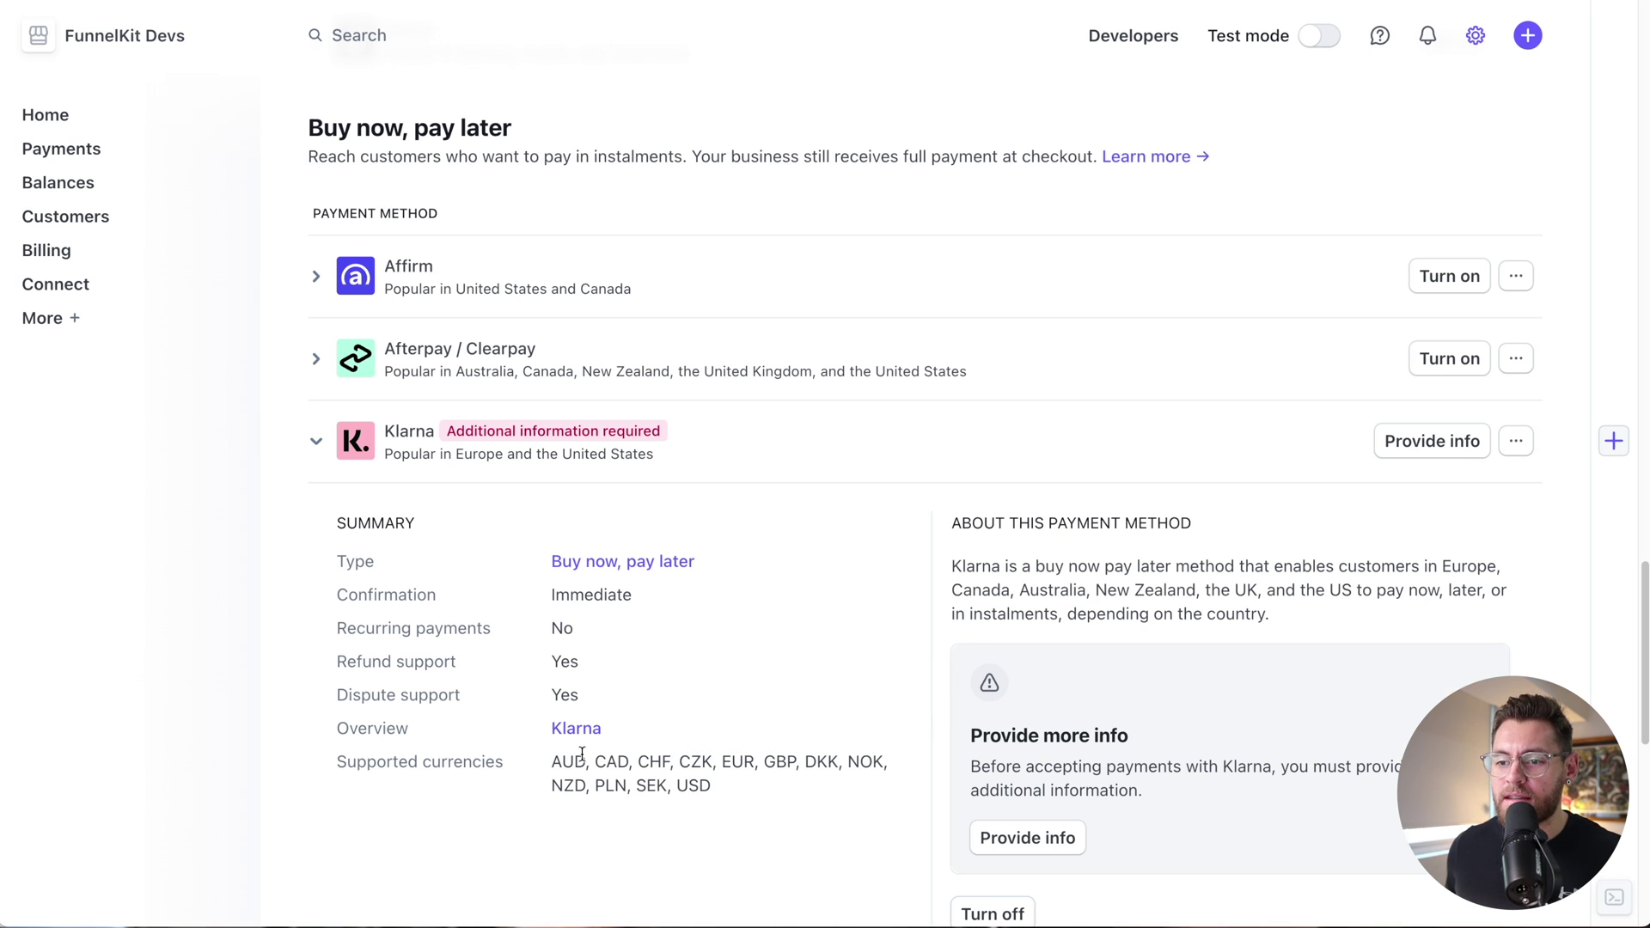
scroll(812, 720, down, 3)
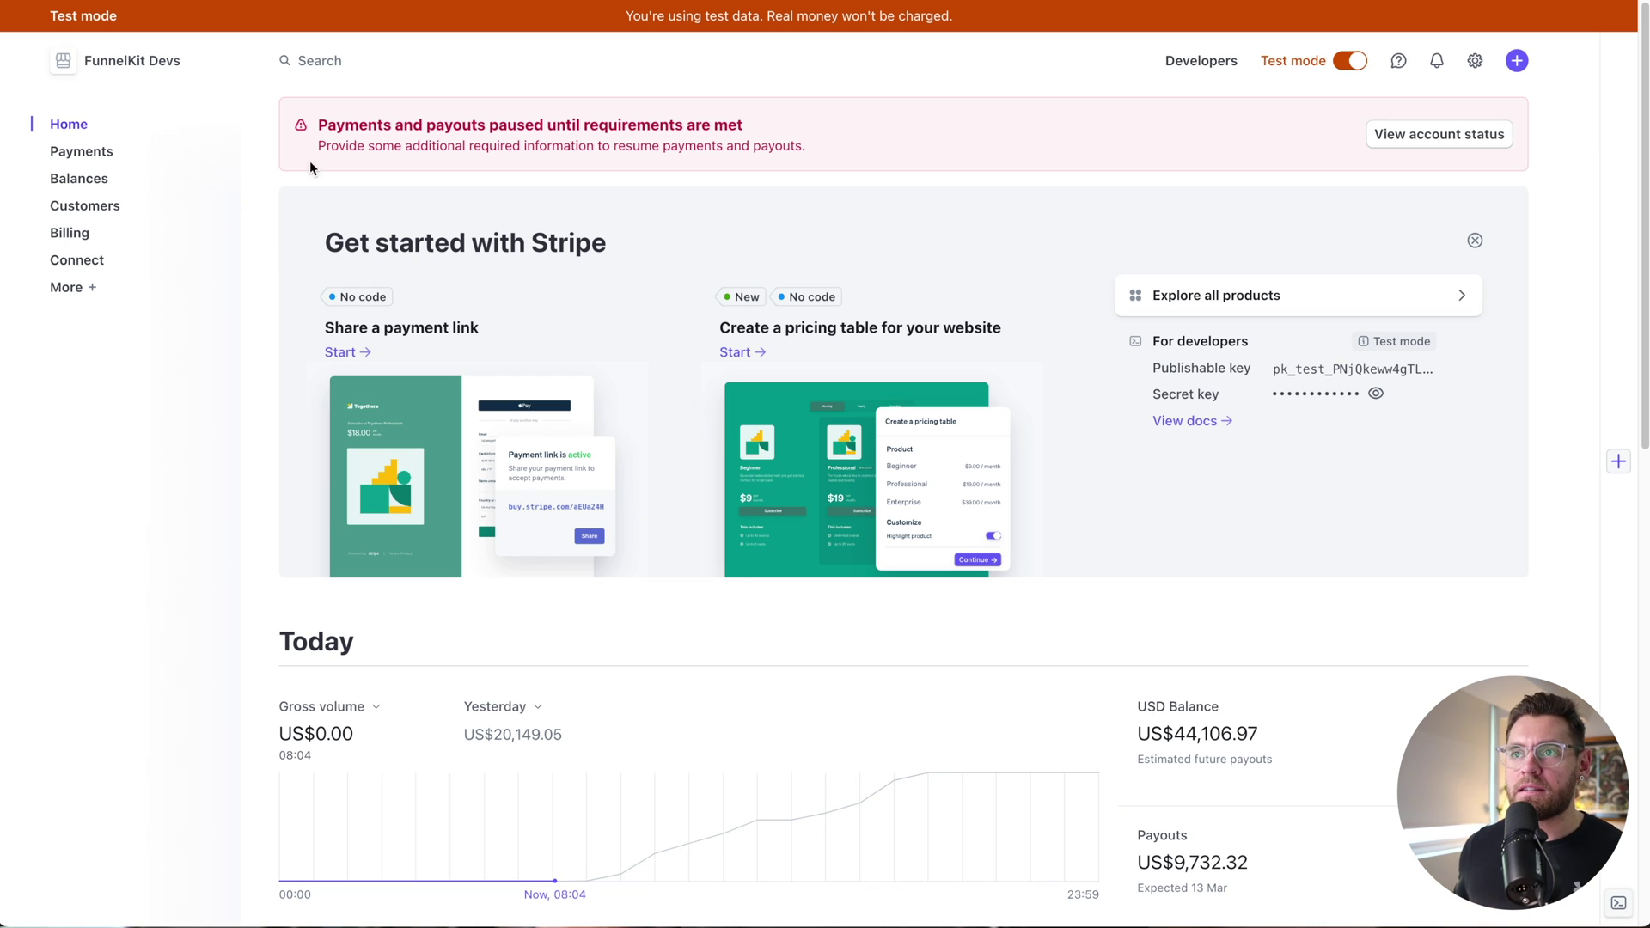
Search 'afterpay', open your own account's payment method settings and scroll to Buy now, pay later.
click(361, 61)
text(after)
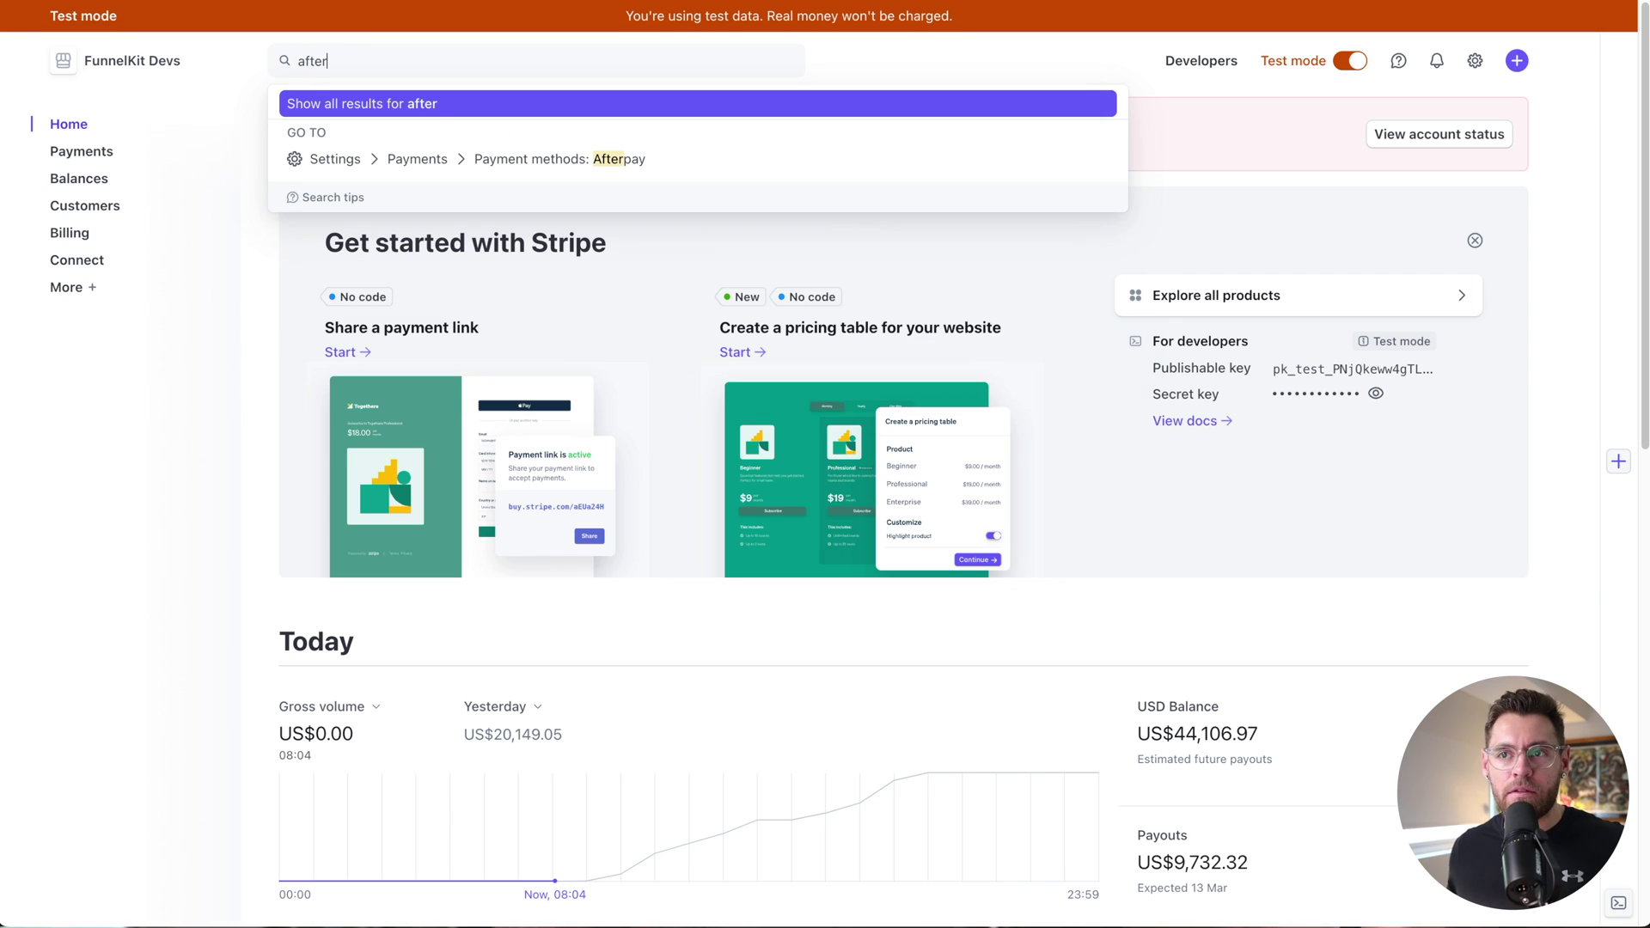
text(pay)
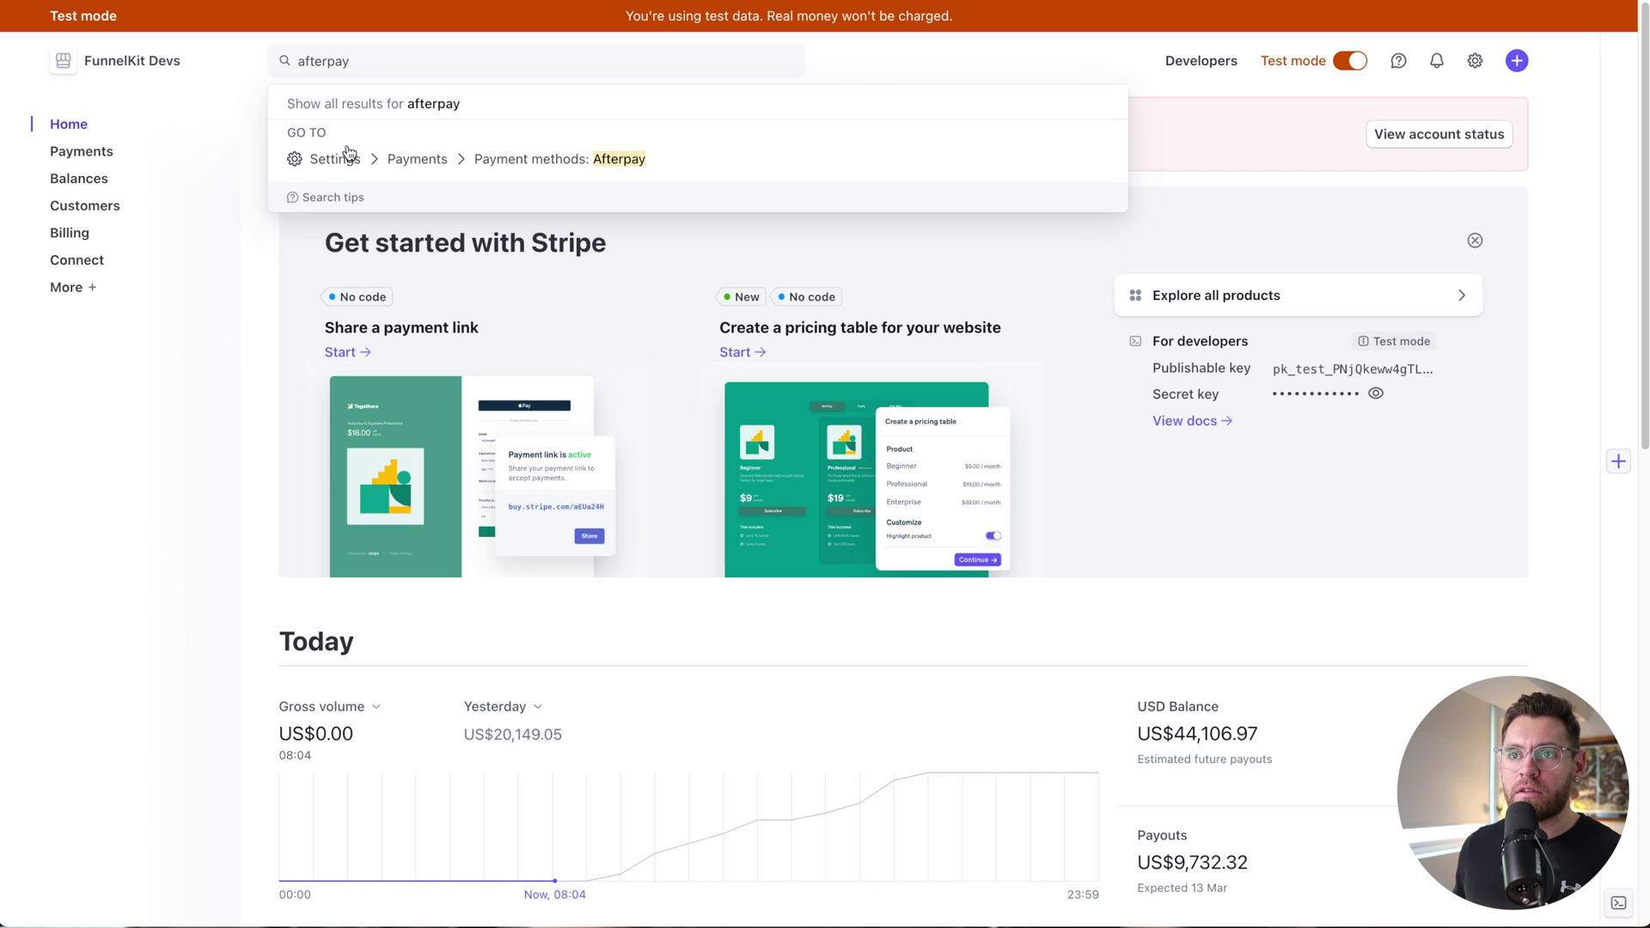
click(518, 161)
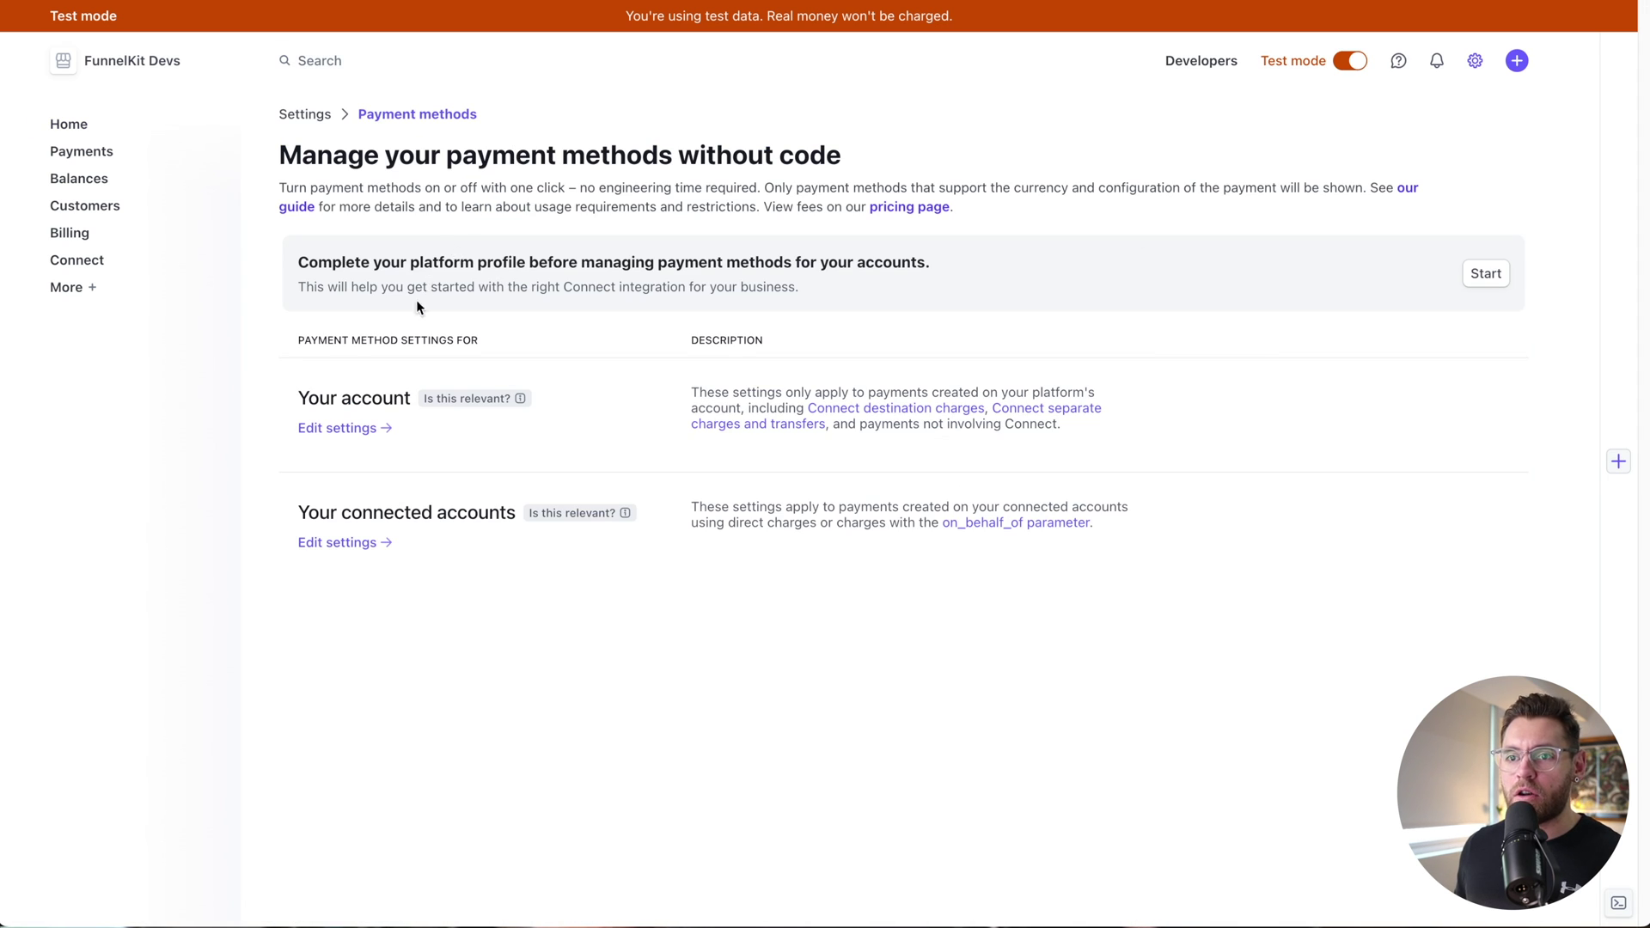
click(349, 430)
scroll(348, 429, down, 8)
scroll(348, 430, down, 15)
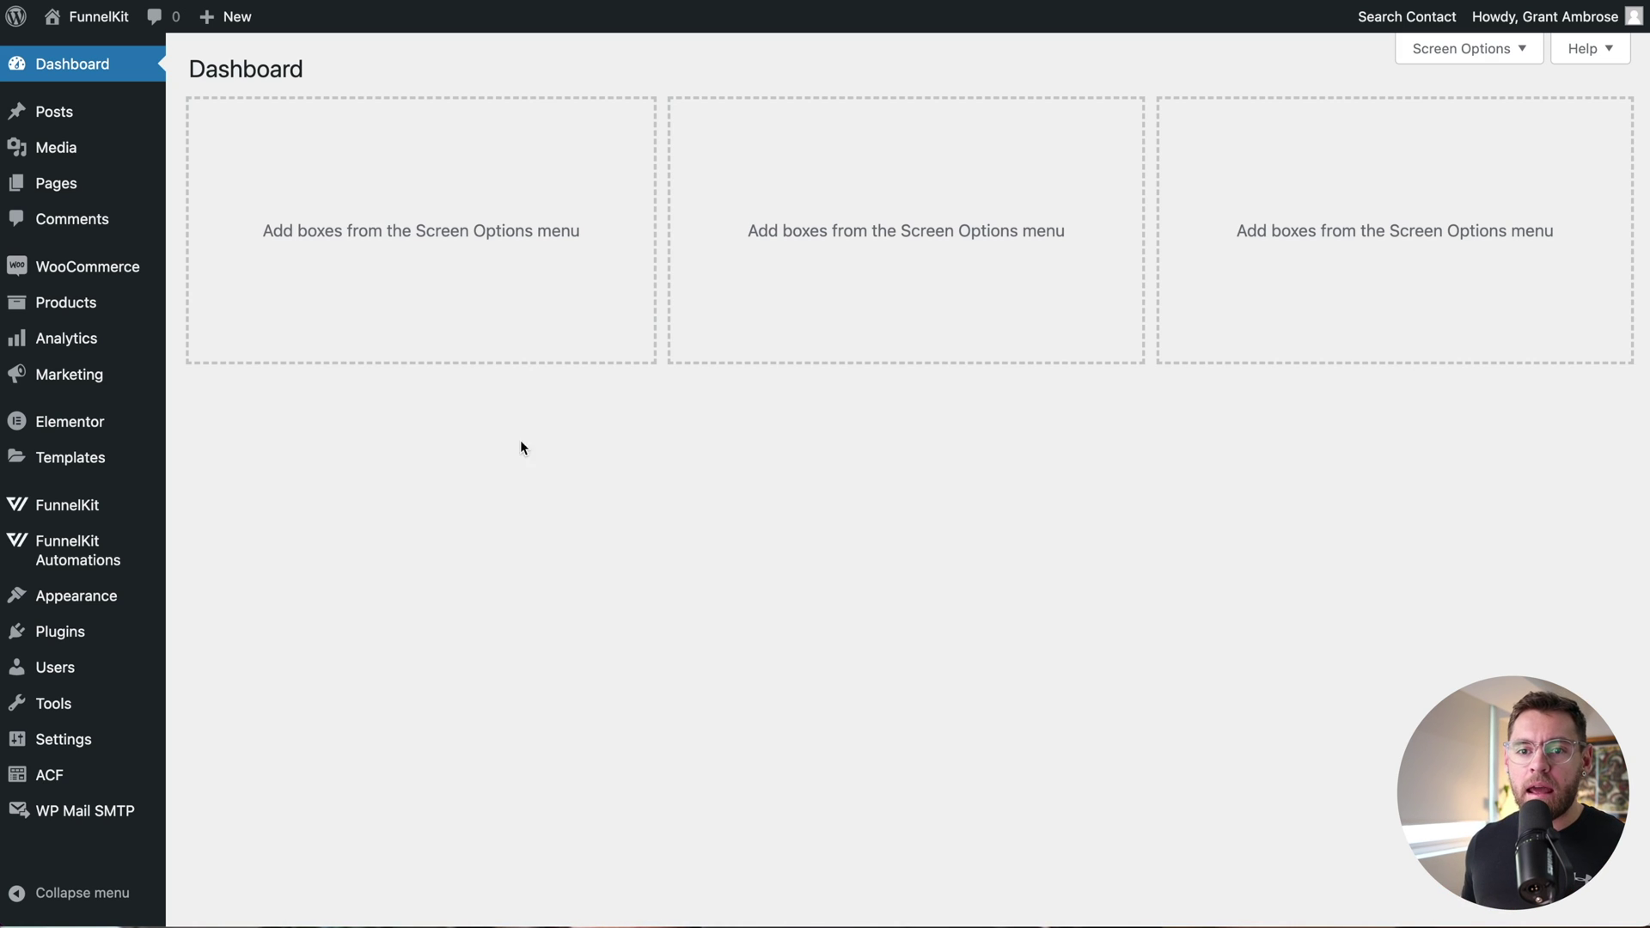
Search Add New Plugin for 'funnelkit' and scroll to Stripe Payment Gateway for WooCommerce.
mouse_move(121, 635)
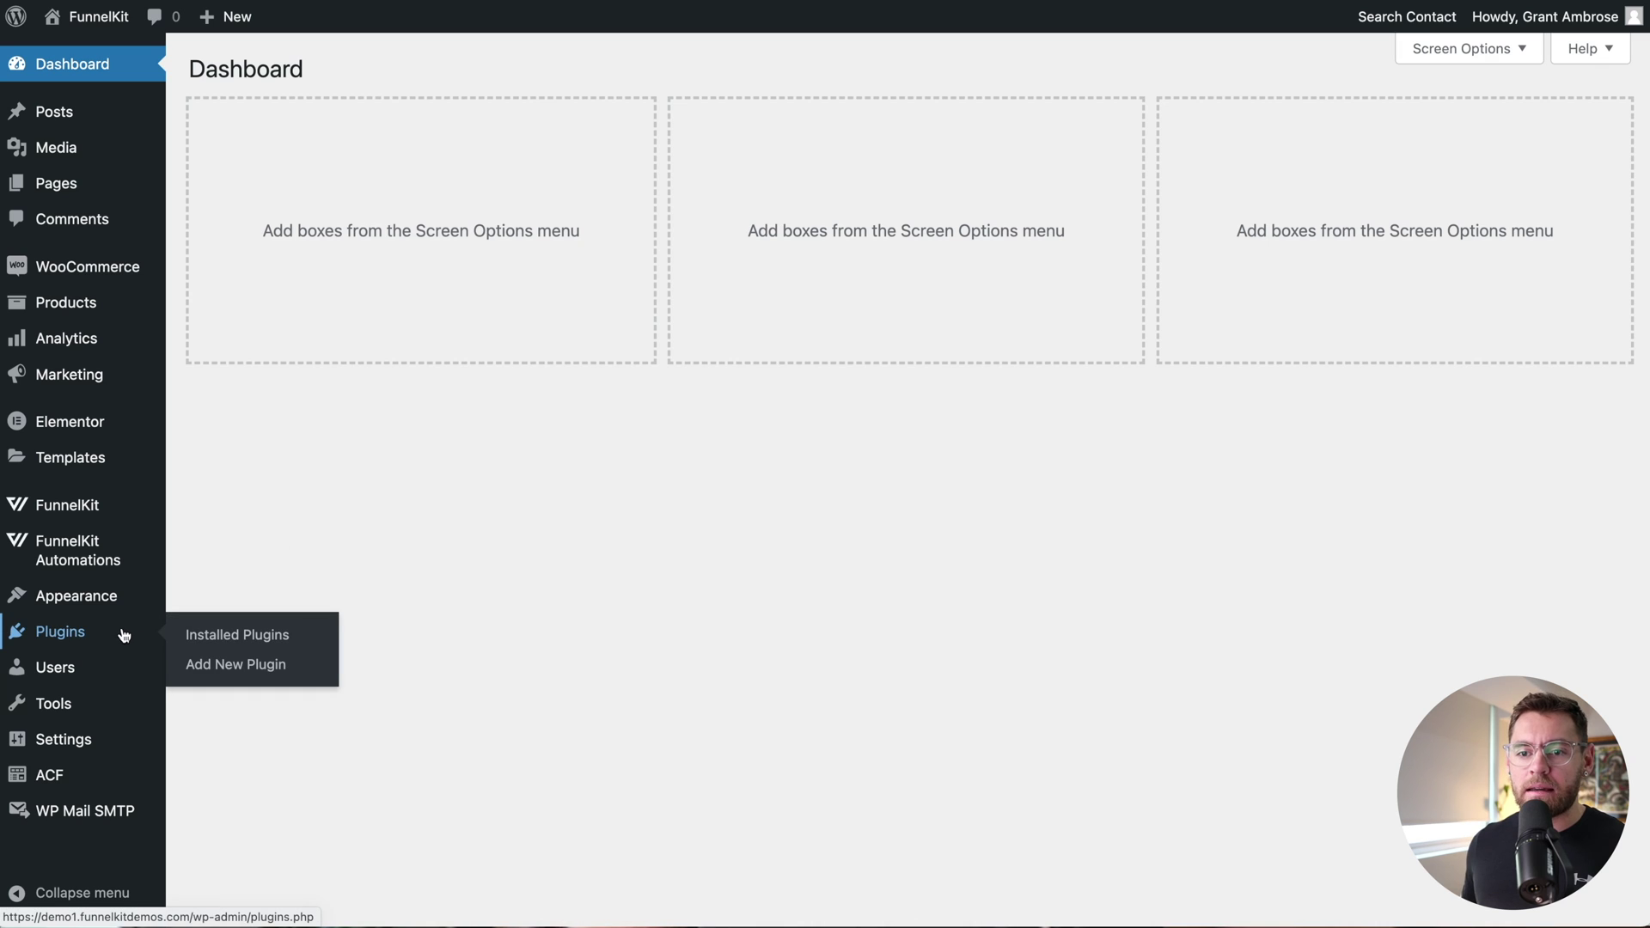
click(225, 665)
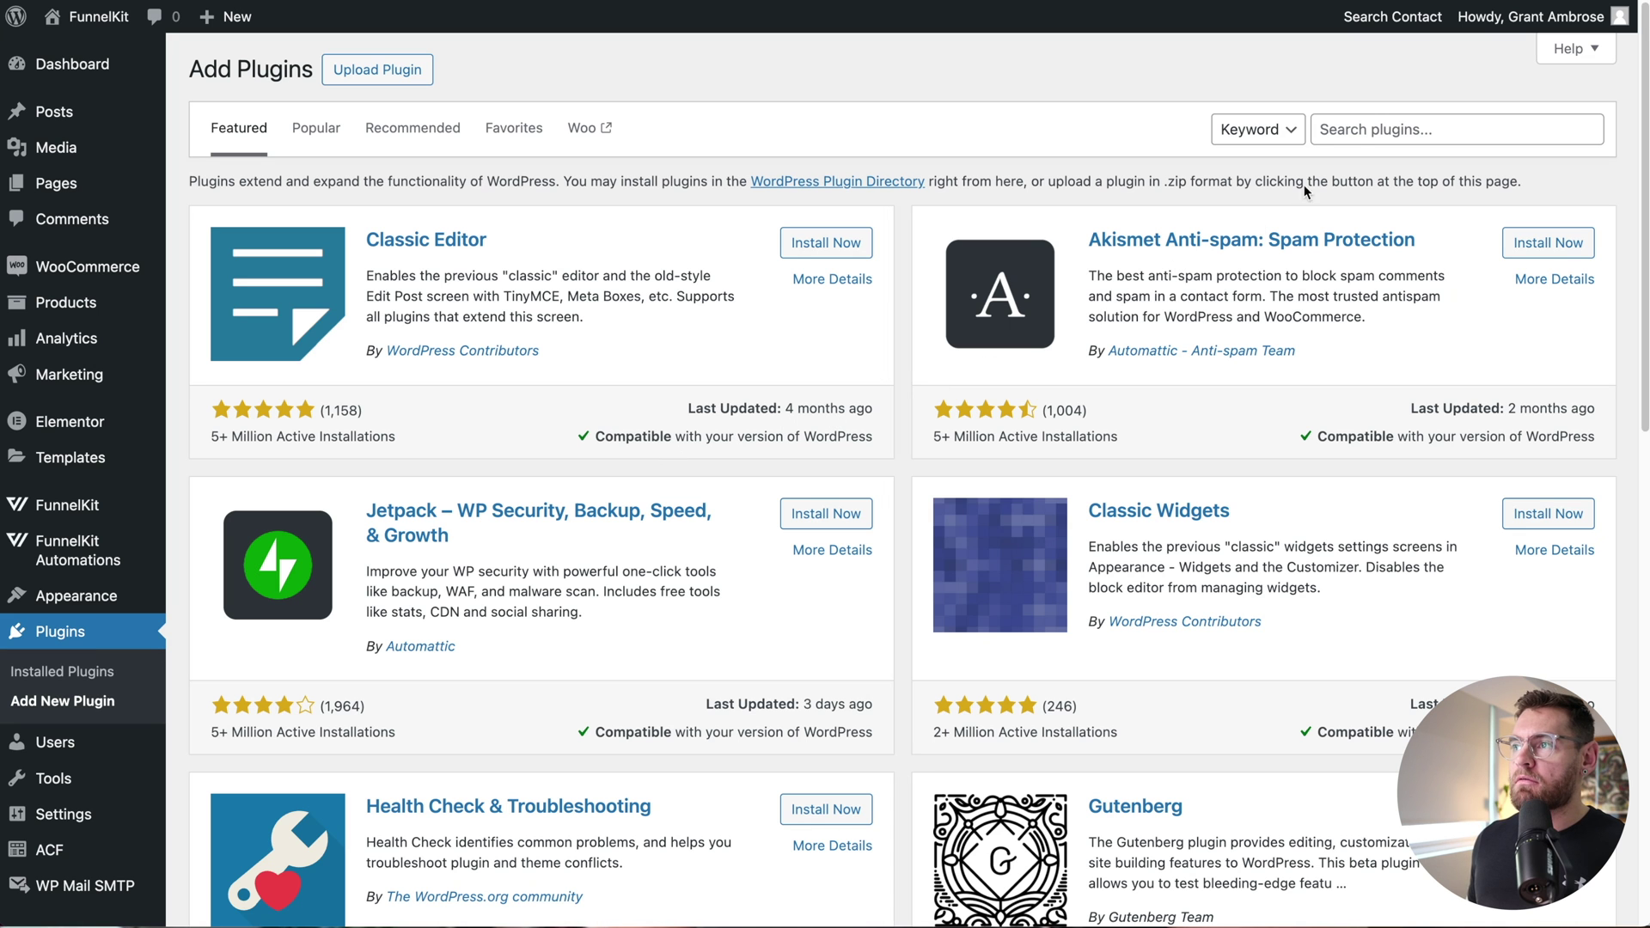
click(1371, 131)
text(funnelkit)
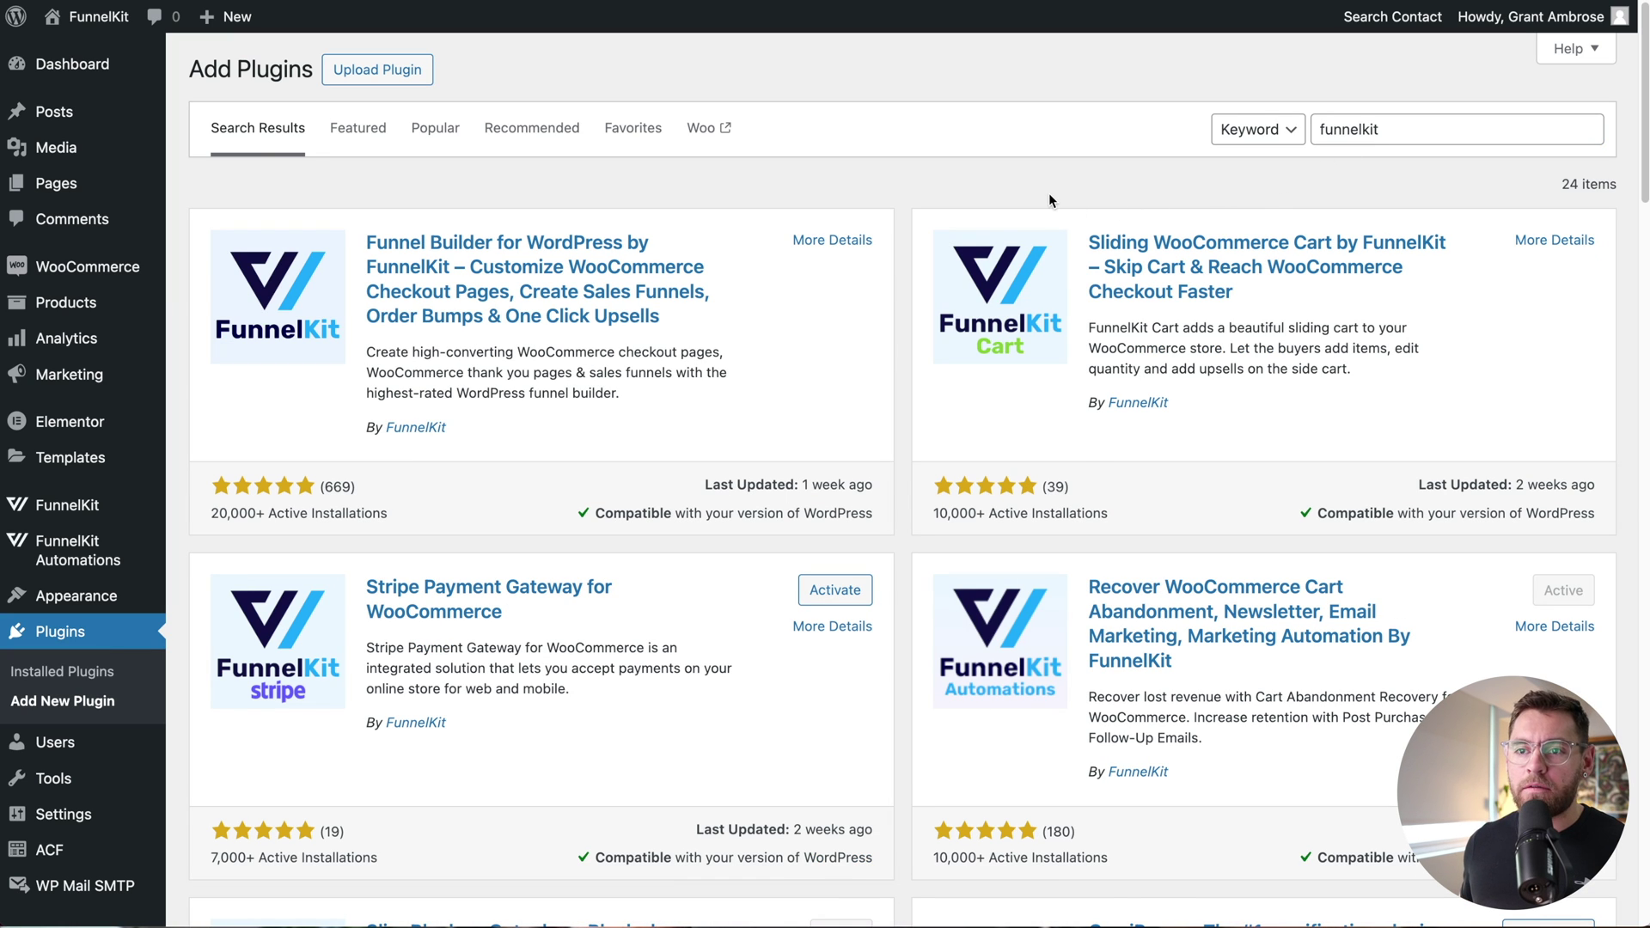
scroll(1048, 192, down, 1)
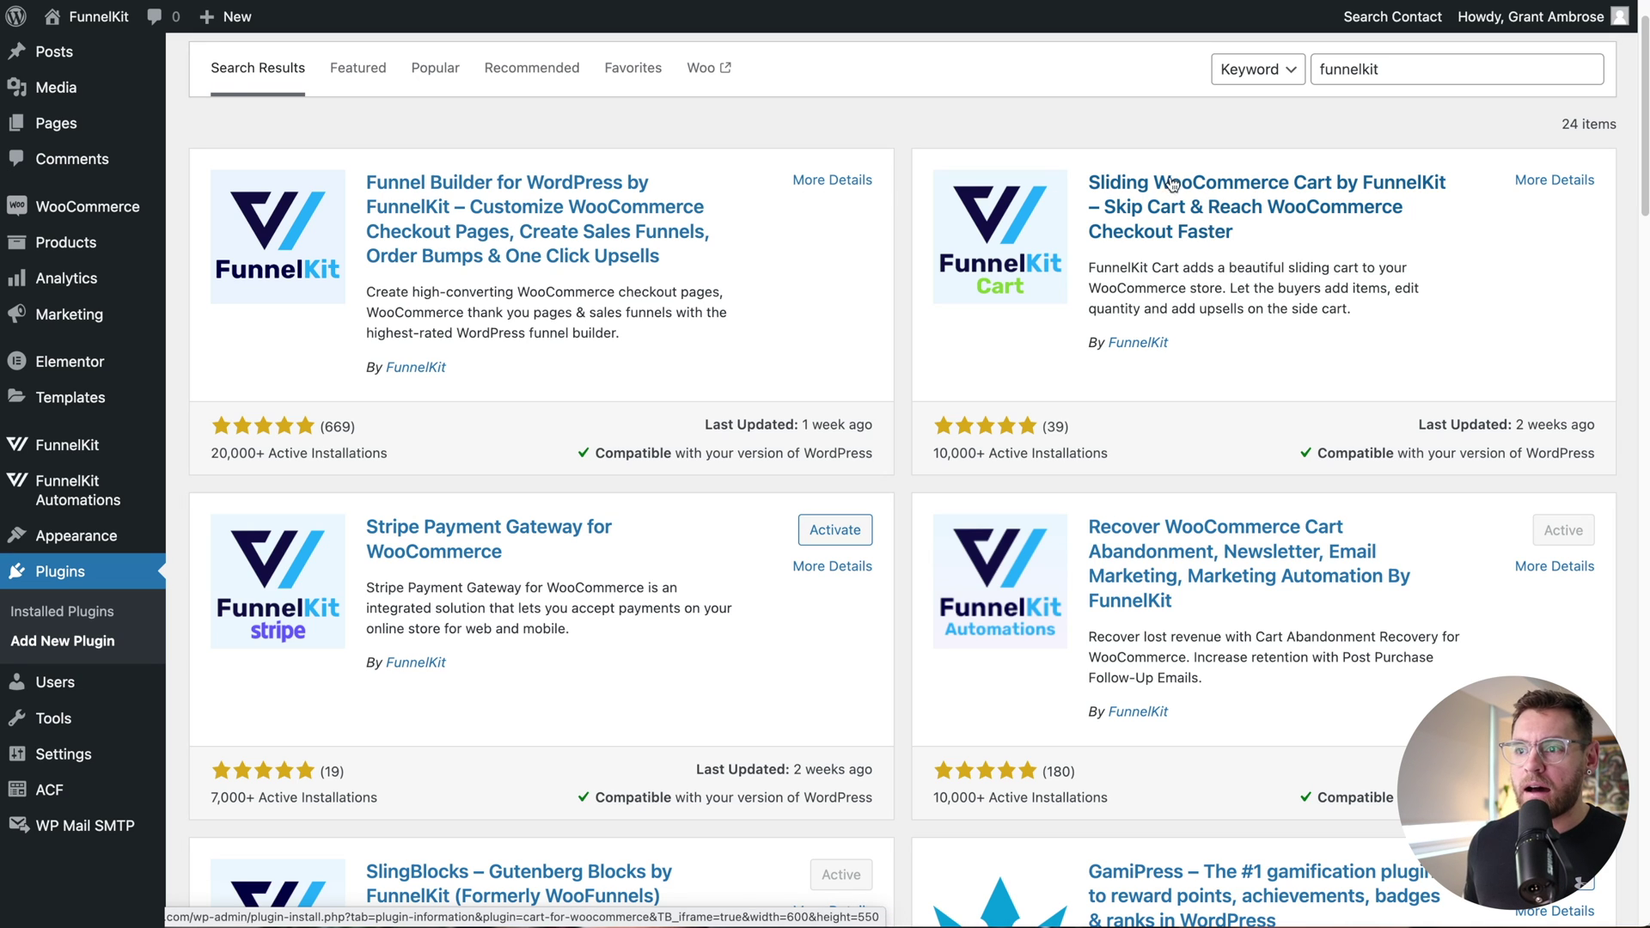
scroll(1068, 450, down, 2)
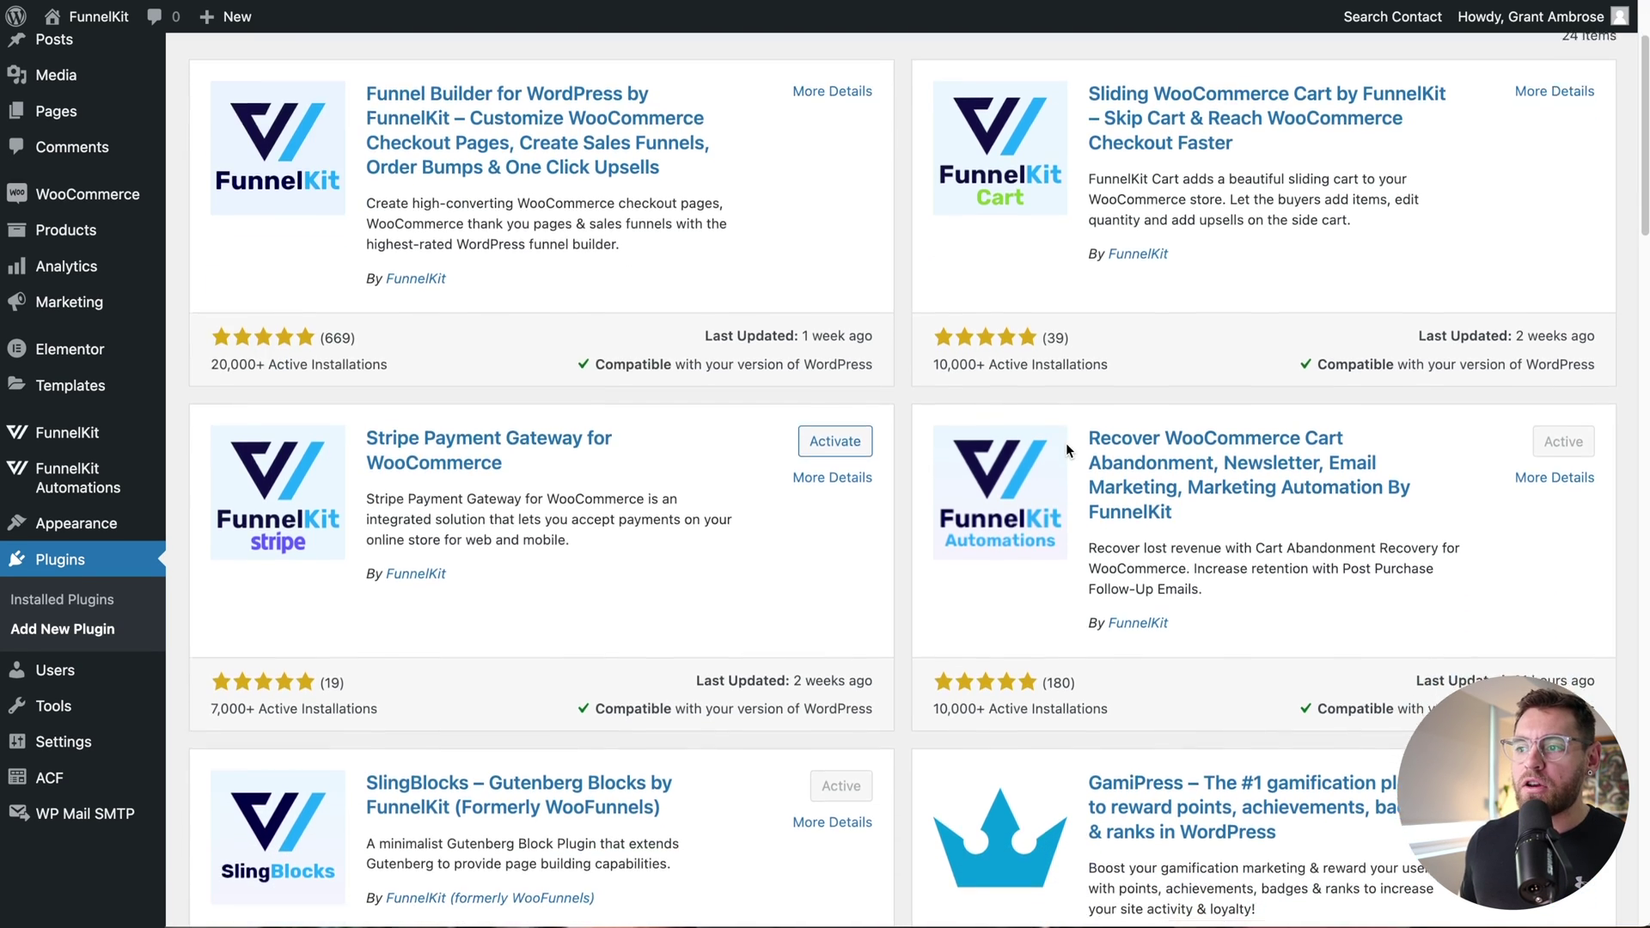
scroll(1065, 441, down, 1)
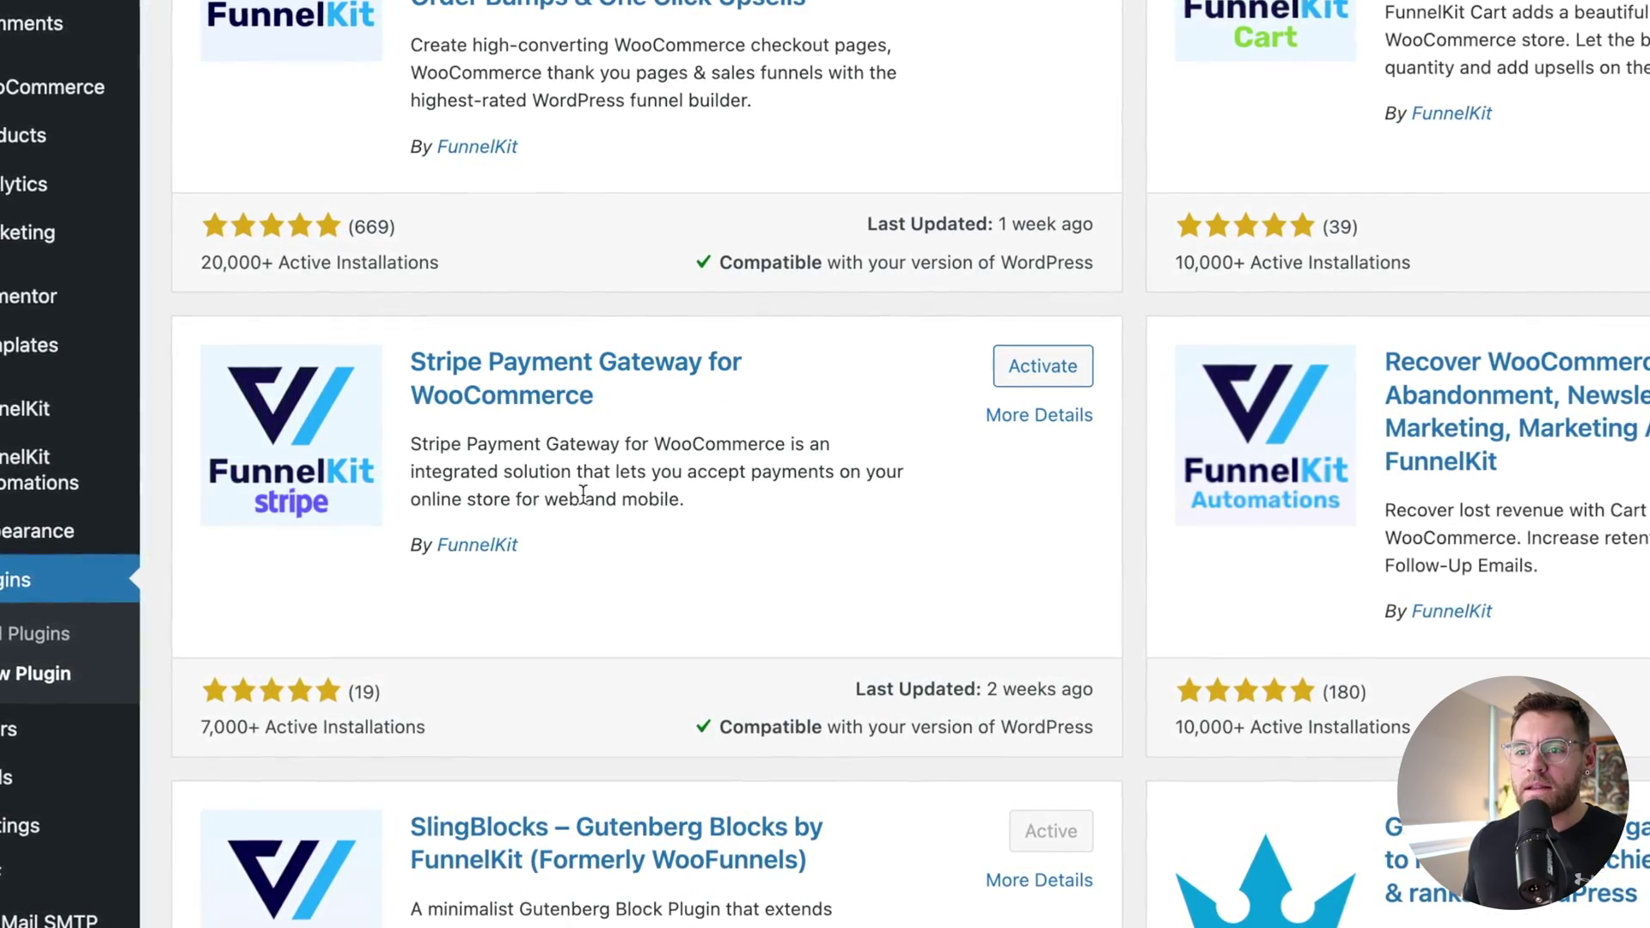
Activate the FunnelKit Stripe gateway and connect it to the existing Stripe account through the onboarding wizard.
click(1042, 365)
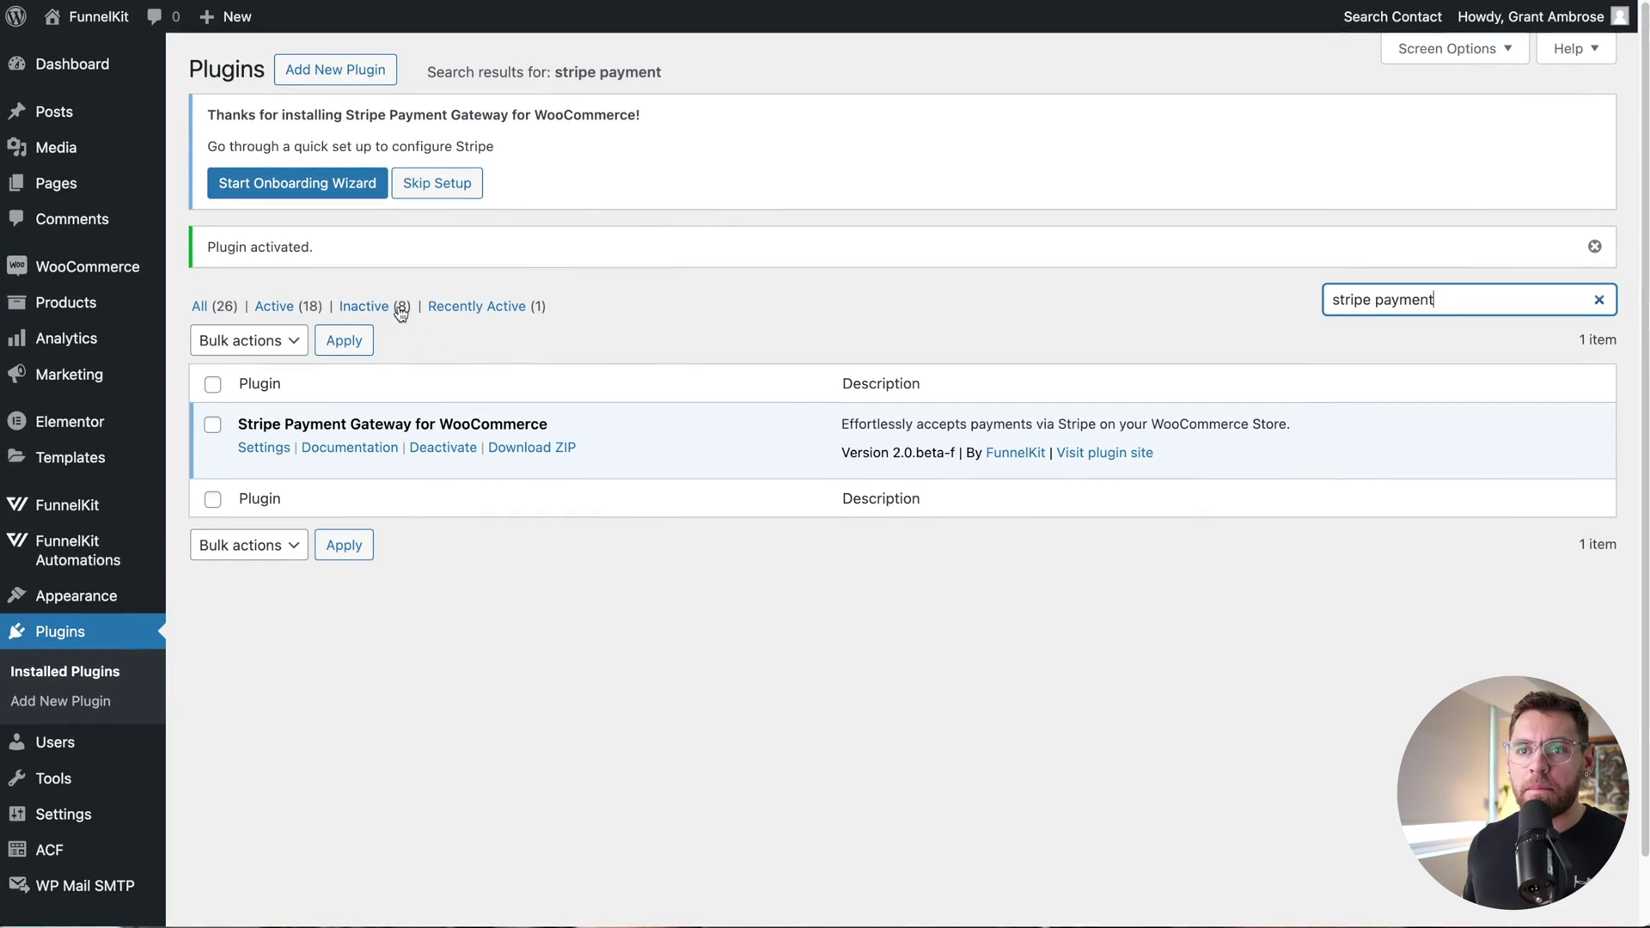
click(297, 190)
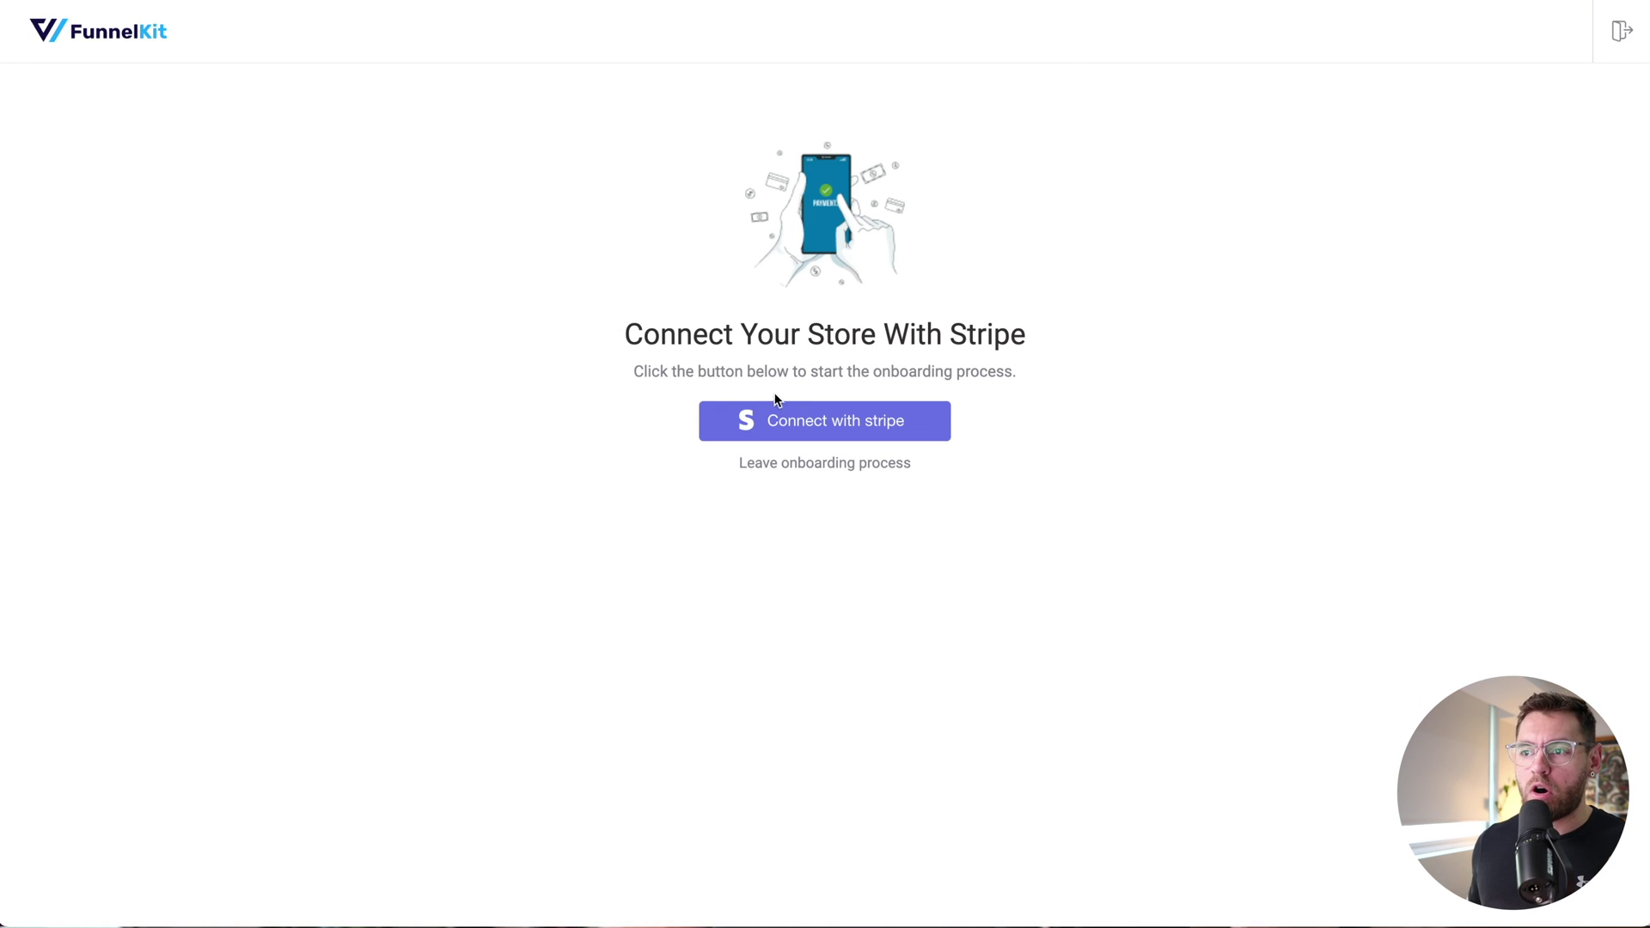
click(842, 434)
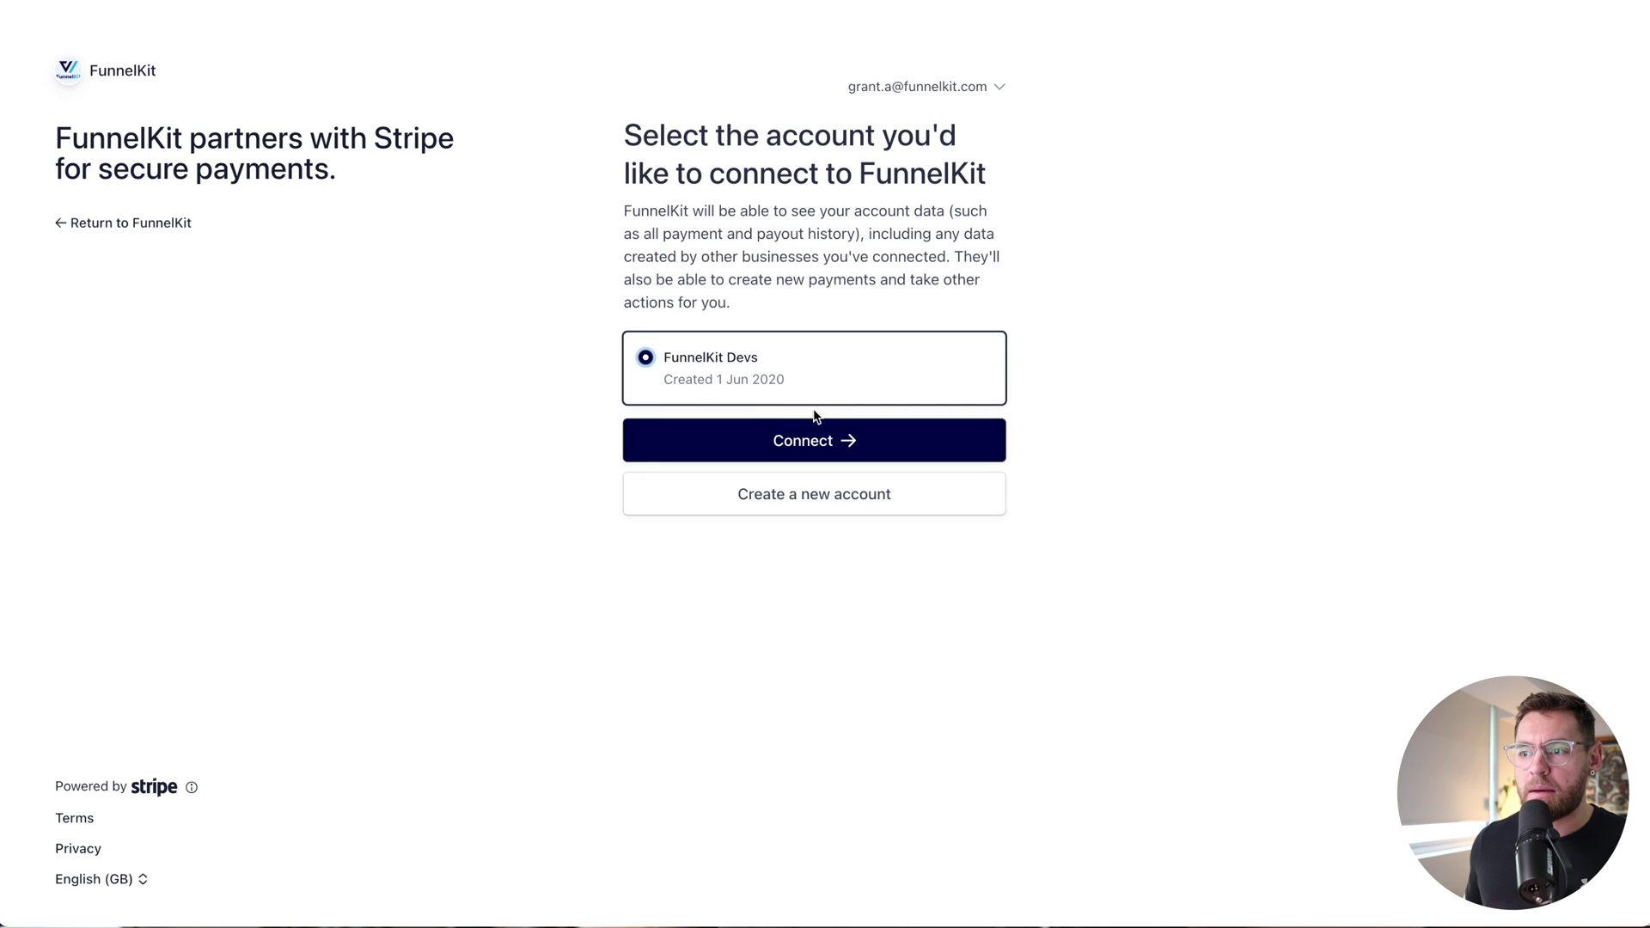
click(818, 443)
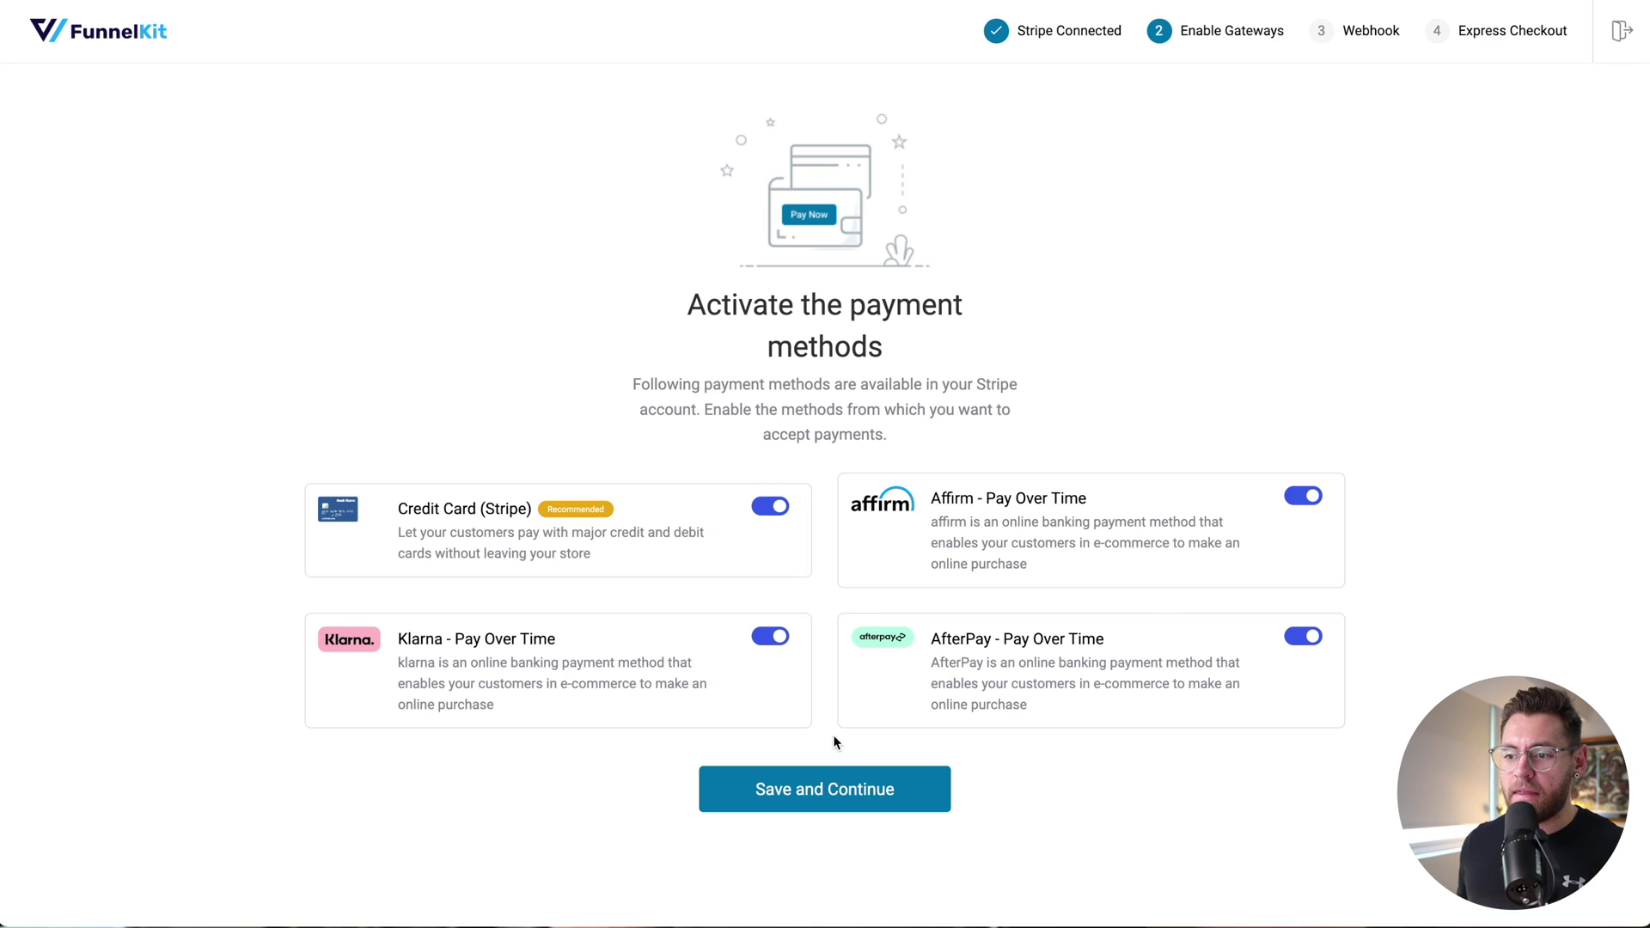
Save Credit Card, Affirm, Klarna and AfterPay as enabled methods and set up the Stripe webhook.
click(831, 792)
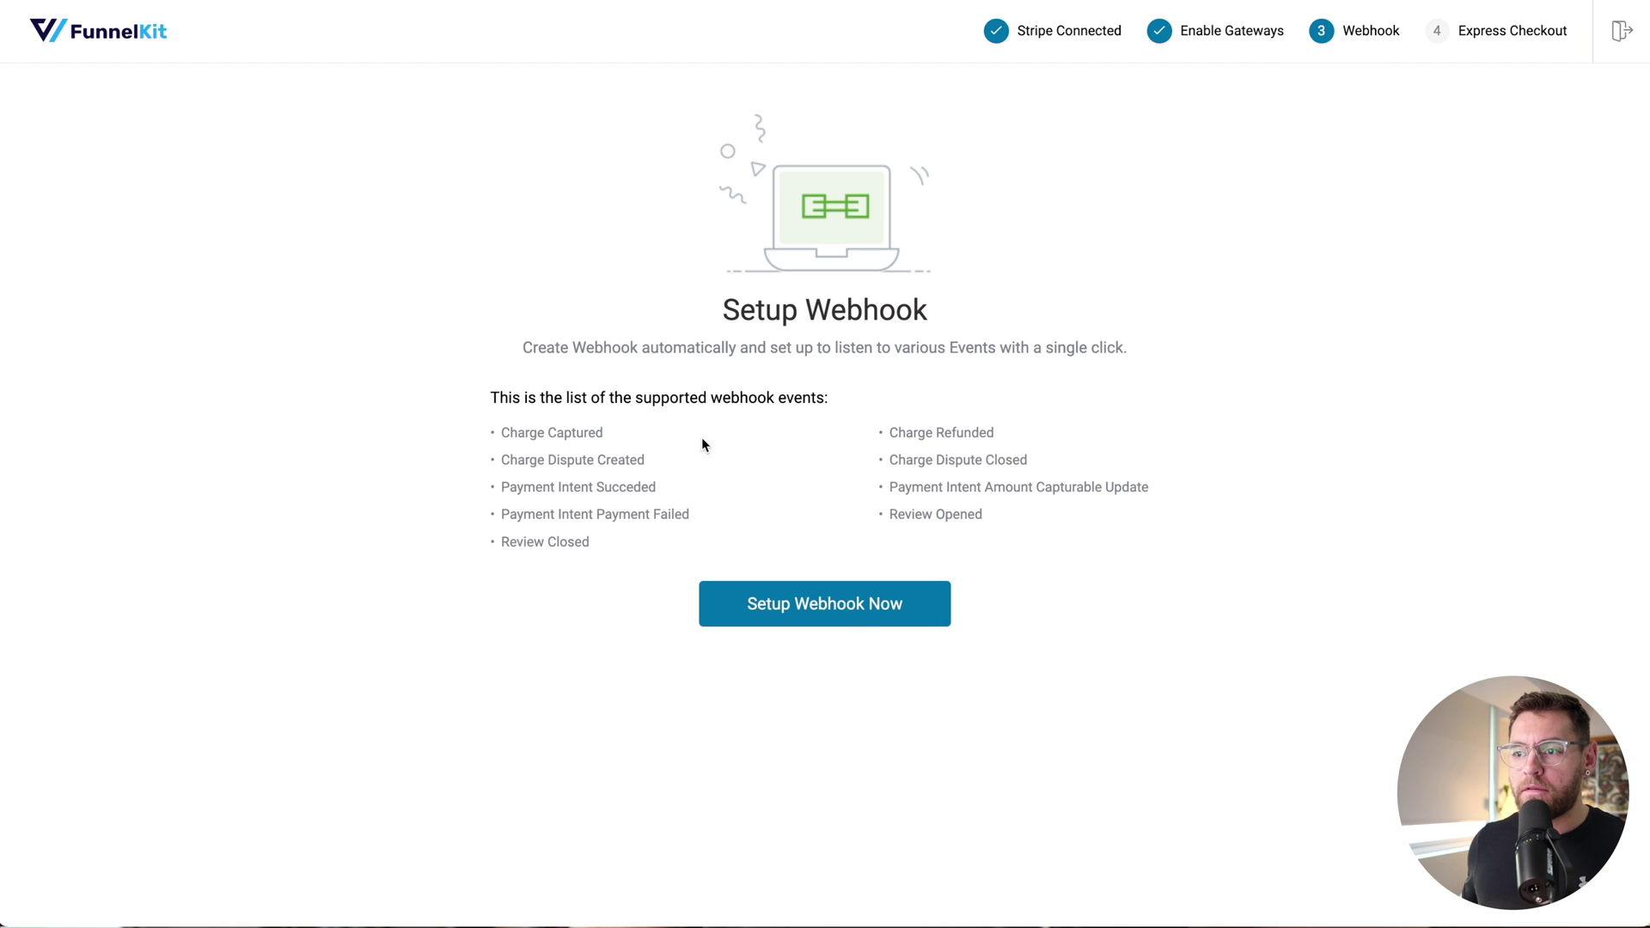
click(797, 613)
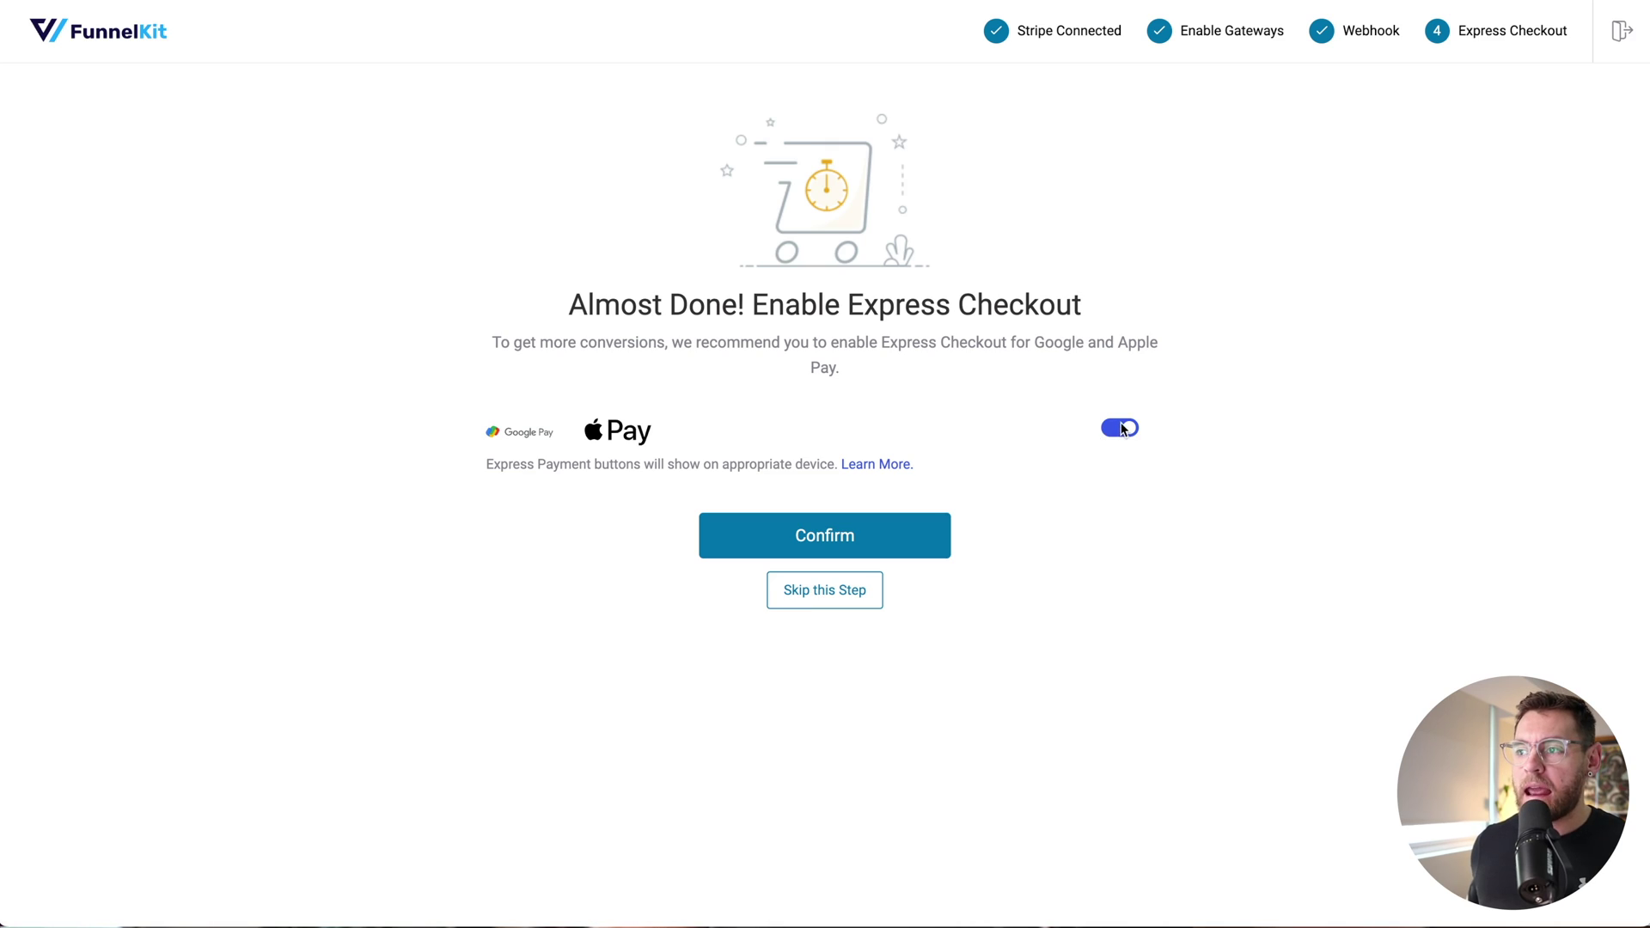
Confirm Google Pay and Apple Pay express checkout, switch the mode to Test, and save the setup.
click(857, 535)
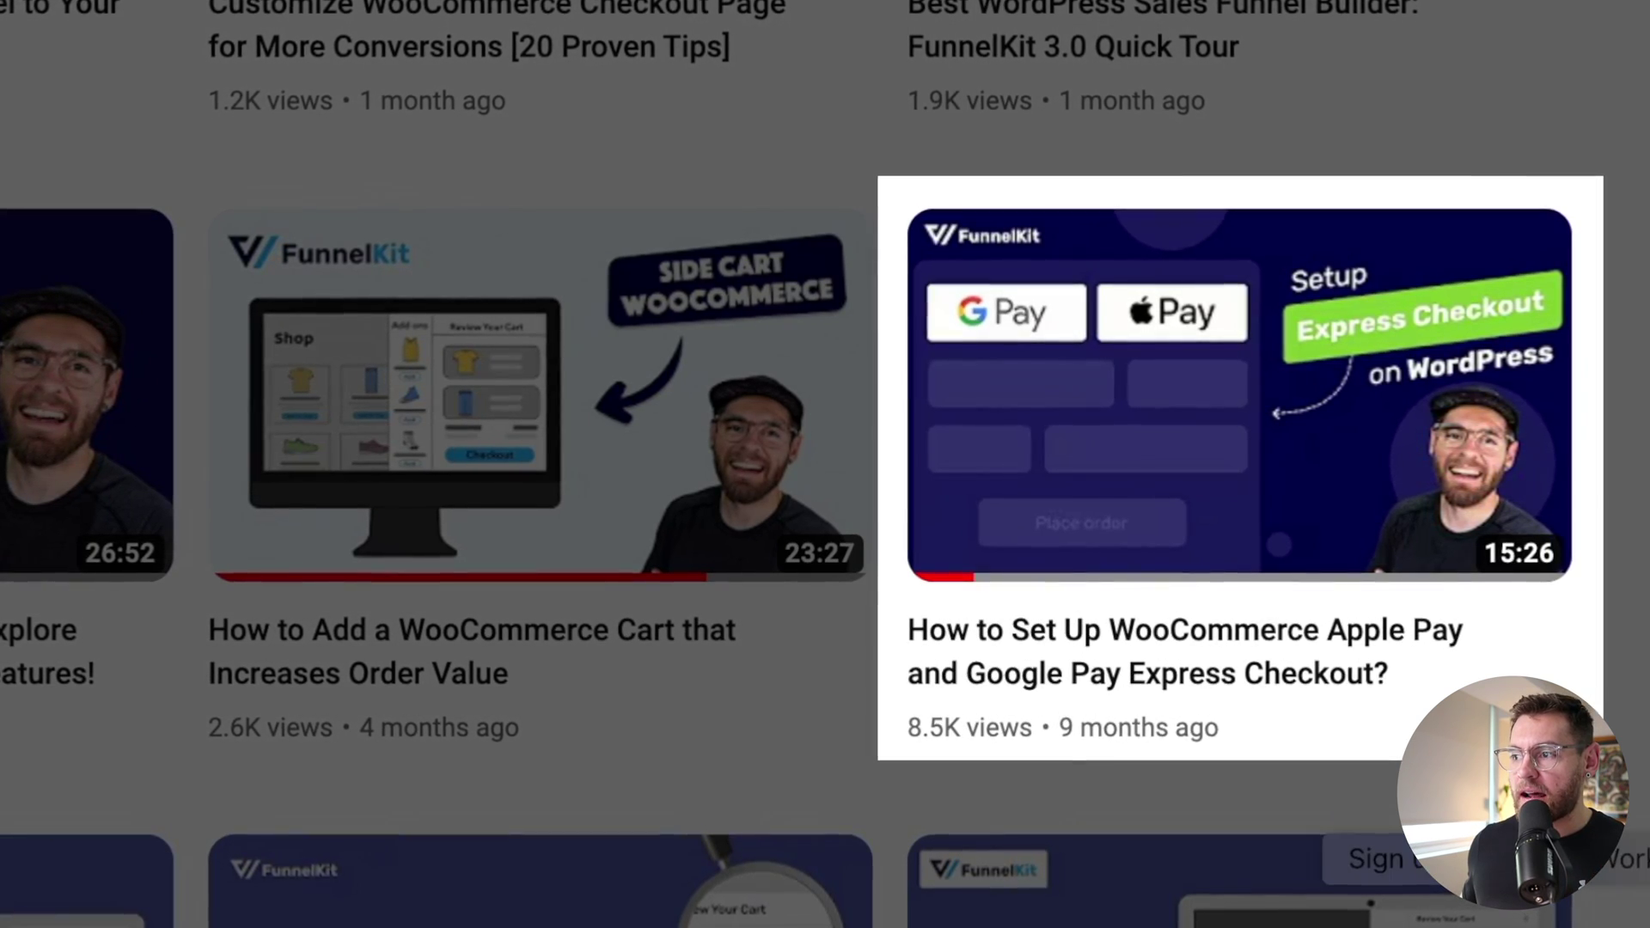
mouse_move(1357, 455)
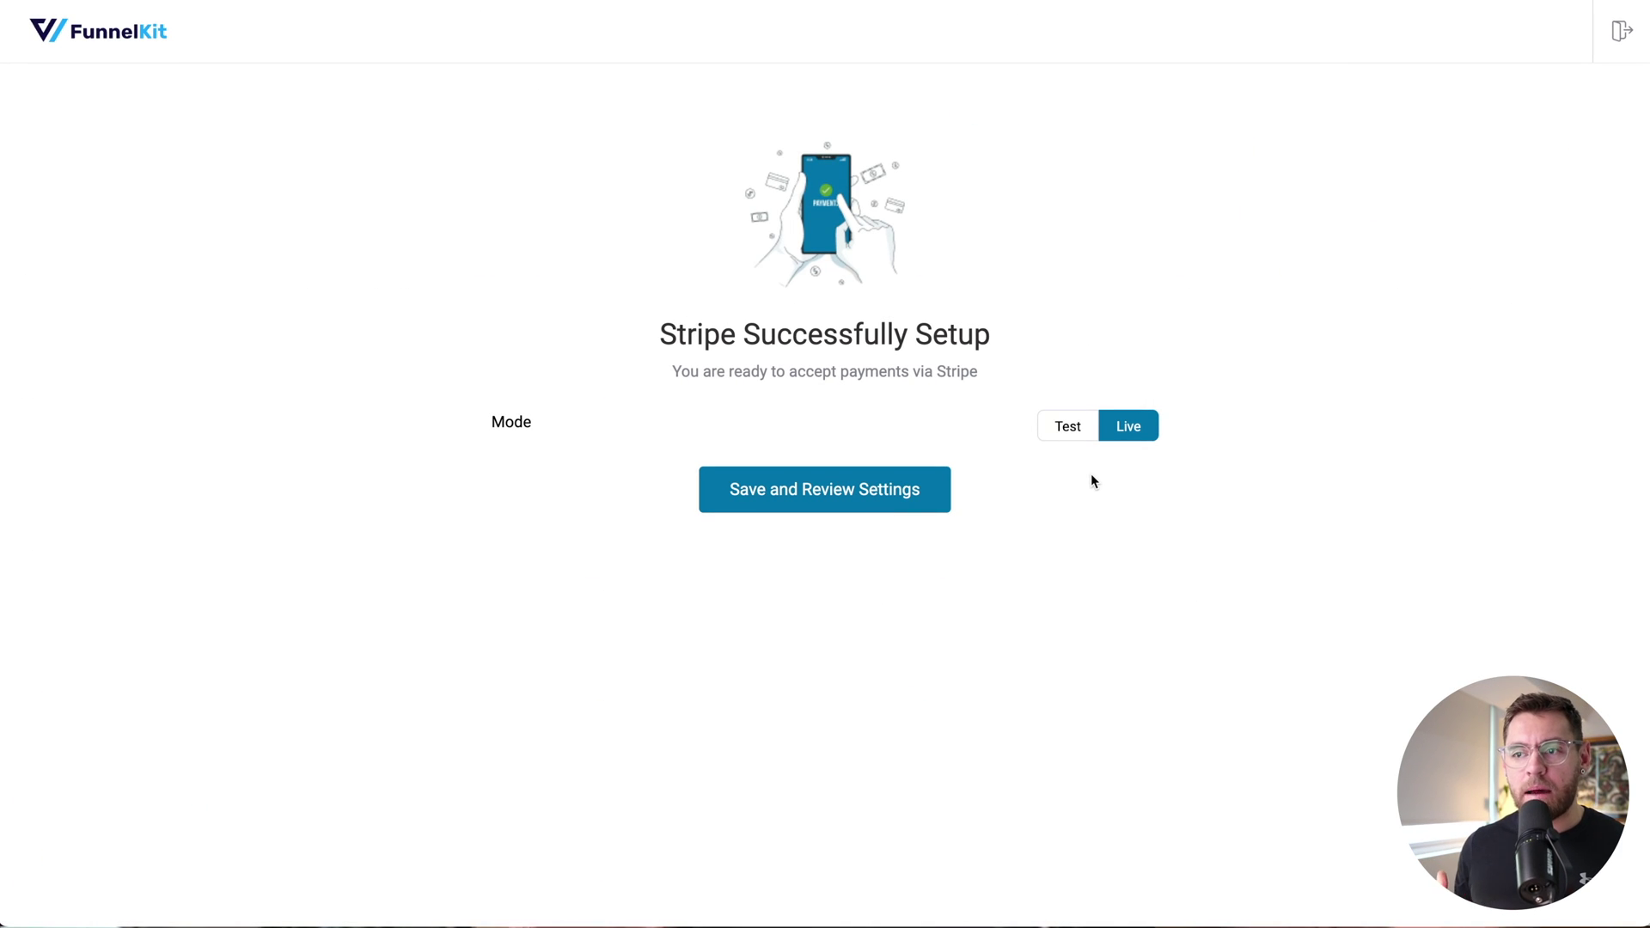
click(1070, 429)
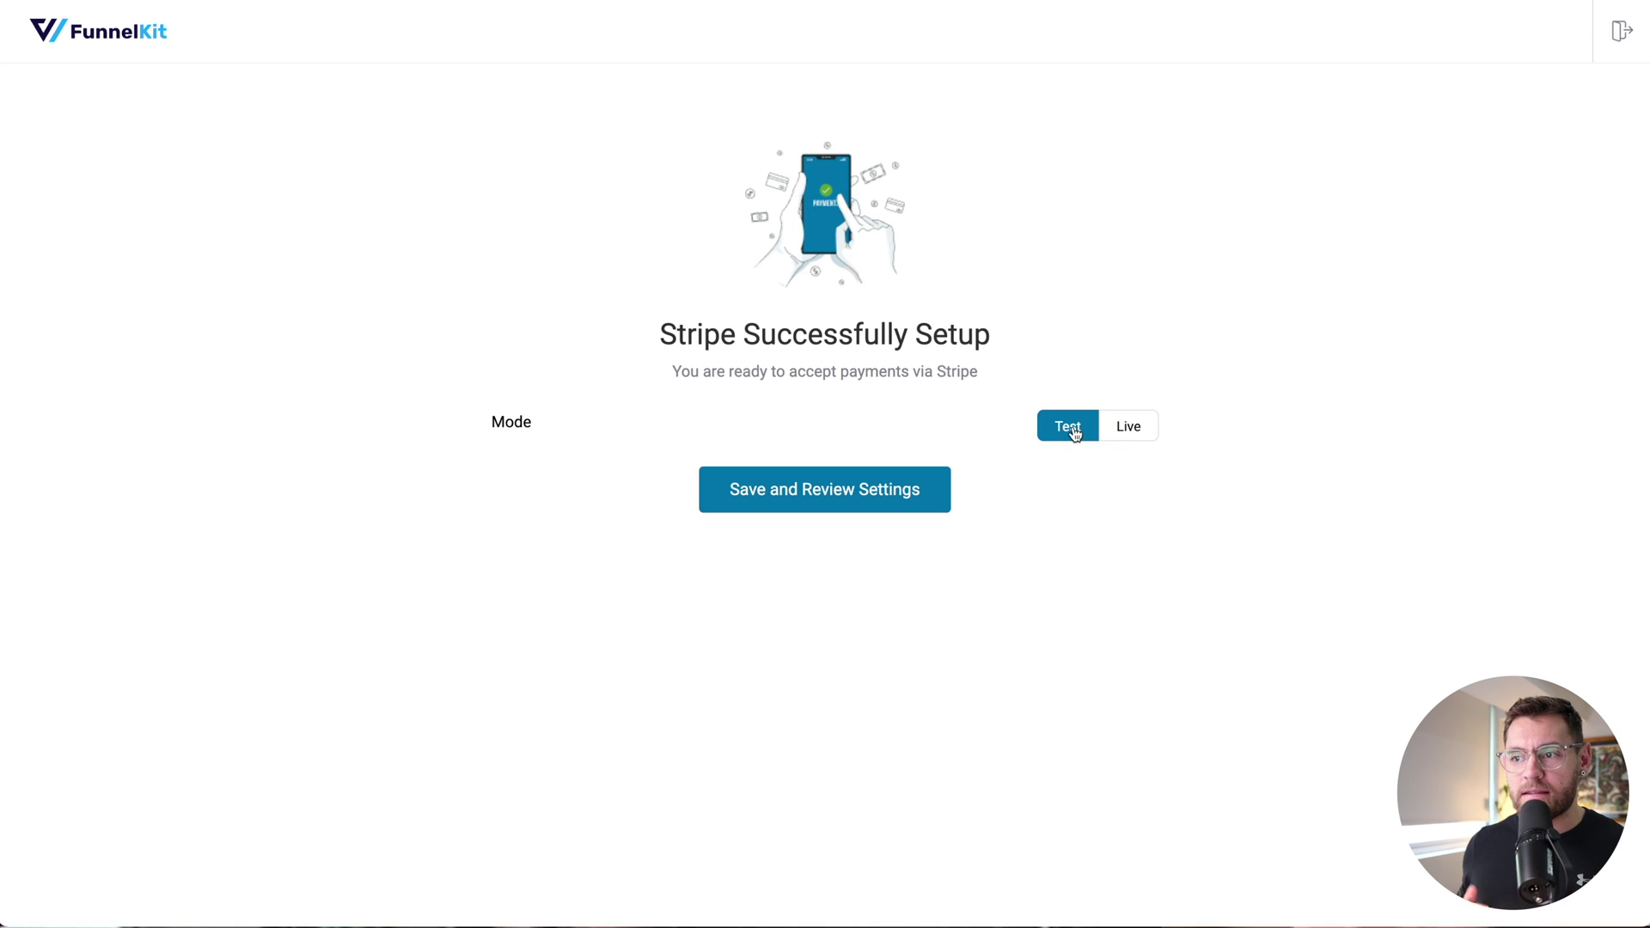
click(868, 492)
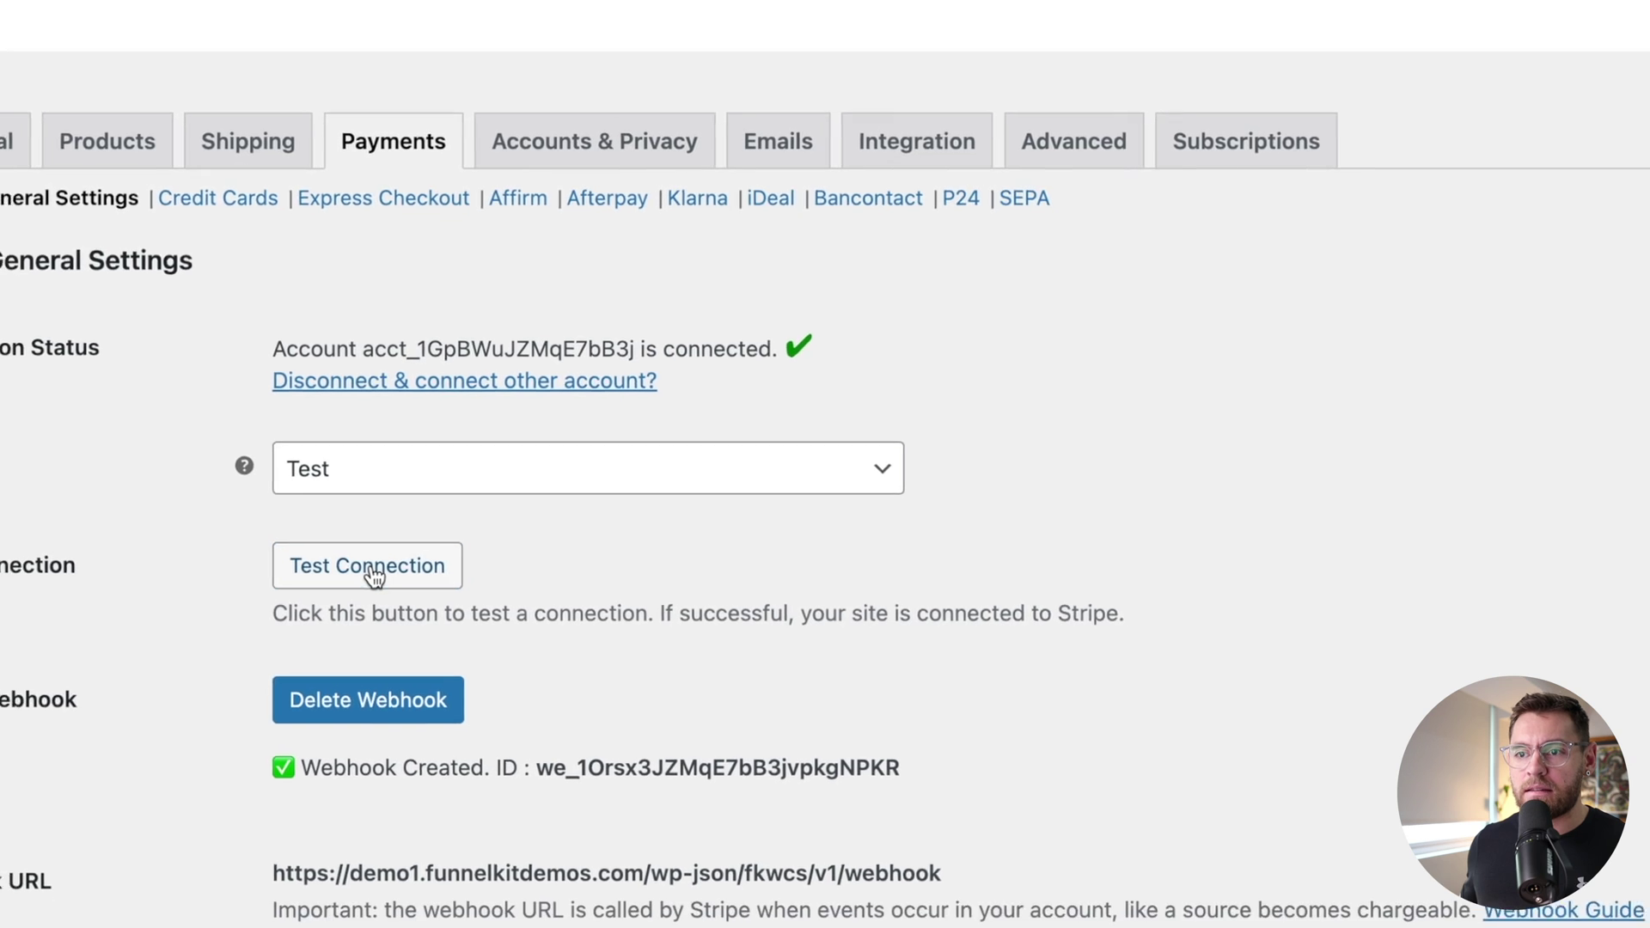
Test the Stripe connection, then switch the Stripe mode to Live and back to Test.
click(374, 569)
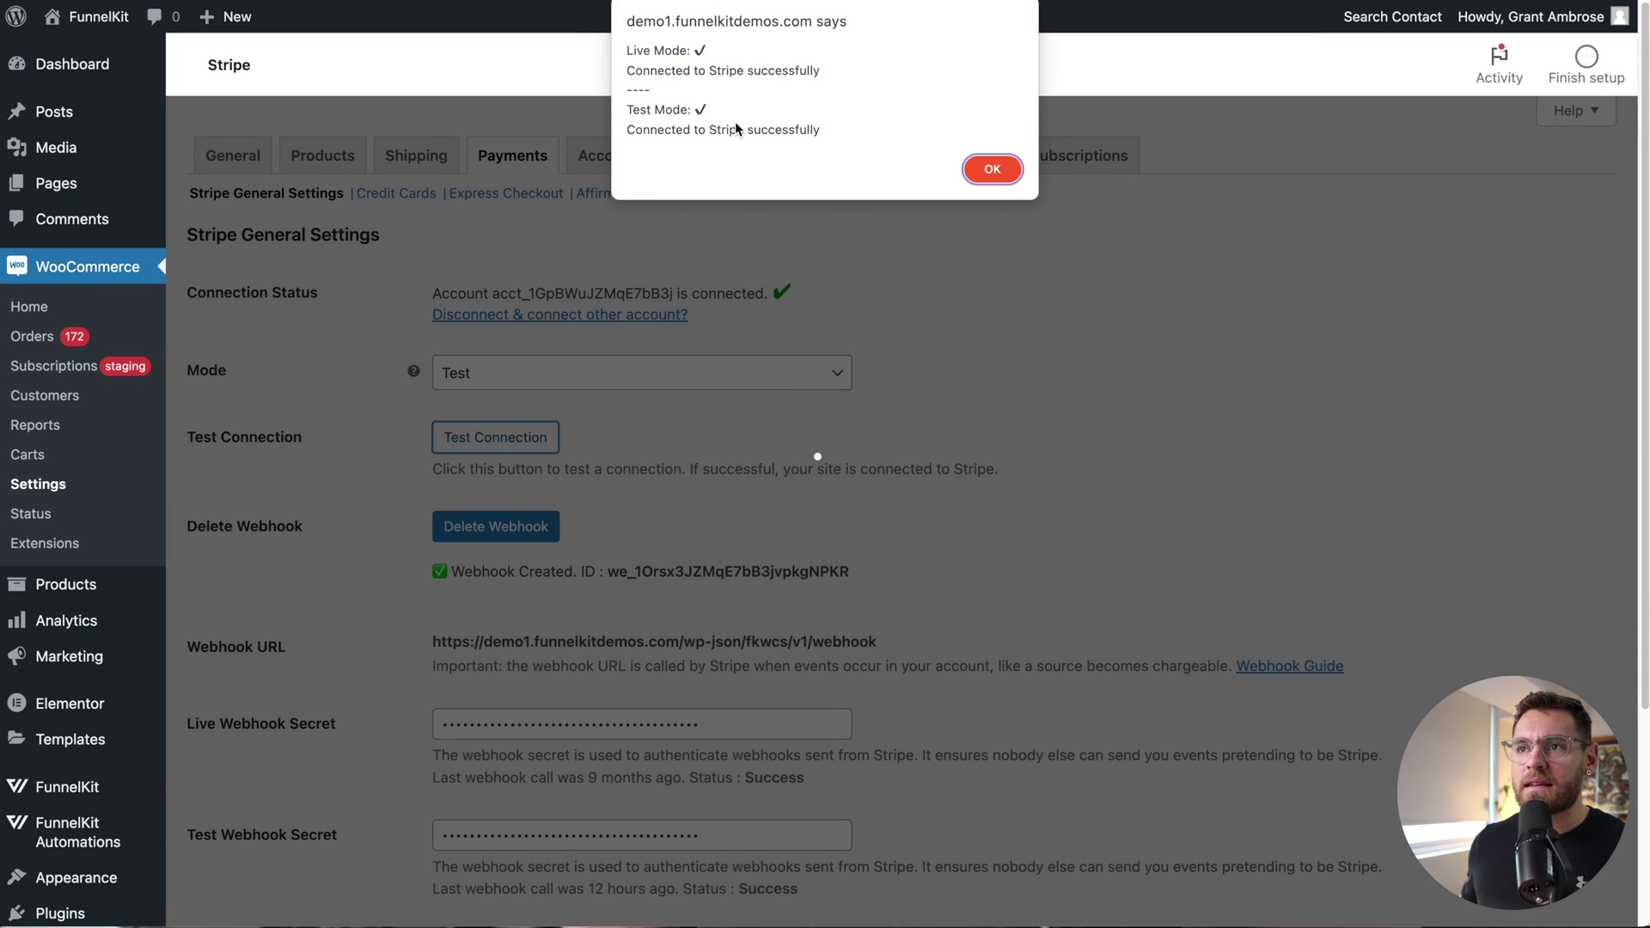
click(990, 167)
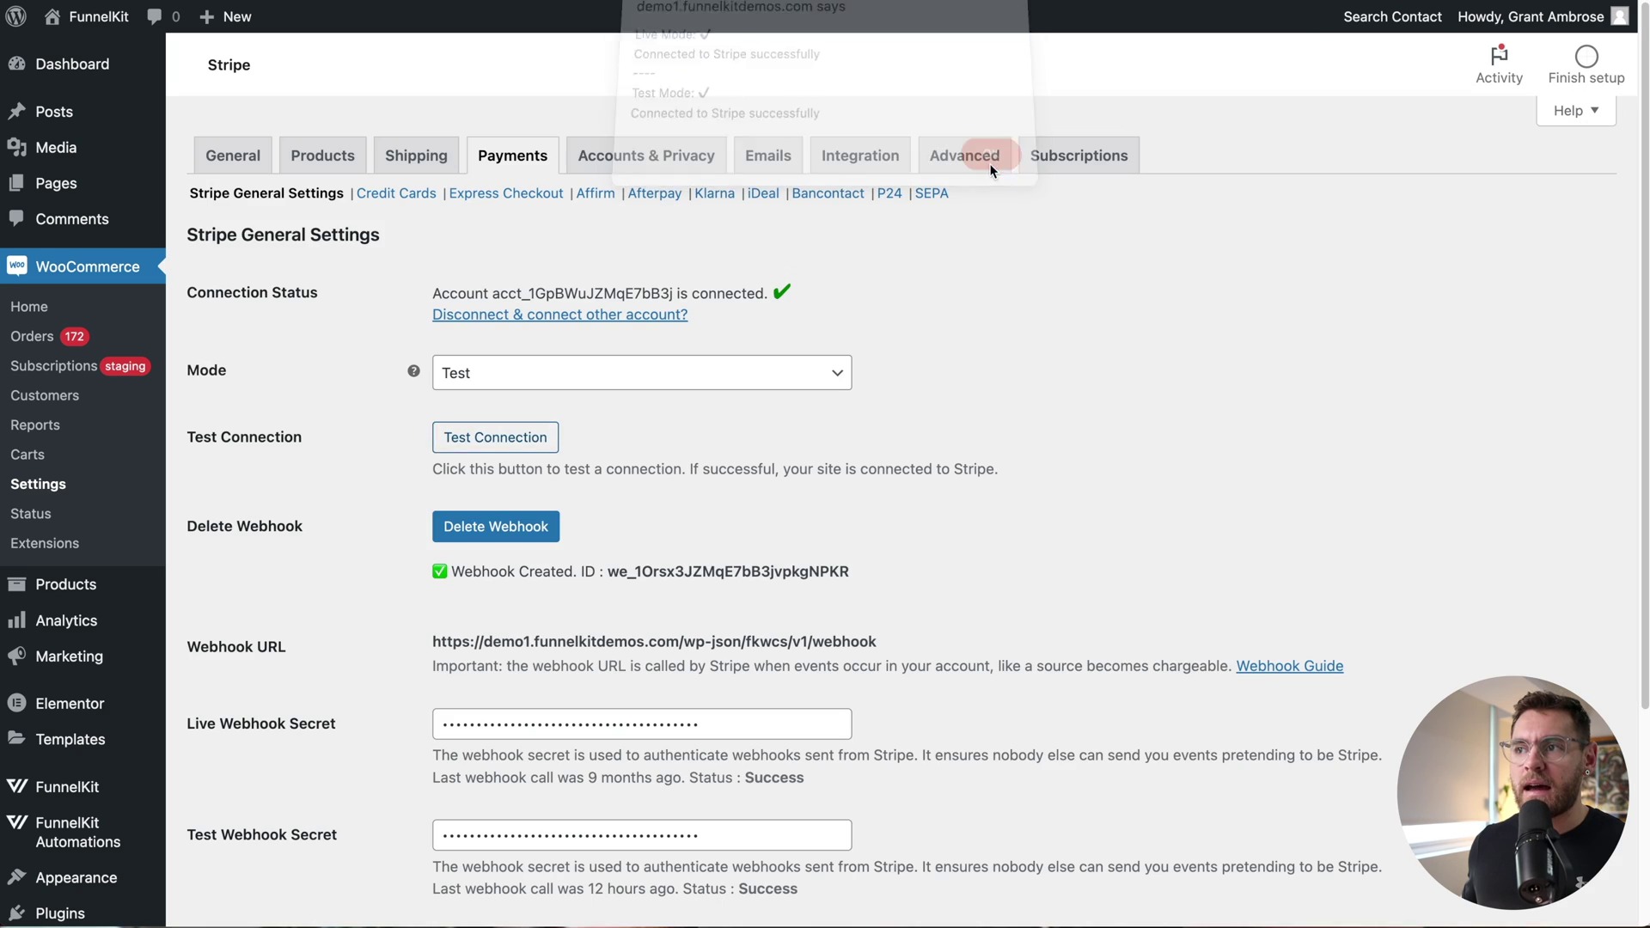
click(718, 364)
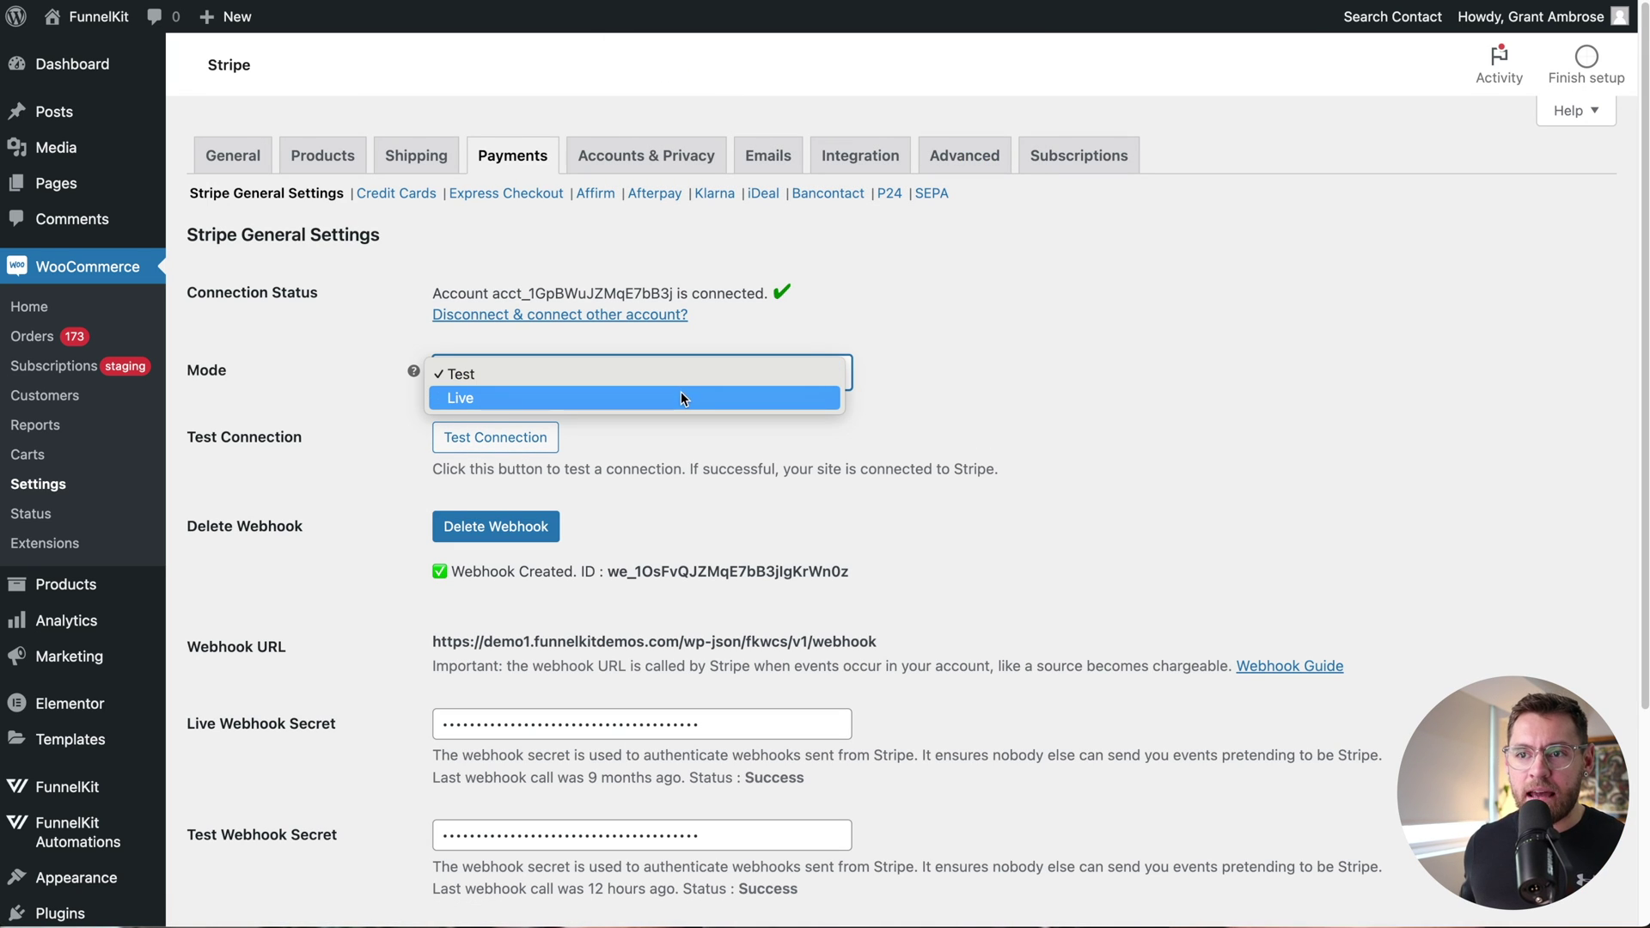
click(678, 395)
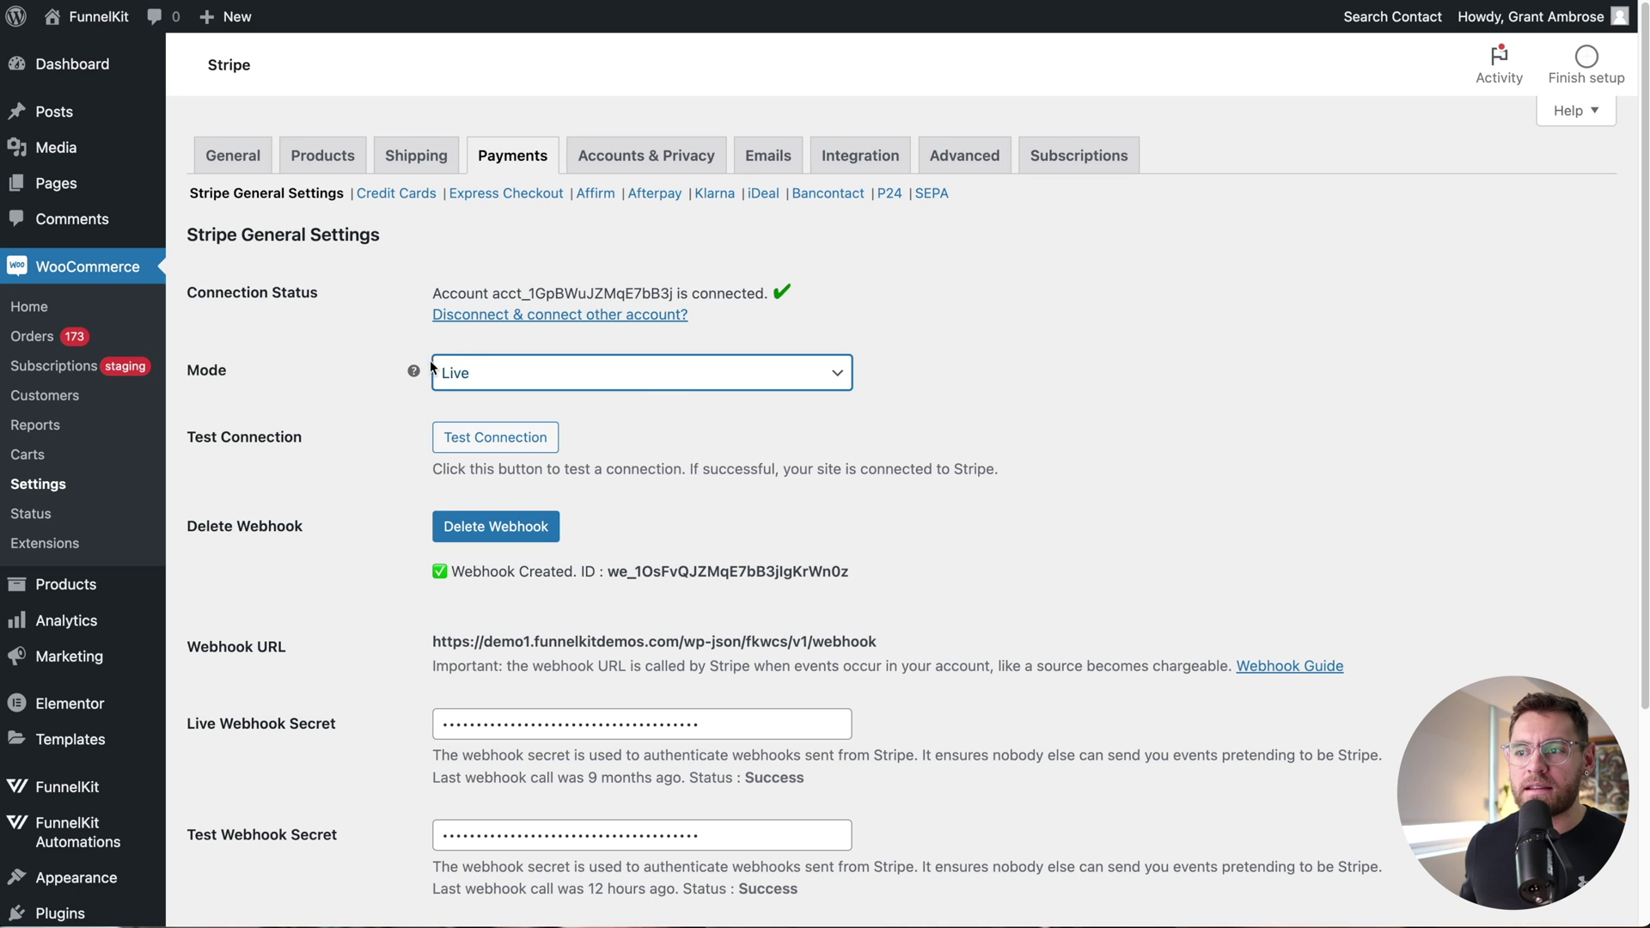
click(533, 372)
click(535, 349)
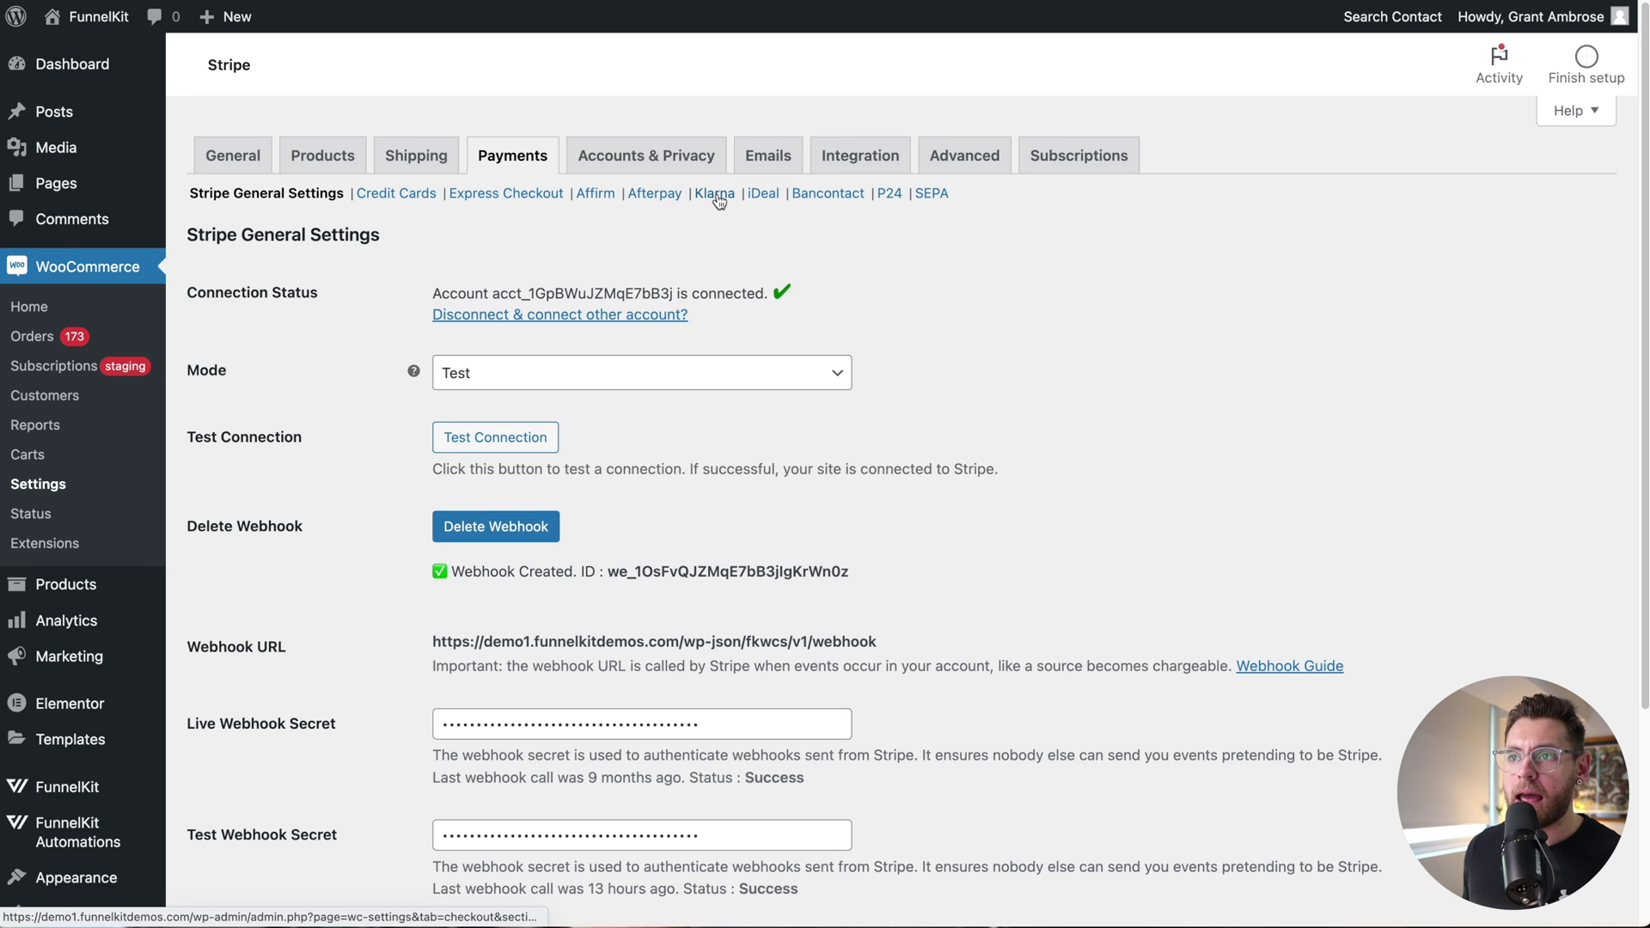
Enable the Affirm gateway, keeping Canada and United States (US) as its selling countries.
click(598, 196)
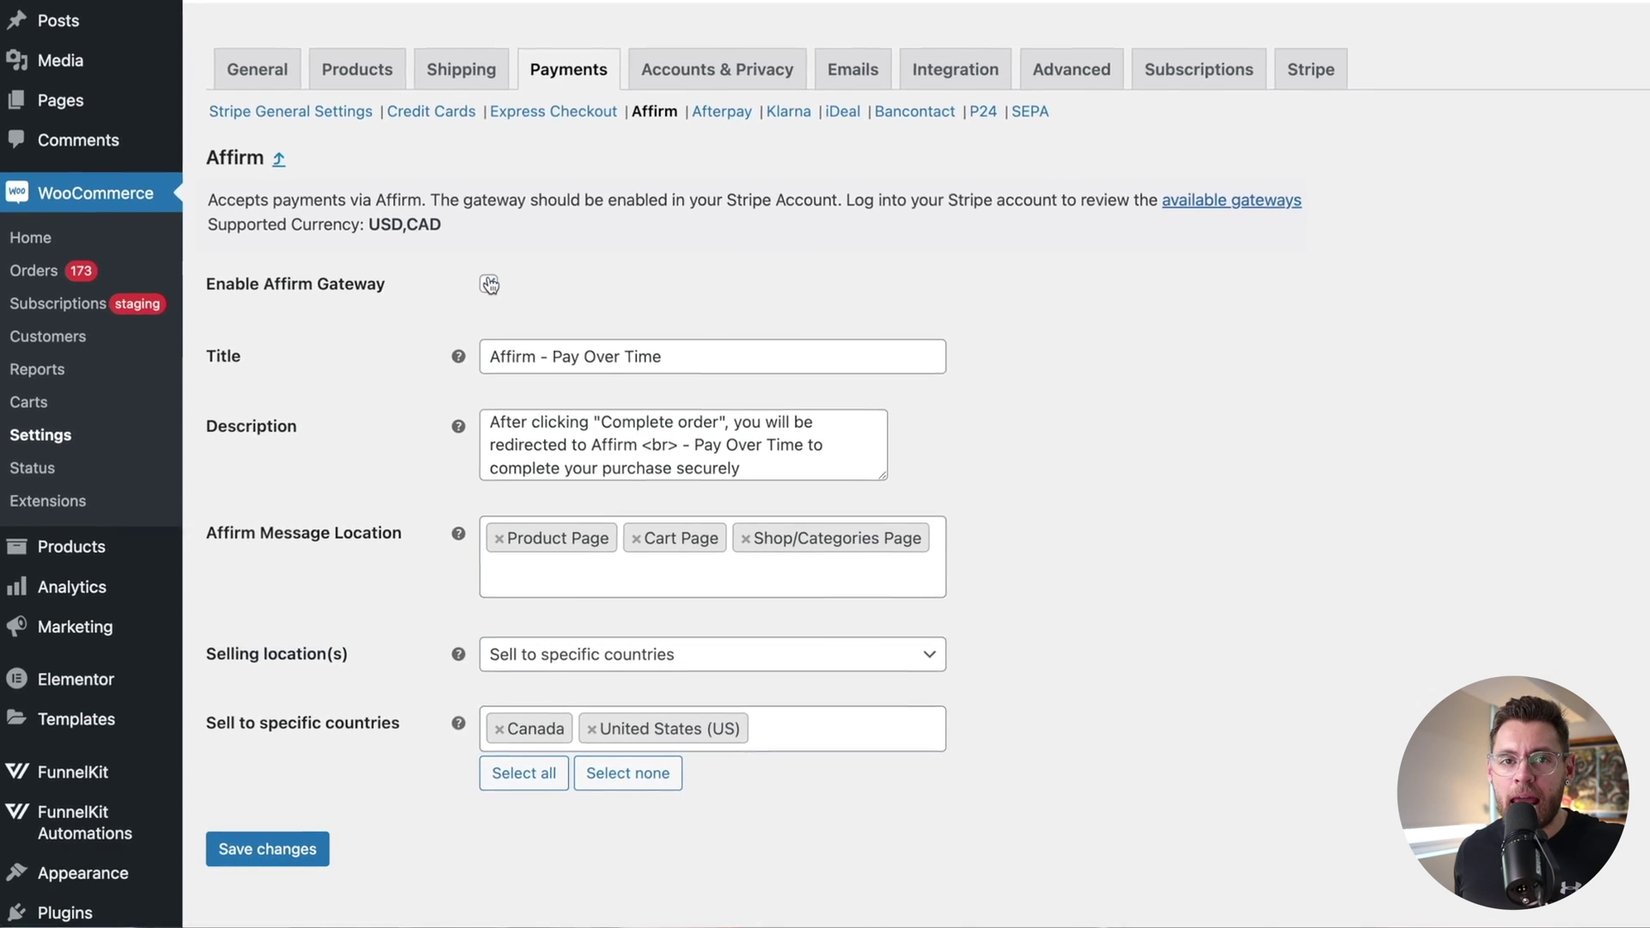
click(497, 273)
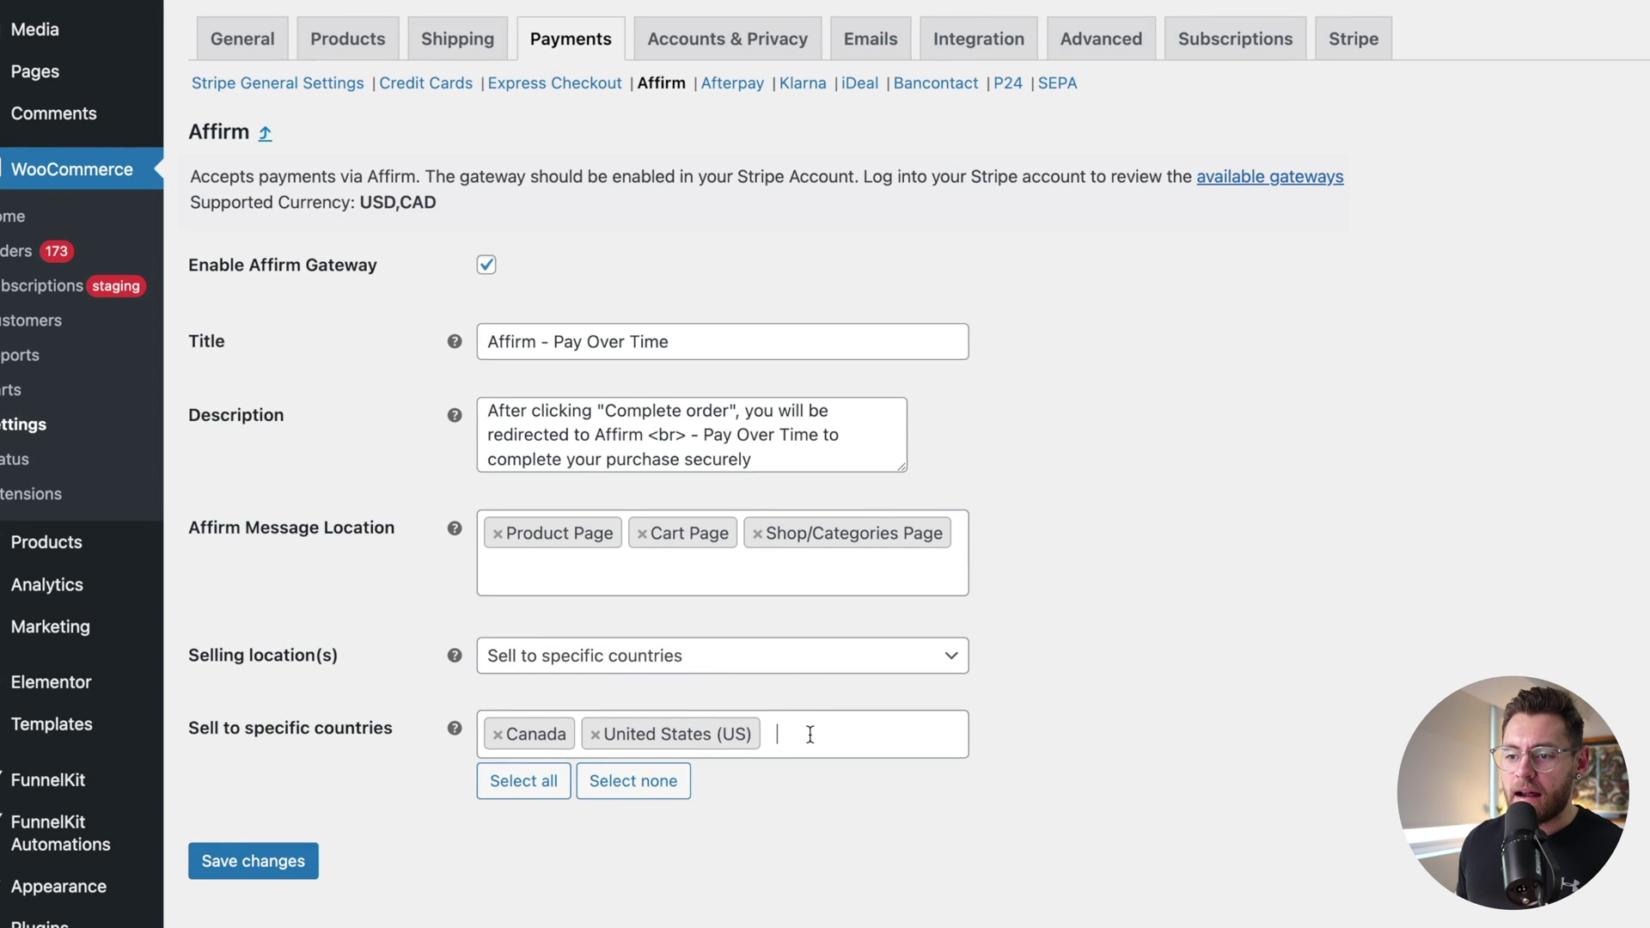
click(809, 734)
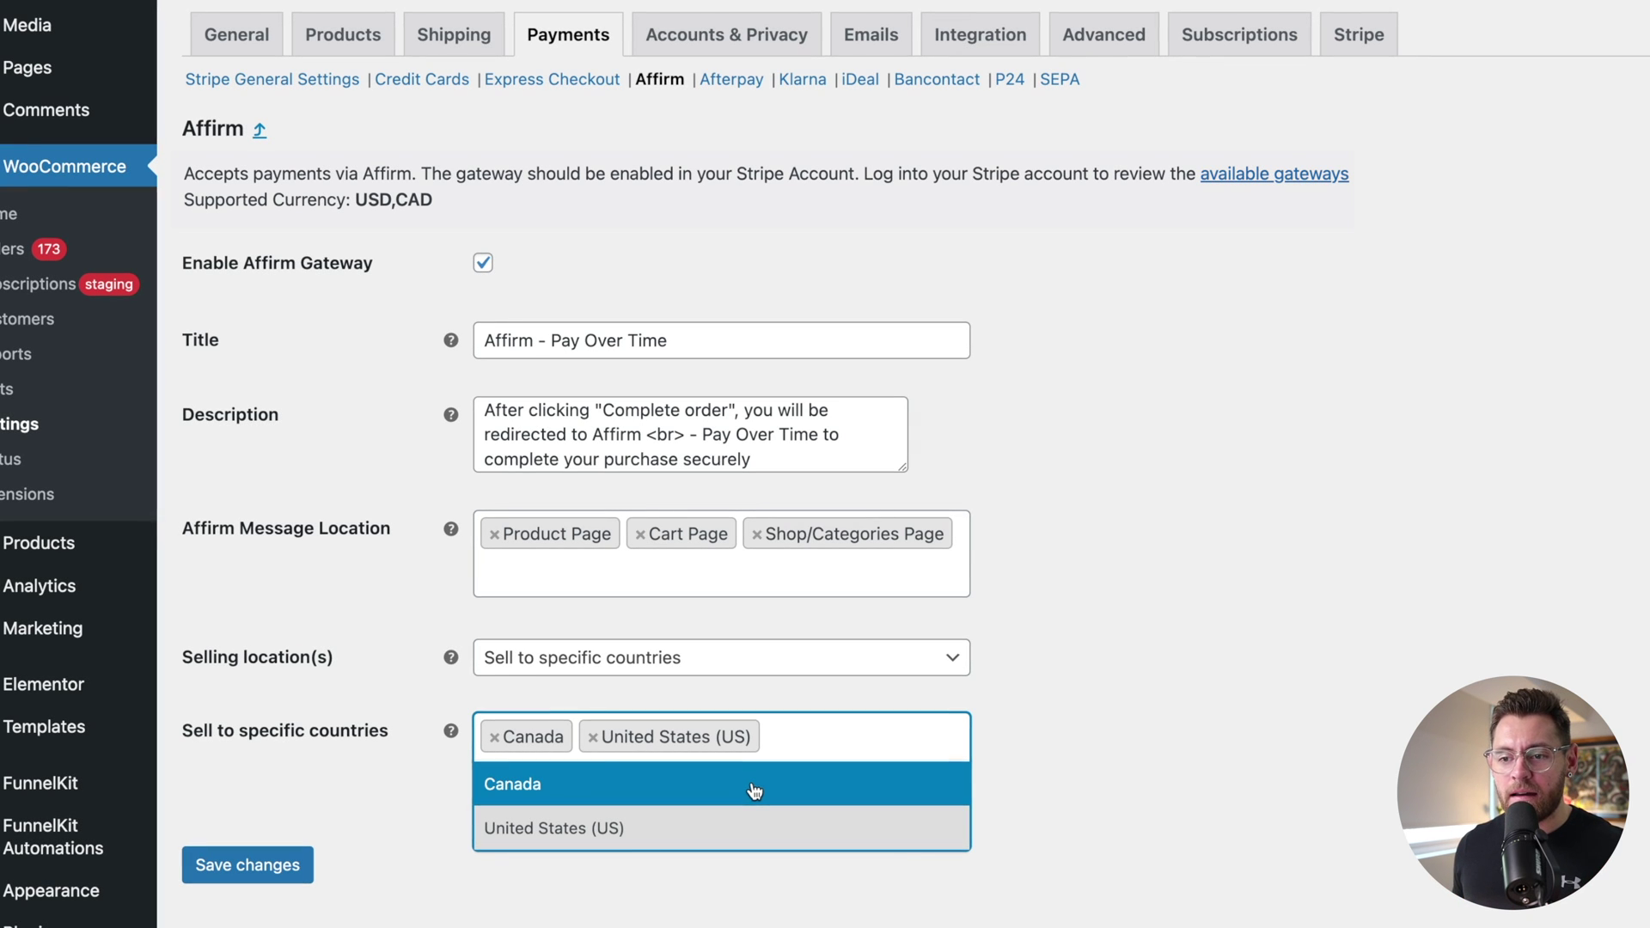
click(864, 240)
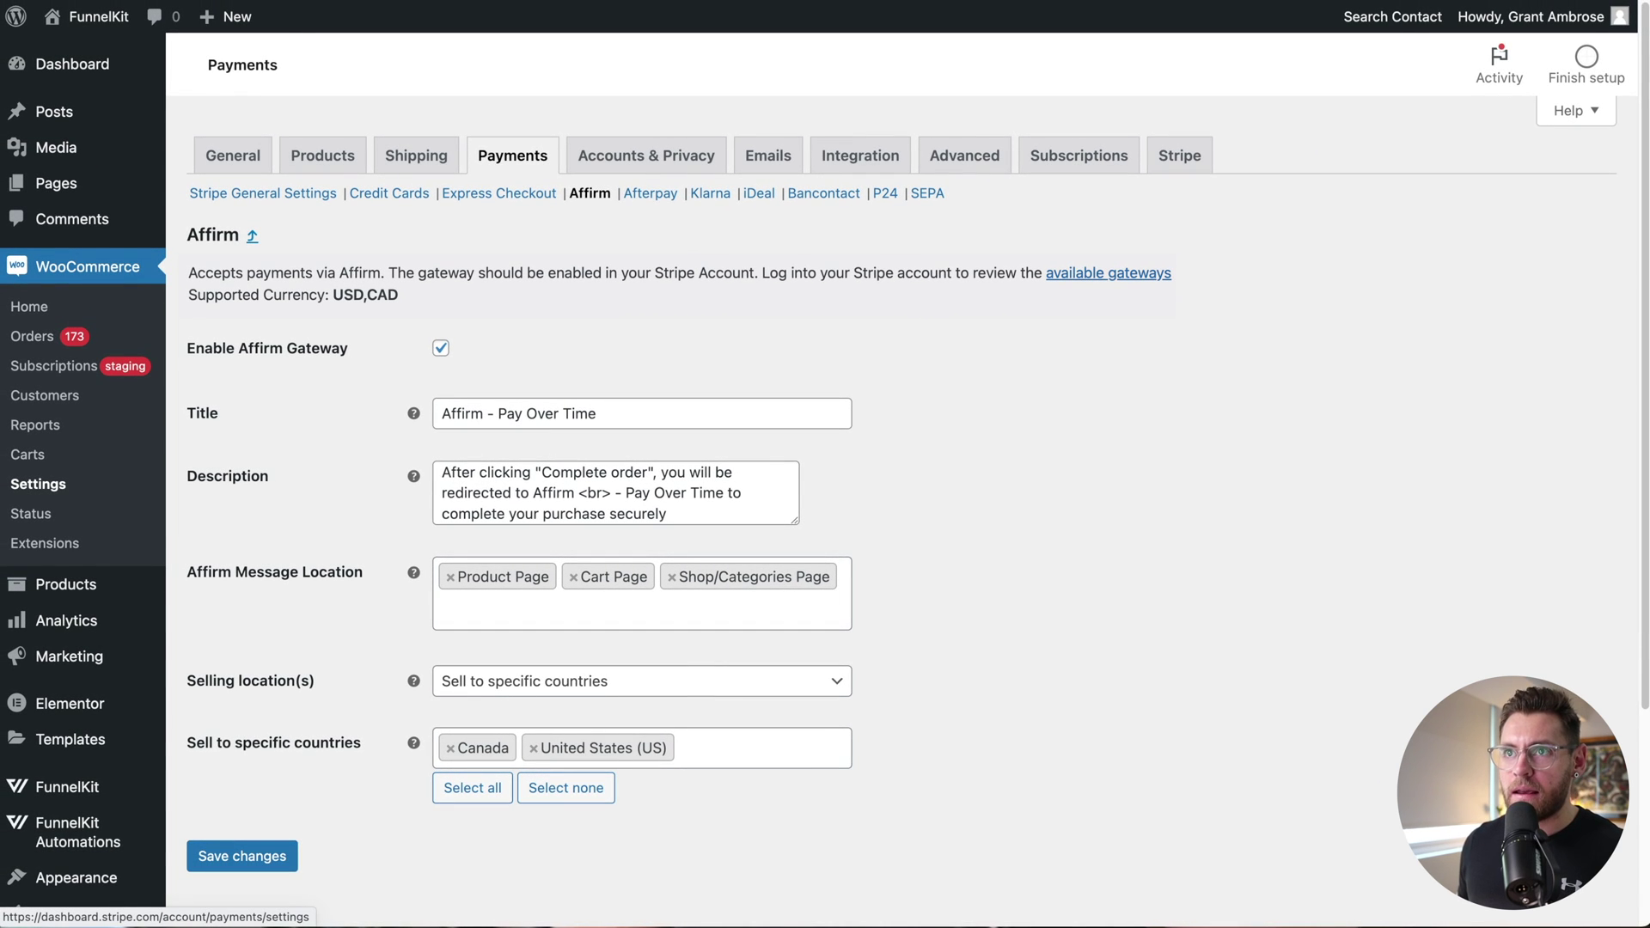
click(1108, 272)
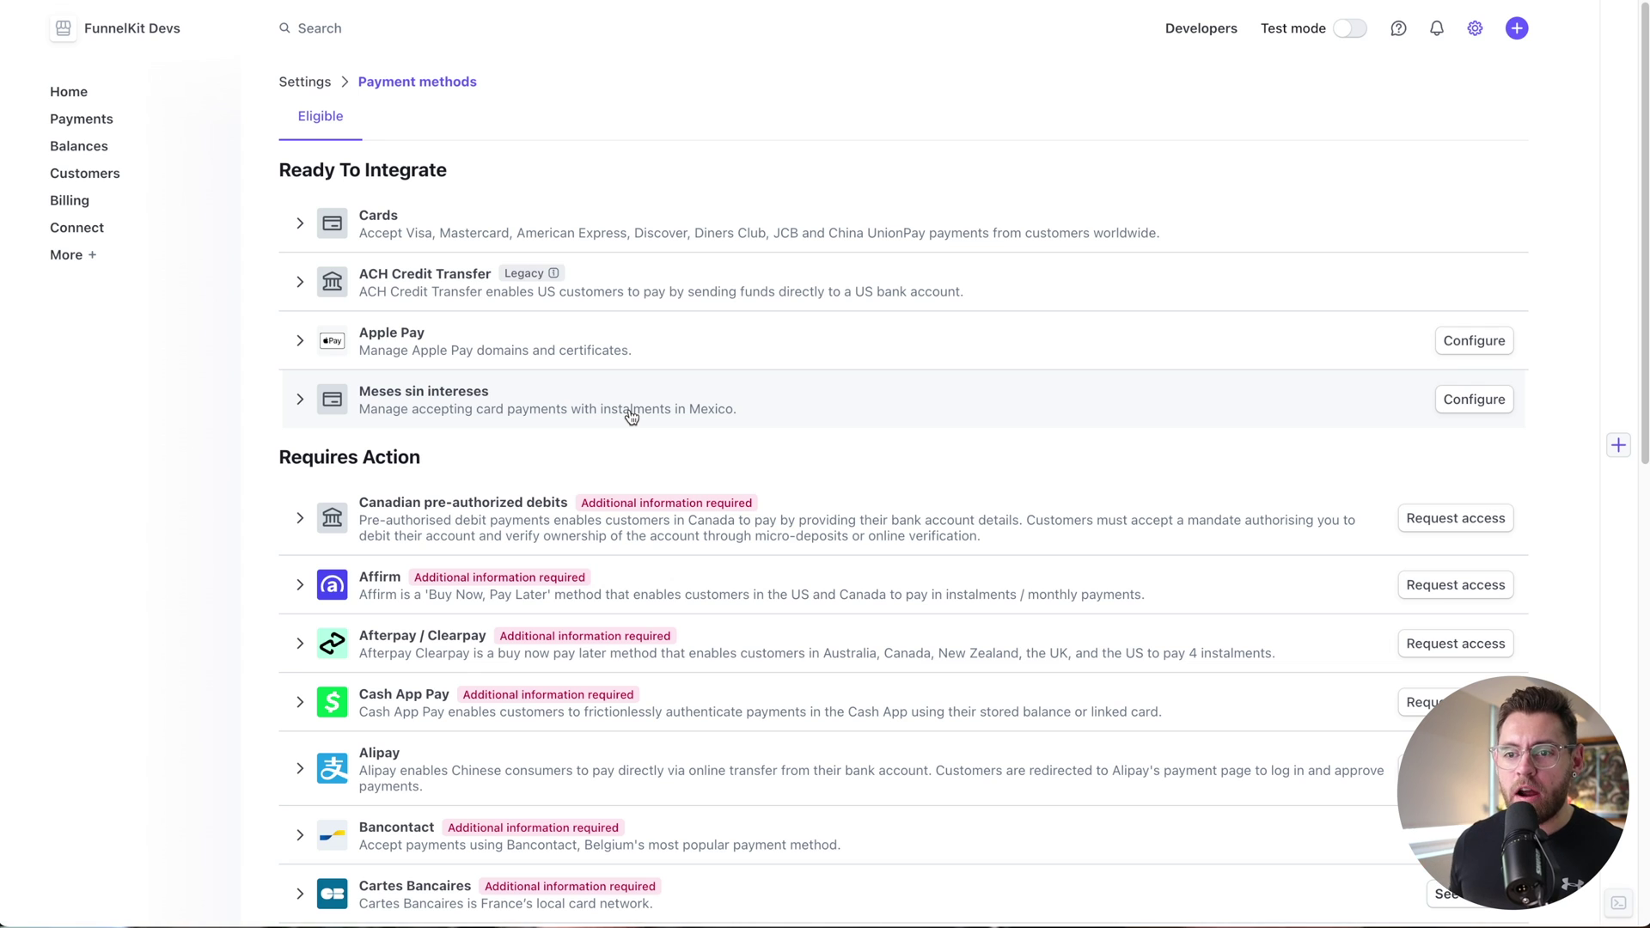
scroll(630, 417, down, 3)
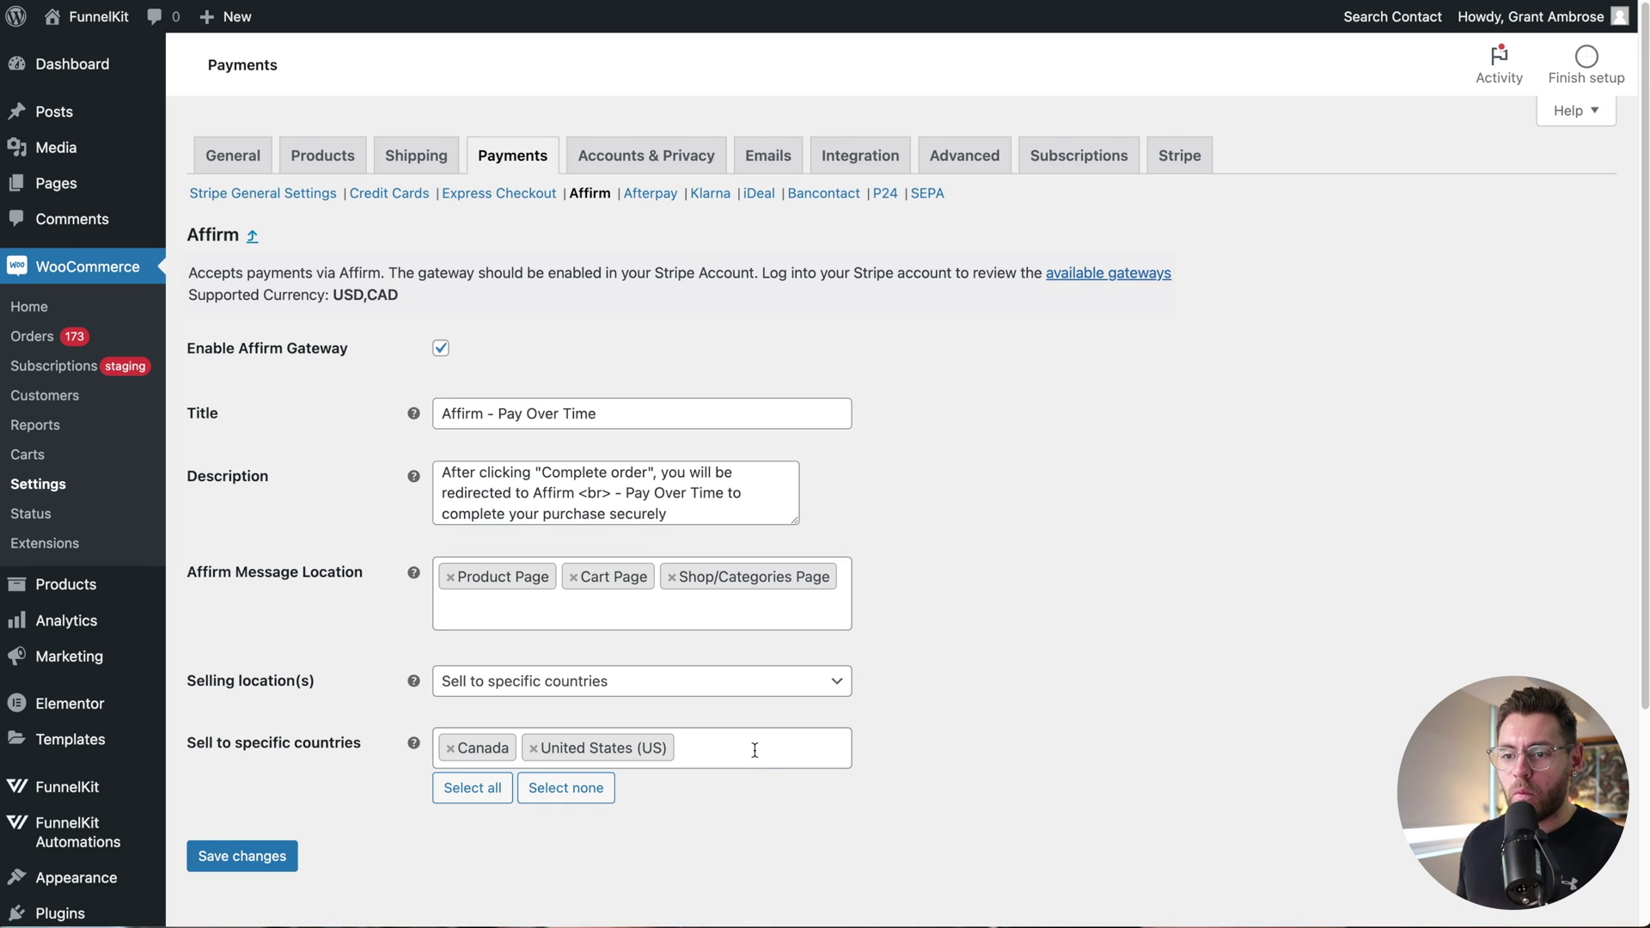
Save the Affirm gateway settings and confirm the Afterpay and Klarna gateways are enabled.
click(256, 868)
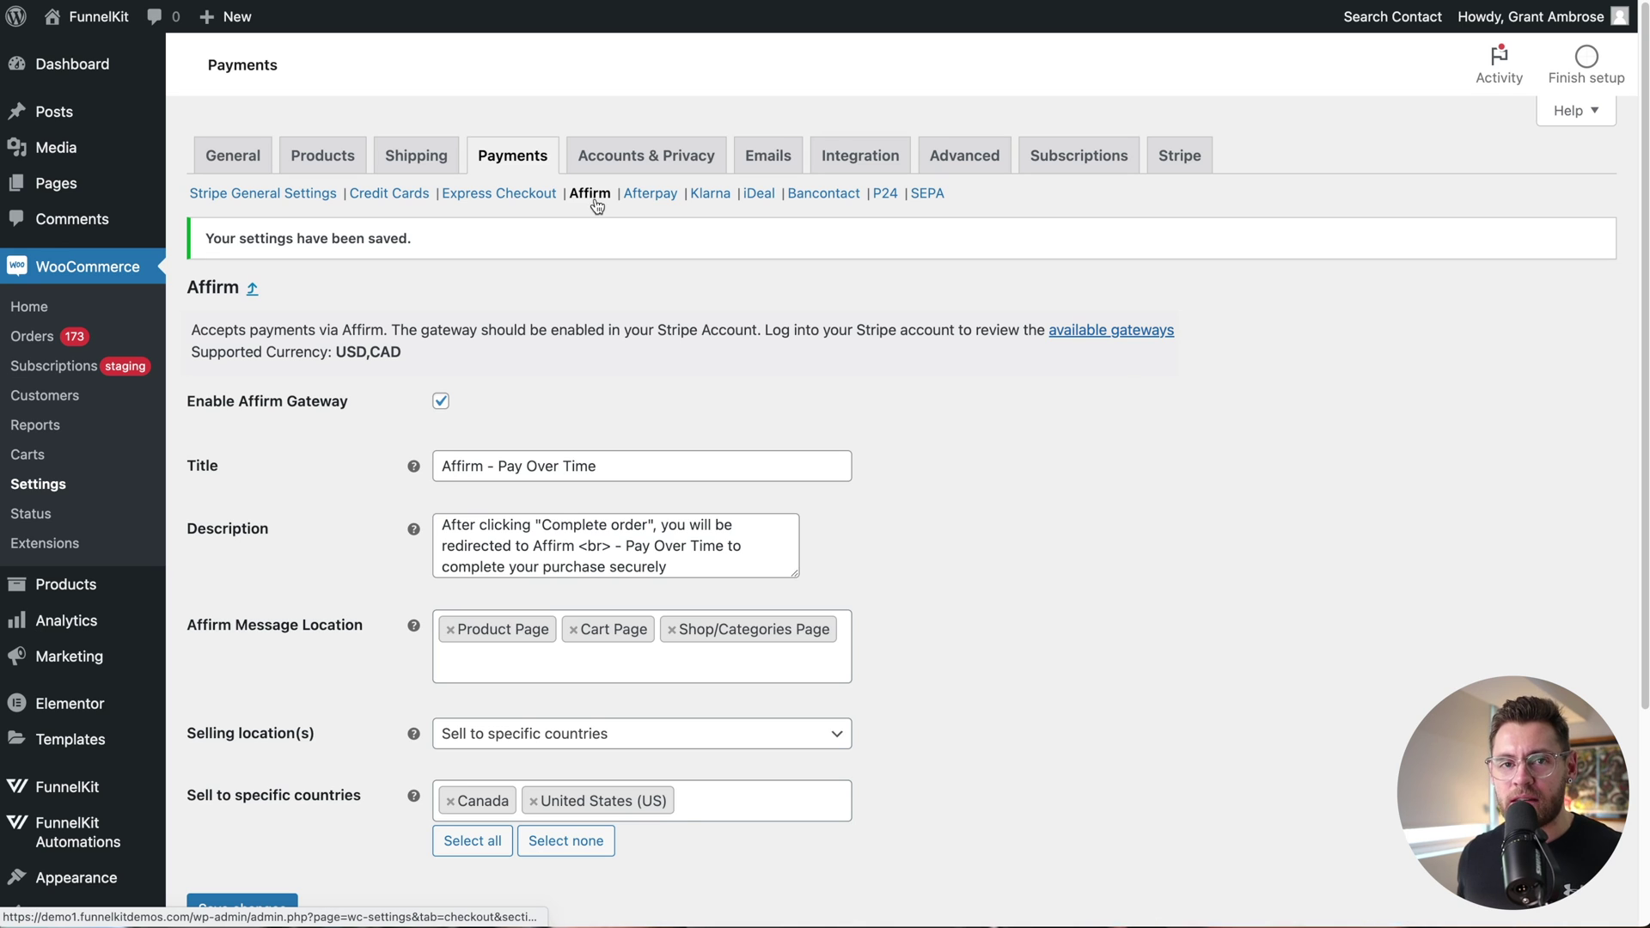
click(650, 195)
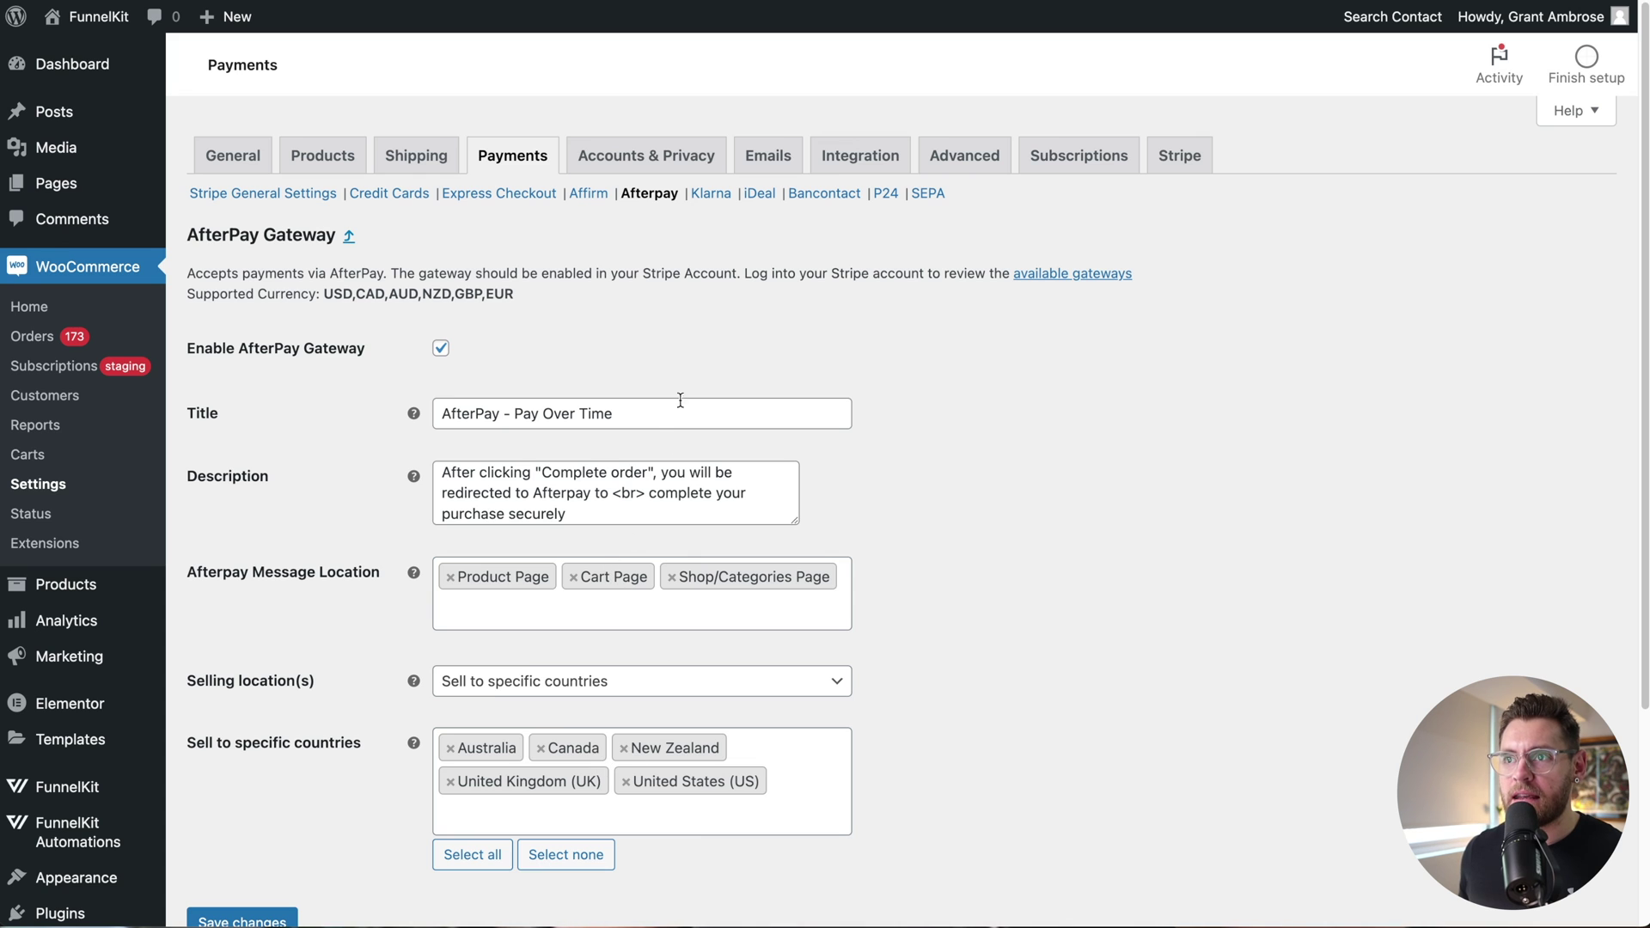
click(714, 191)
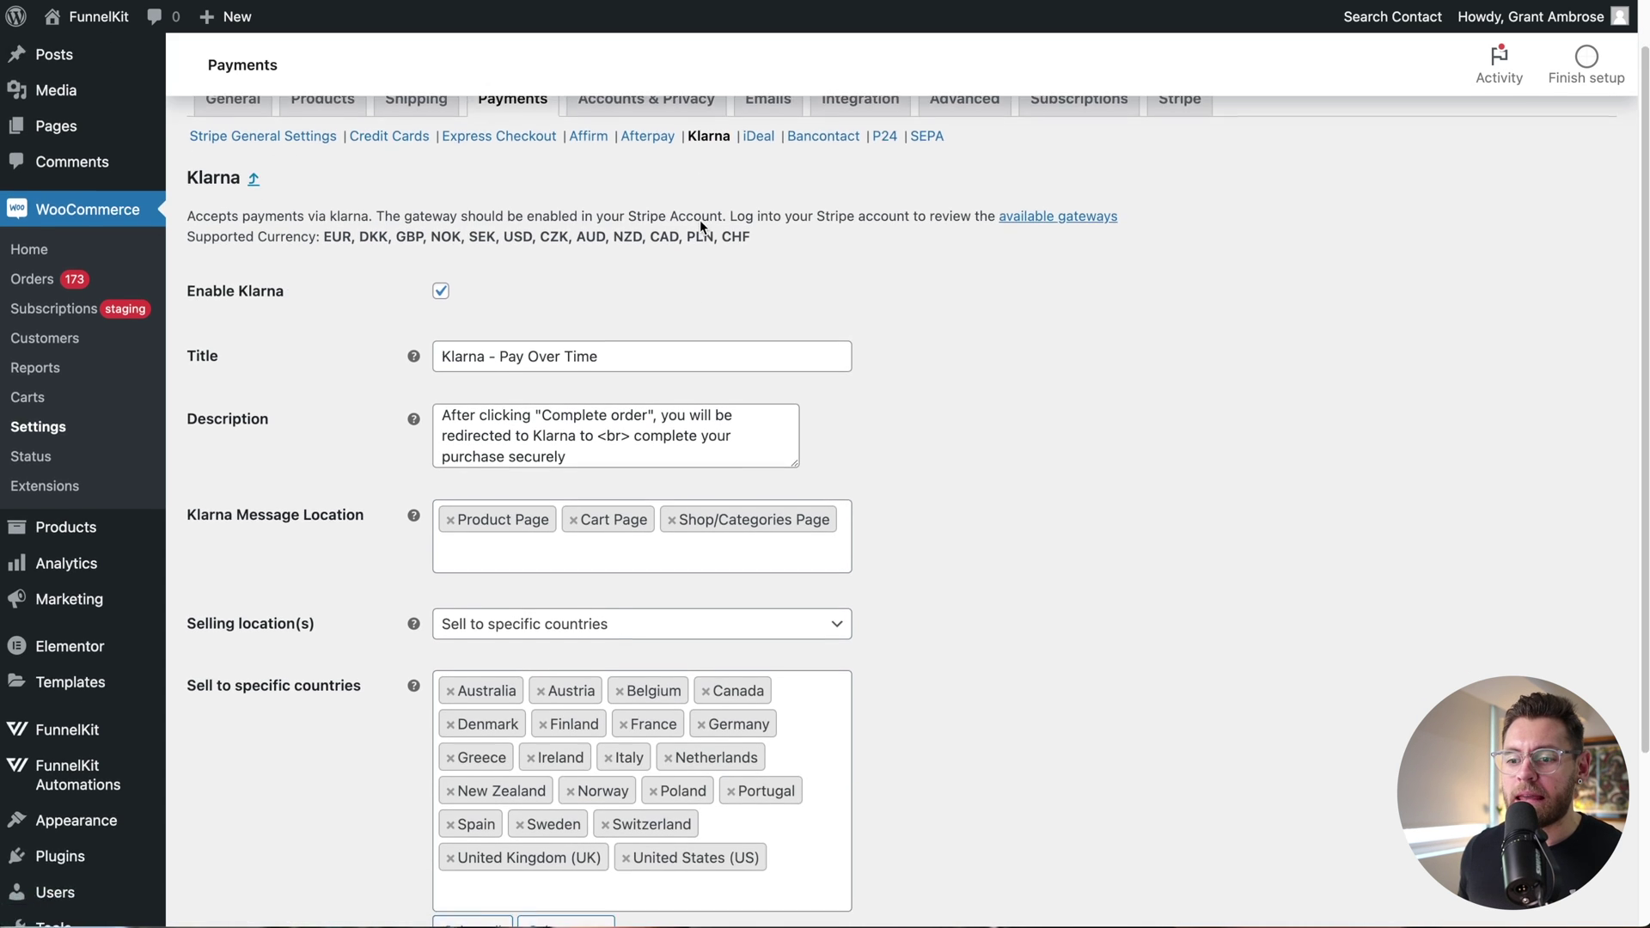
scroll(699, 219, down, 3)
scroll(699, 219, up, 3)
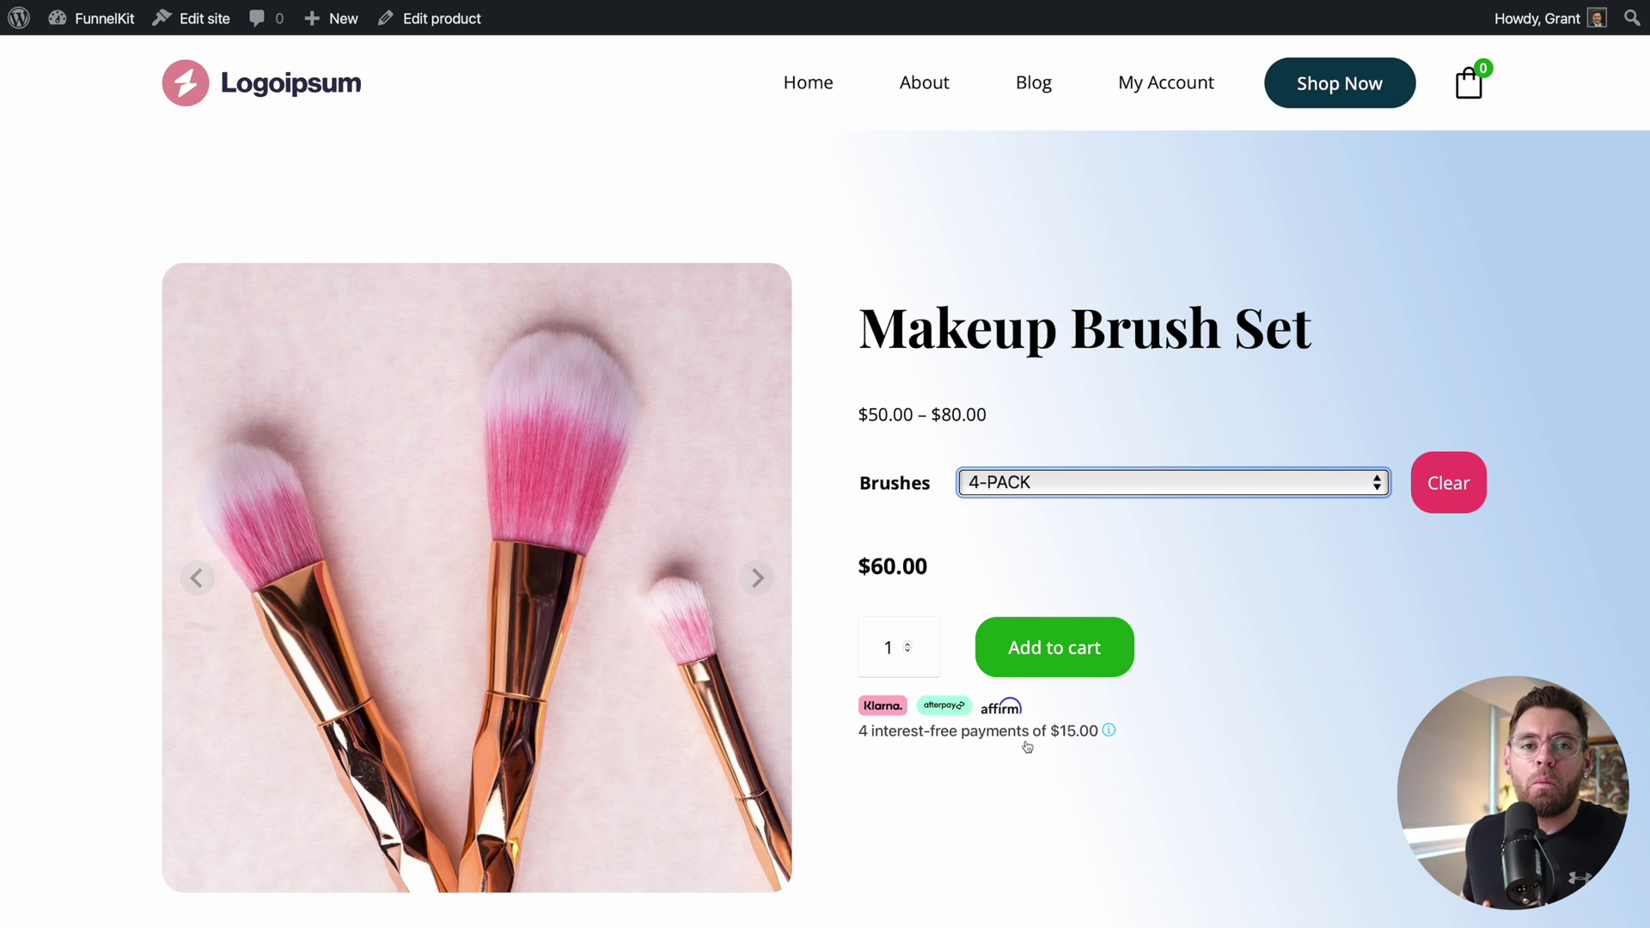
View the pay-later details, then add the $60.00 Makeup Brush Set 4-PACK to the cart.
click(1109, 731)
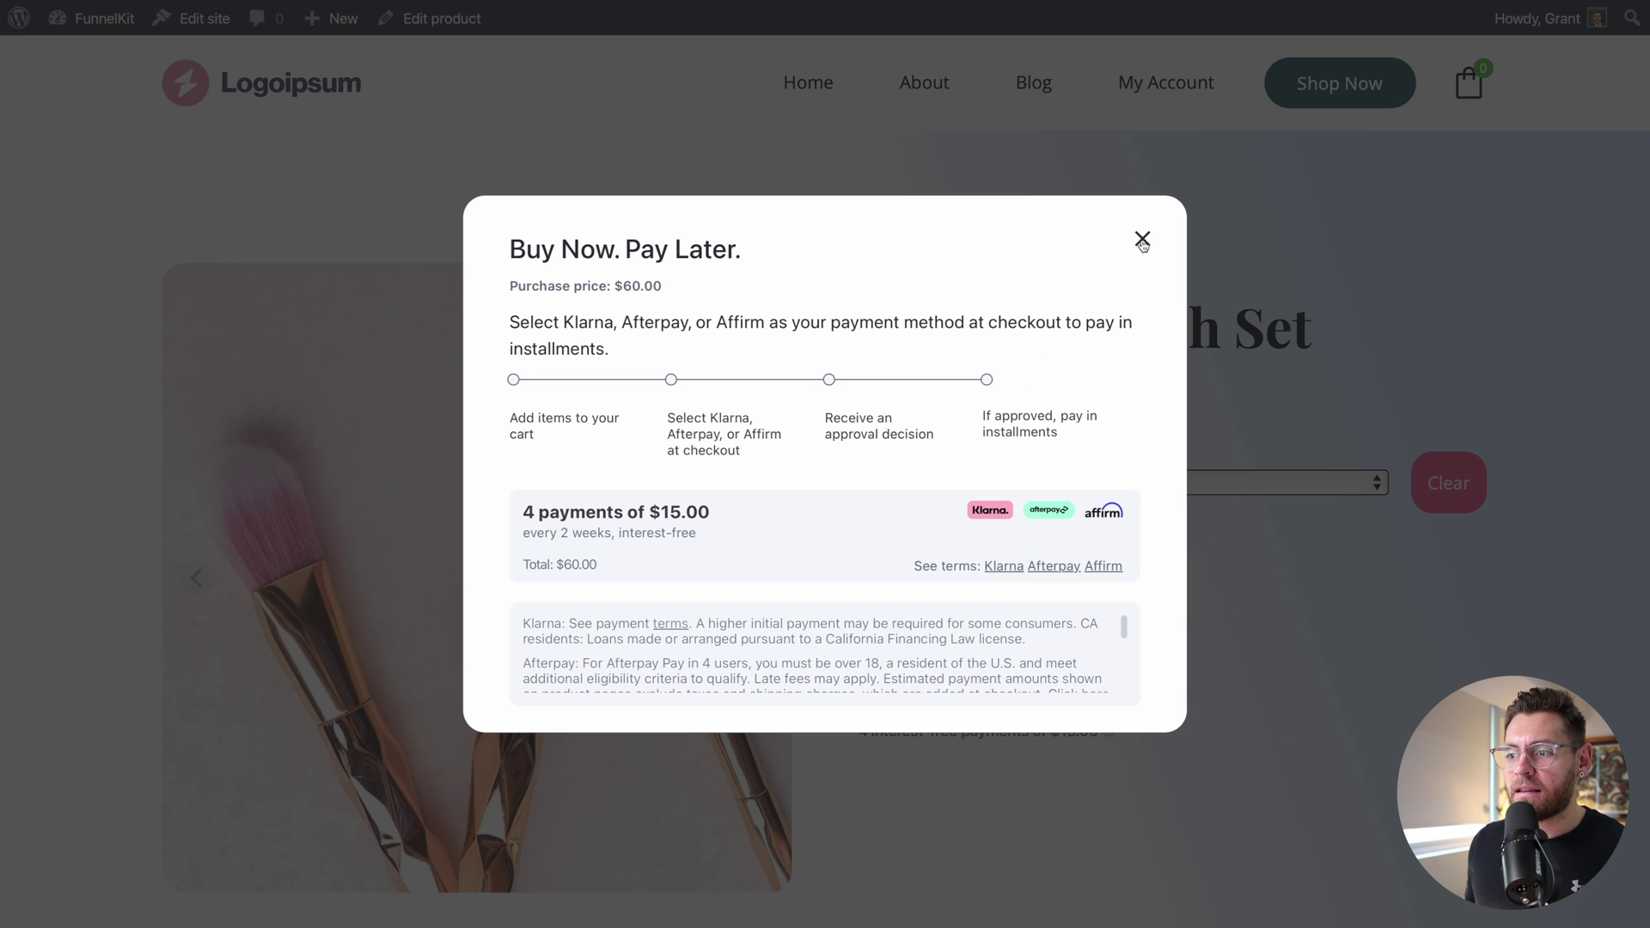
click(1142, 239)
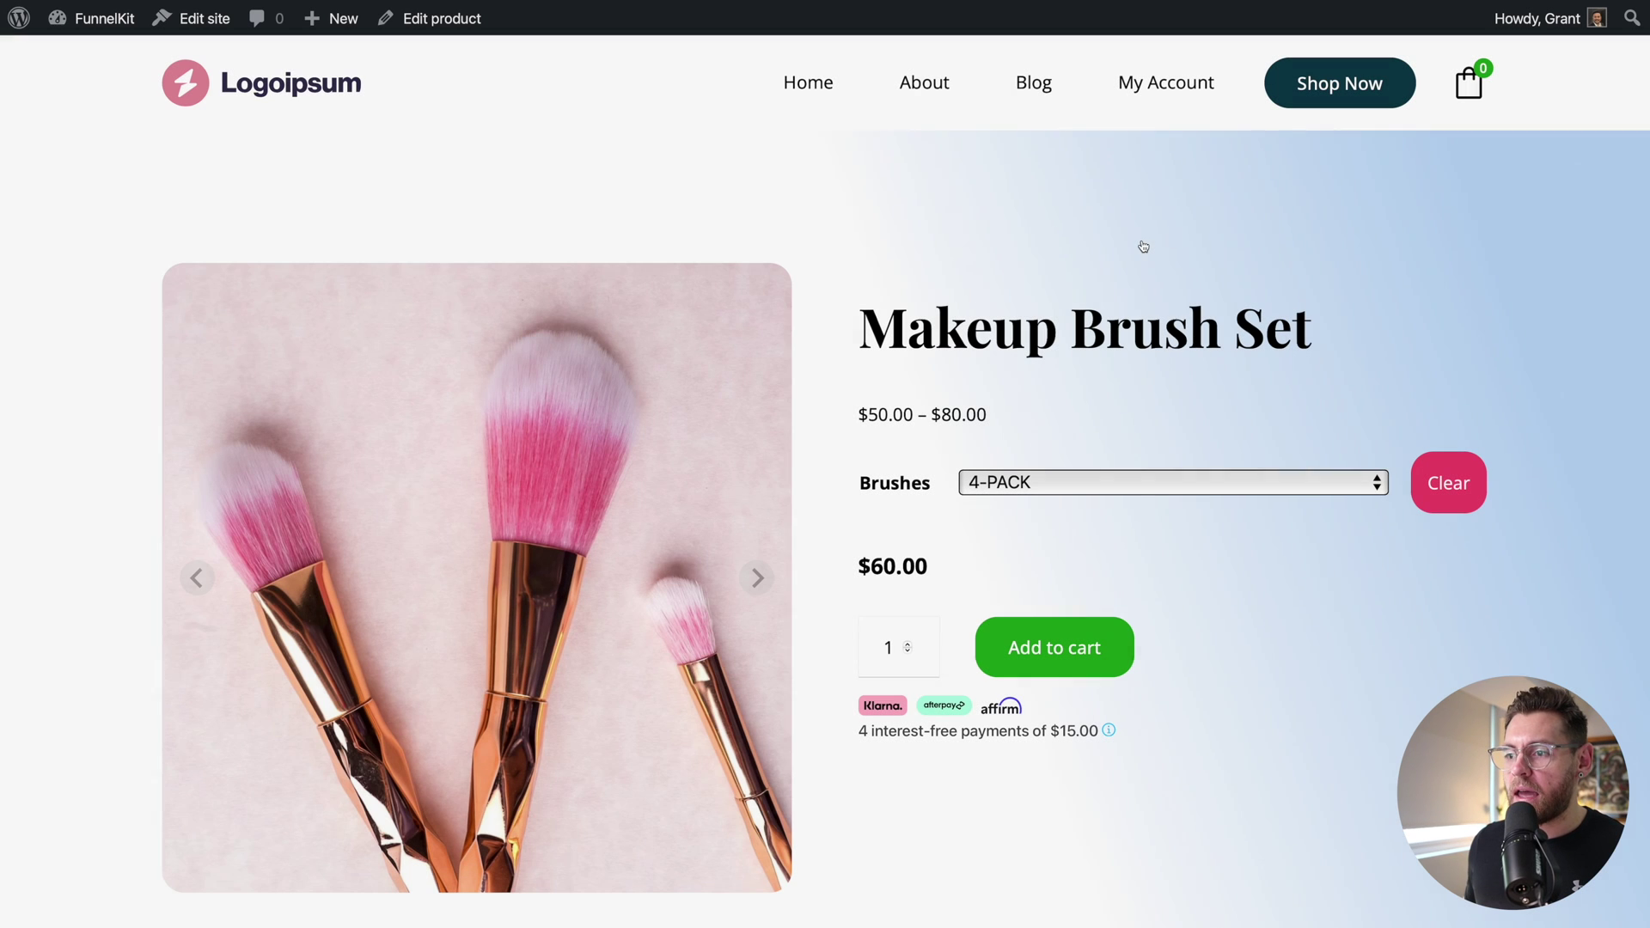
click(1050, 634)
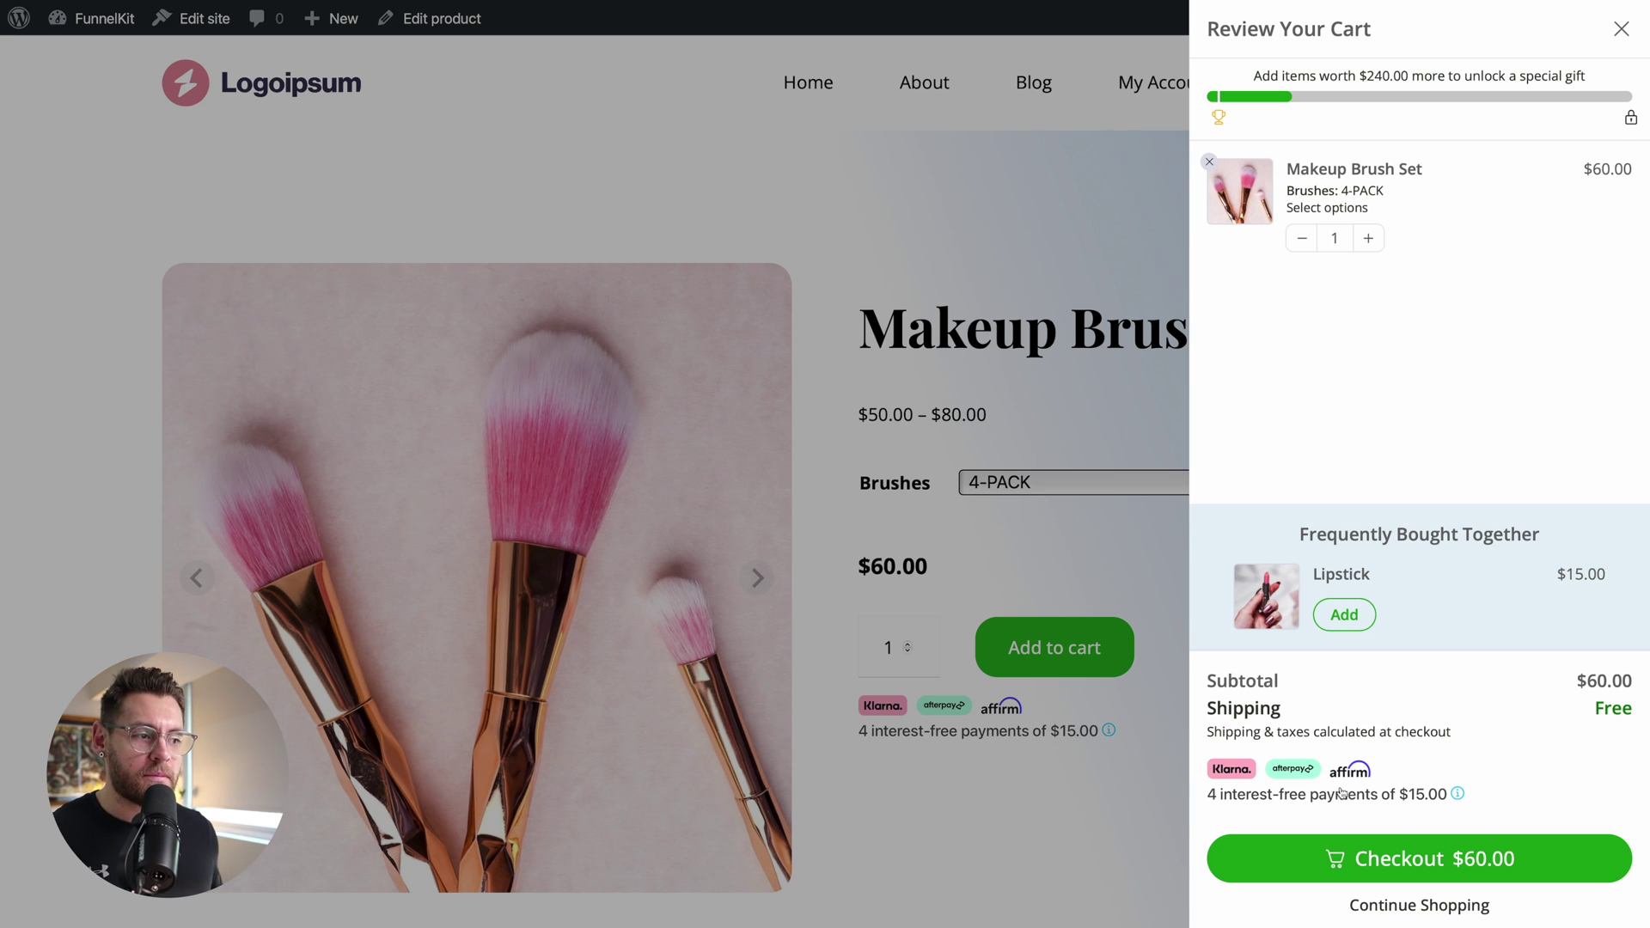
Check out through shipping to the payment step, with AfterPay - Pay Over Time chosen.
click(1345, 858)
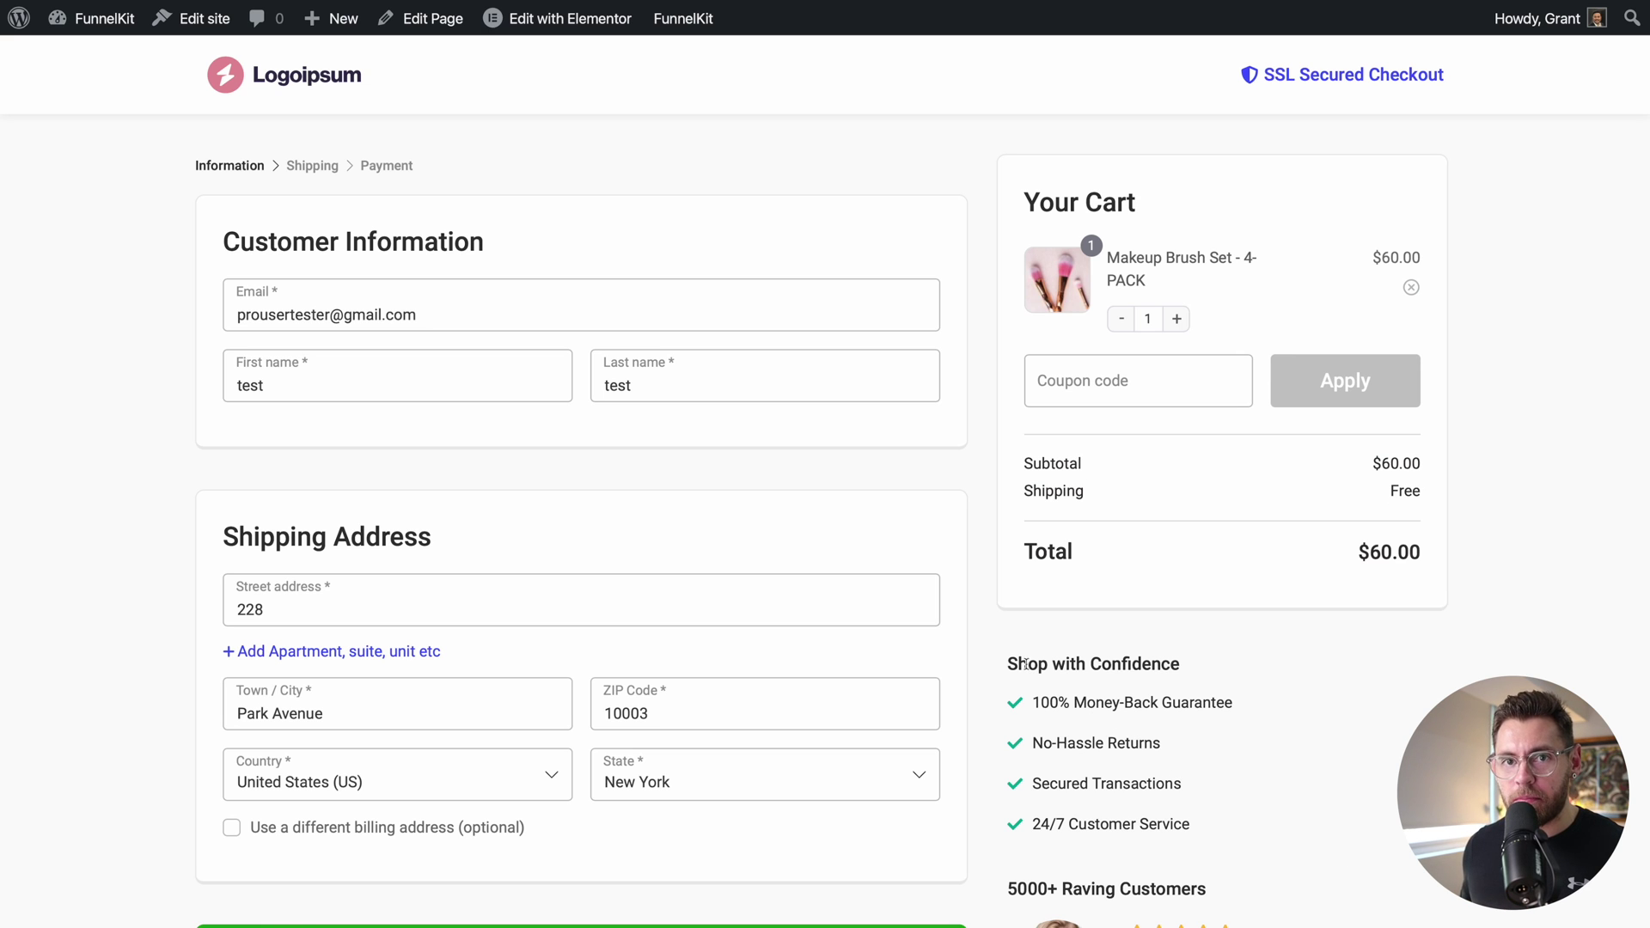
scroll(987, 645, down, 5)
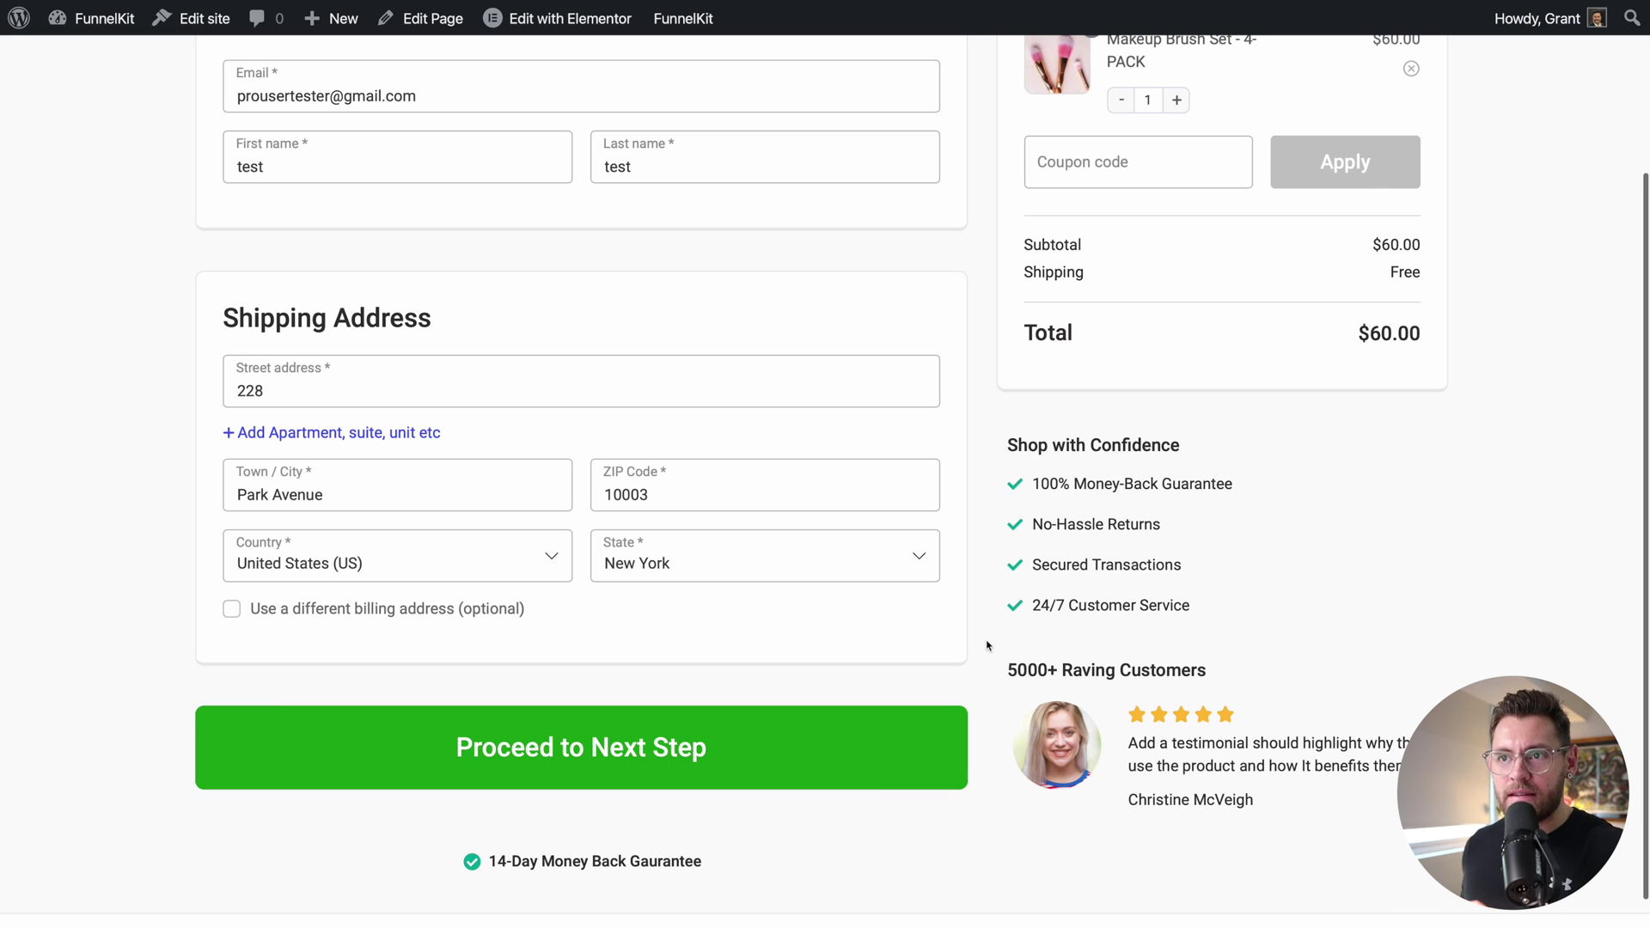
click(699, 756)
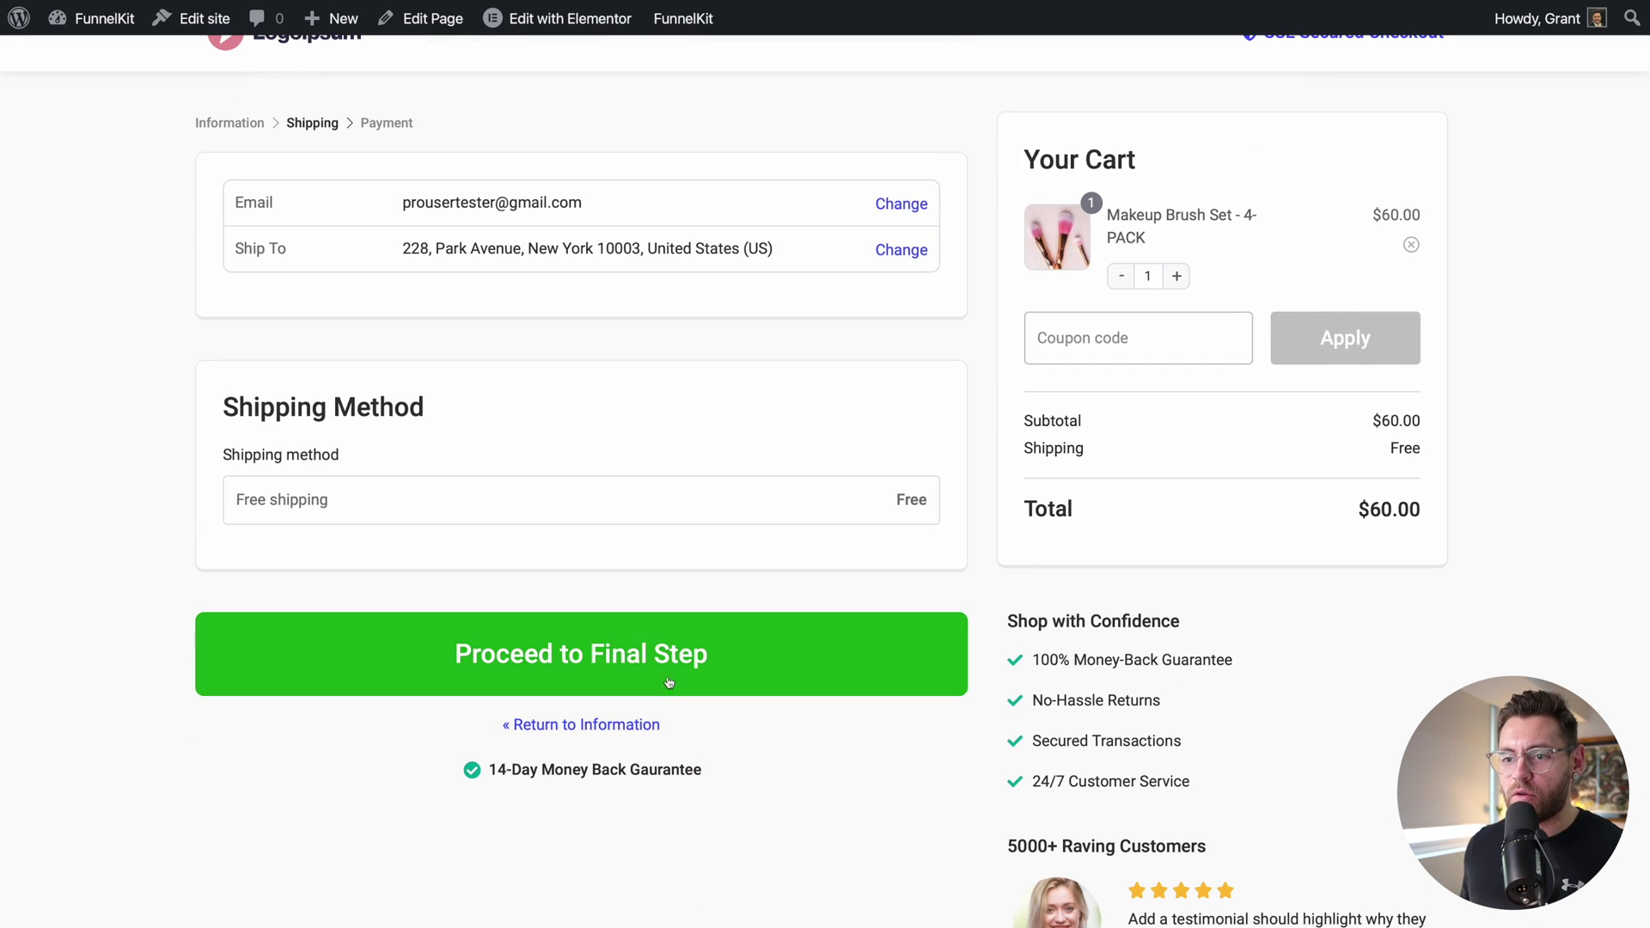
click(660, 670)
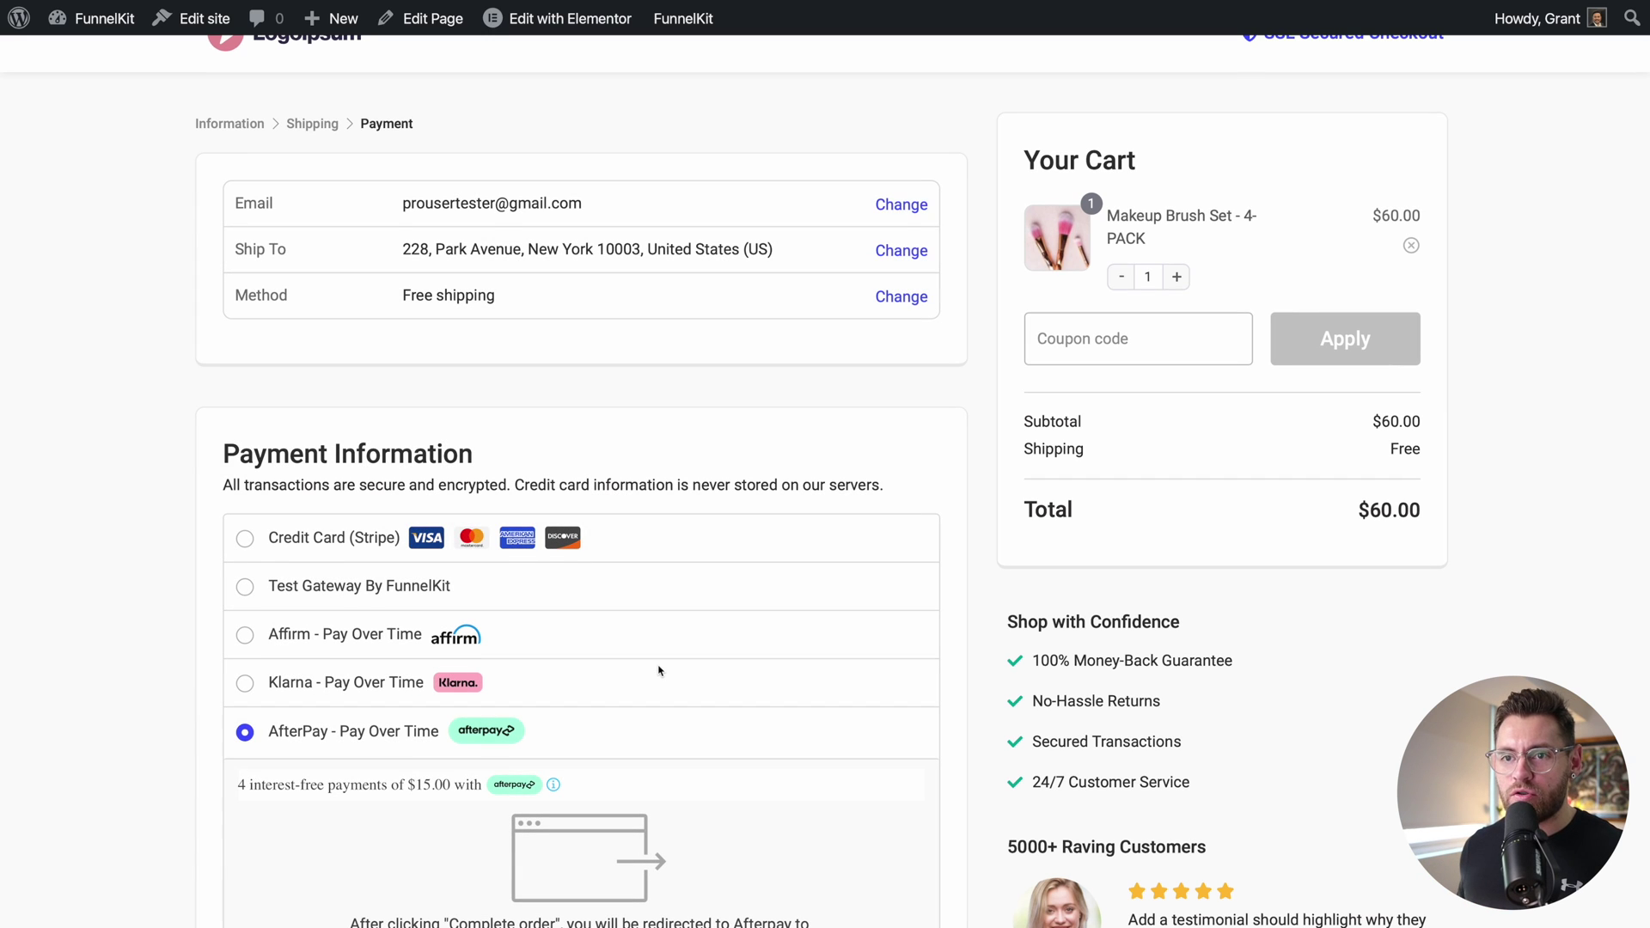
scroll(660, 671, down, 1)
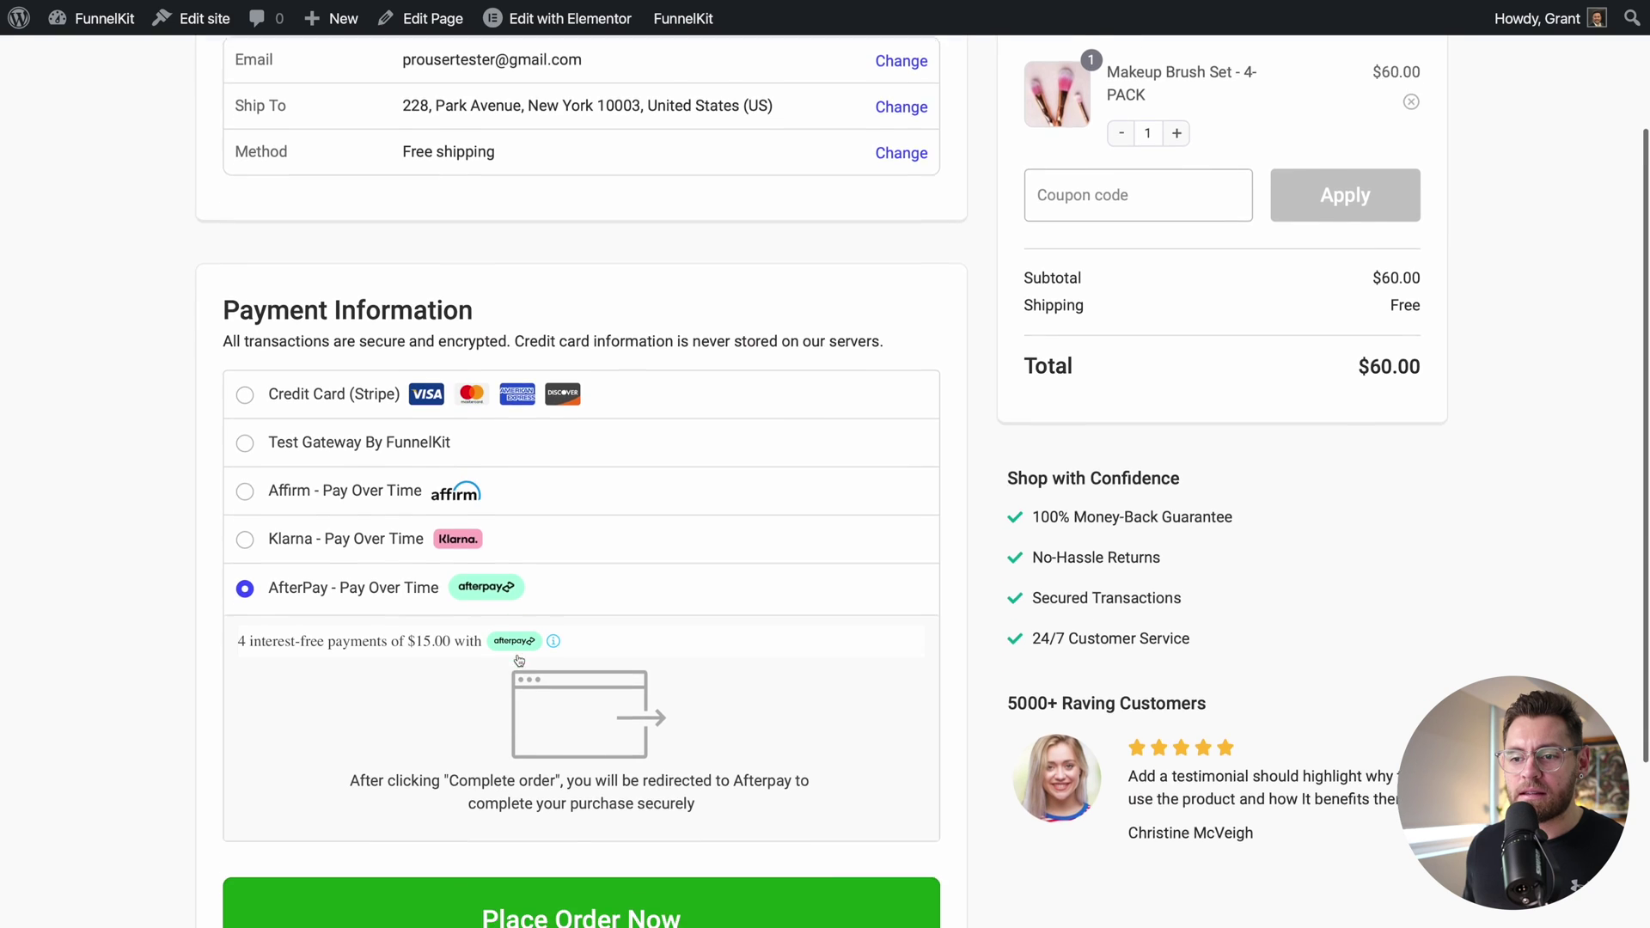
scroll(519, 660, down, 2)
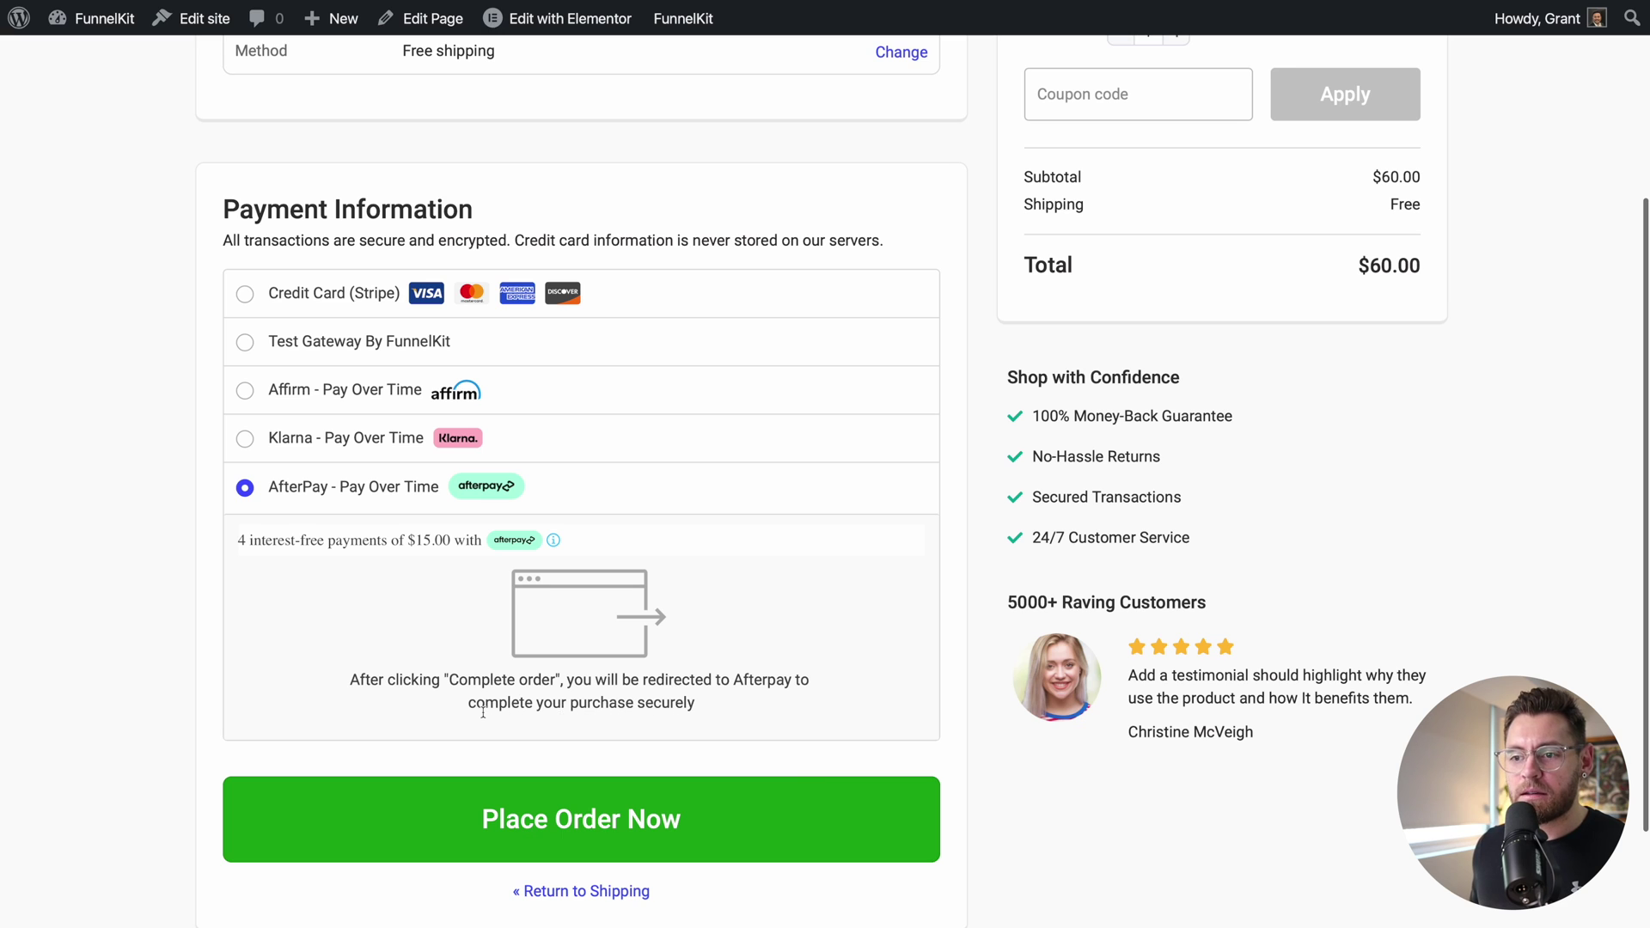
Place the order and authorize the $60.00 Afterpay test payment.
click(561, 811)
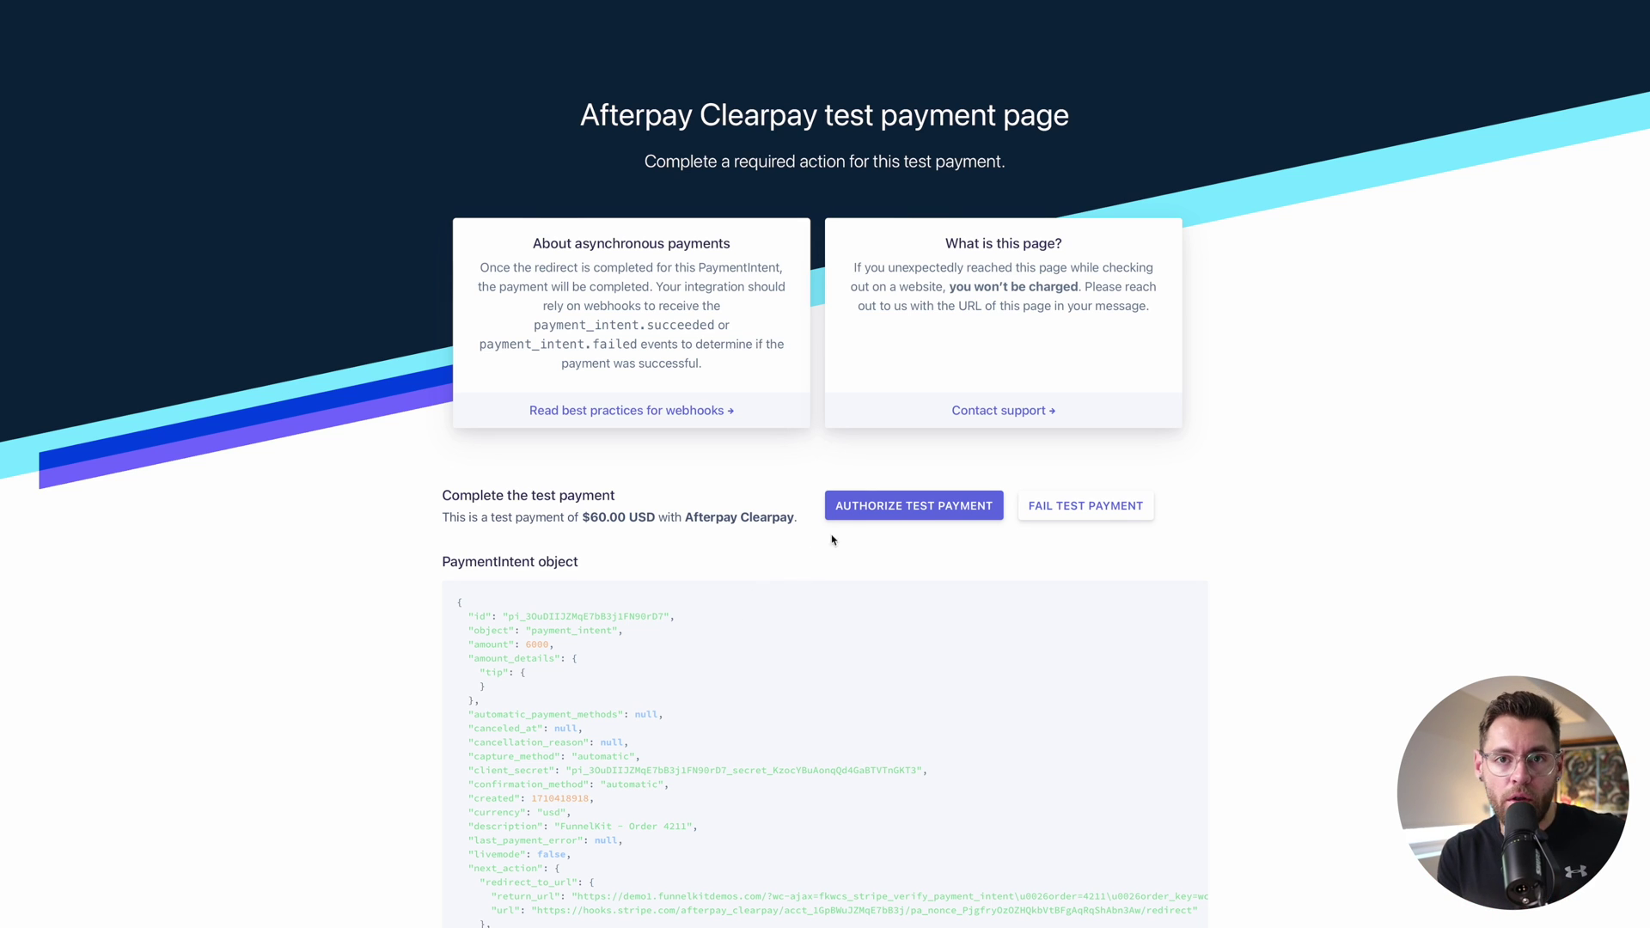
click(863, 511)
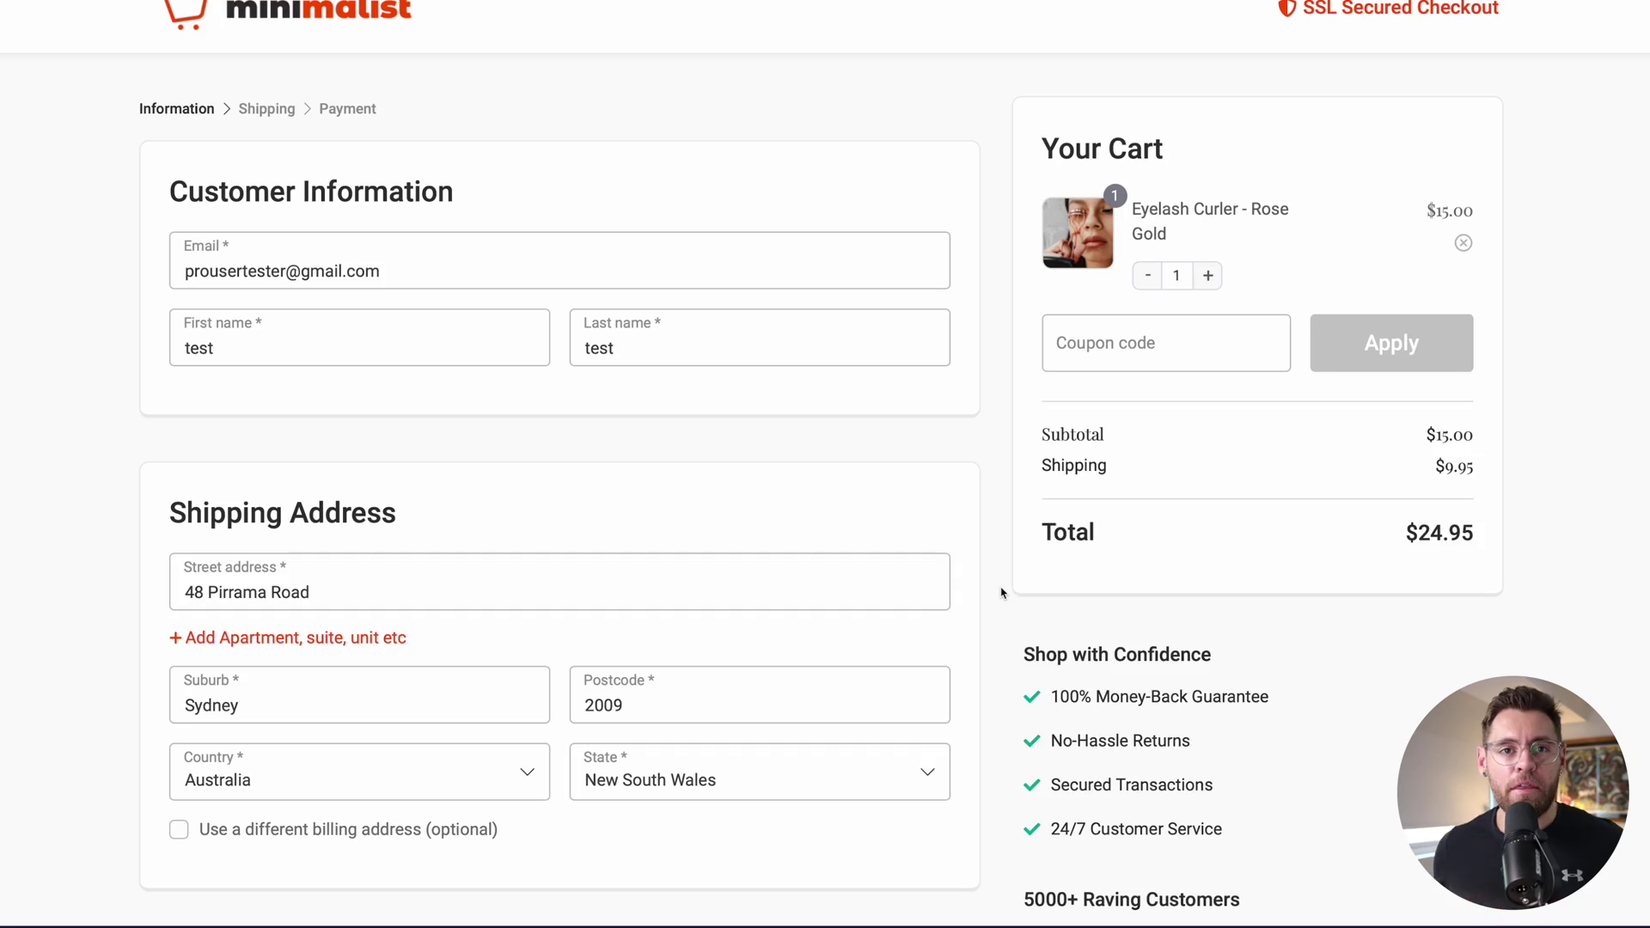
Proceed through shipping and payment, then accept the Beauty Oil subscription upsell.
scroll(949, 639, down, 3)
click(791, 727)
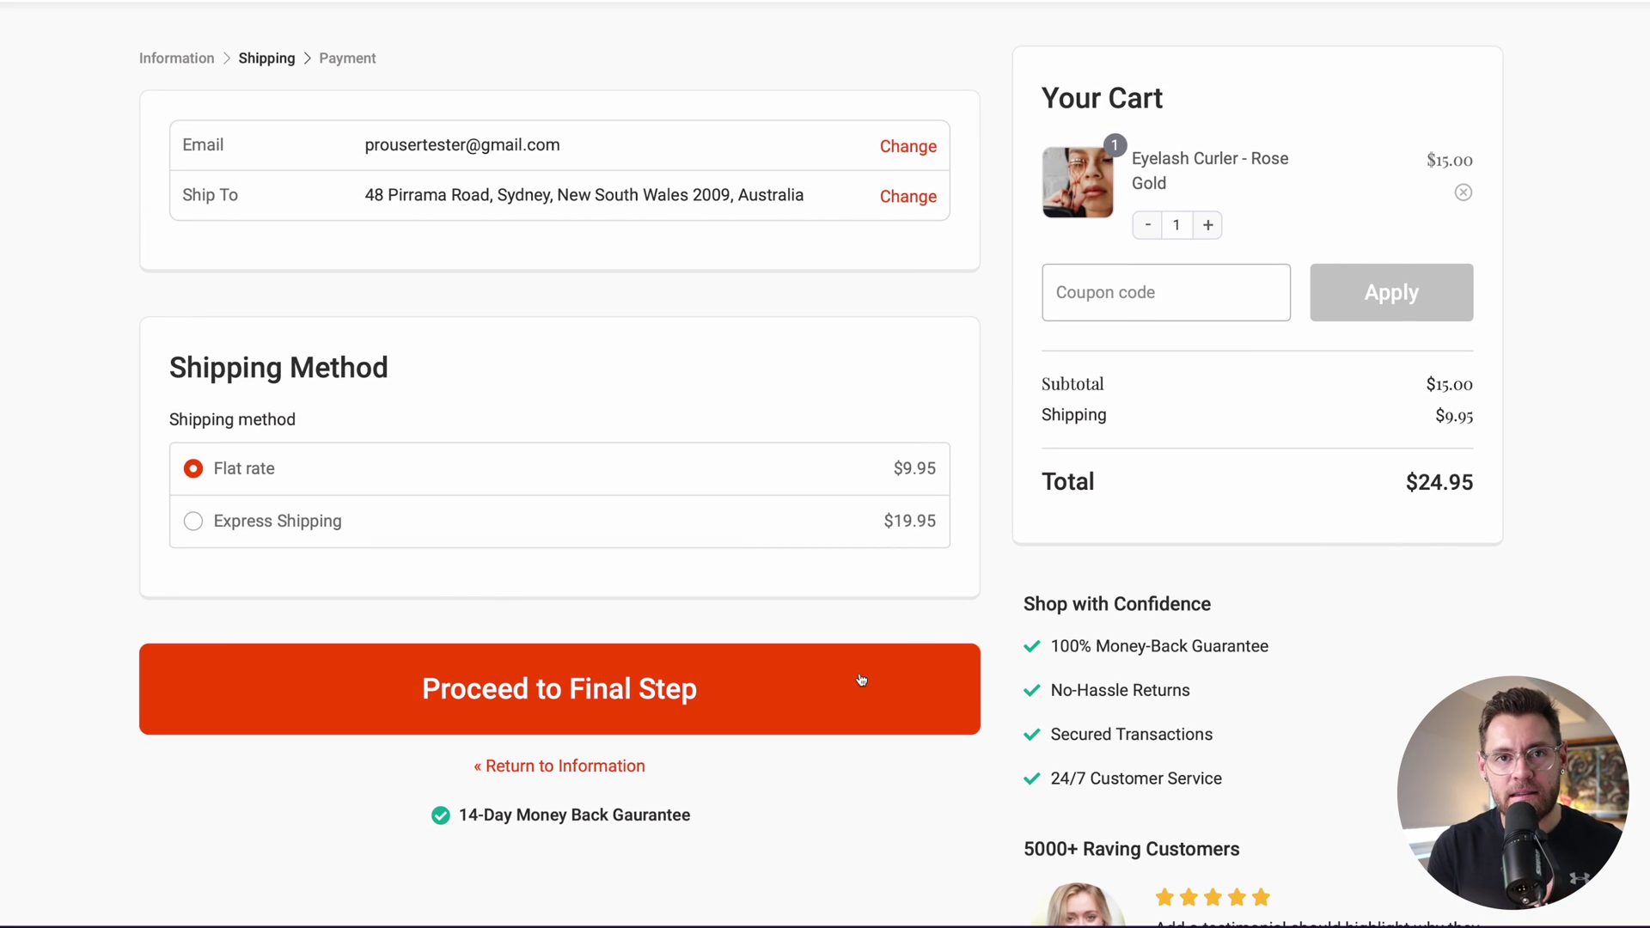
click(859, 678)
scroll(987, 619, down, 3)
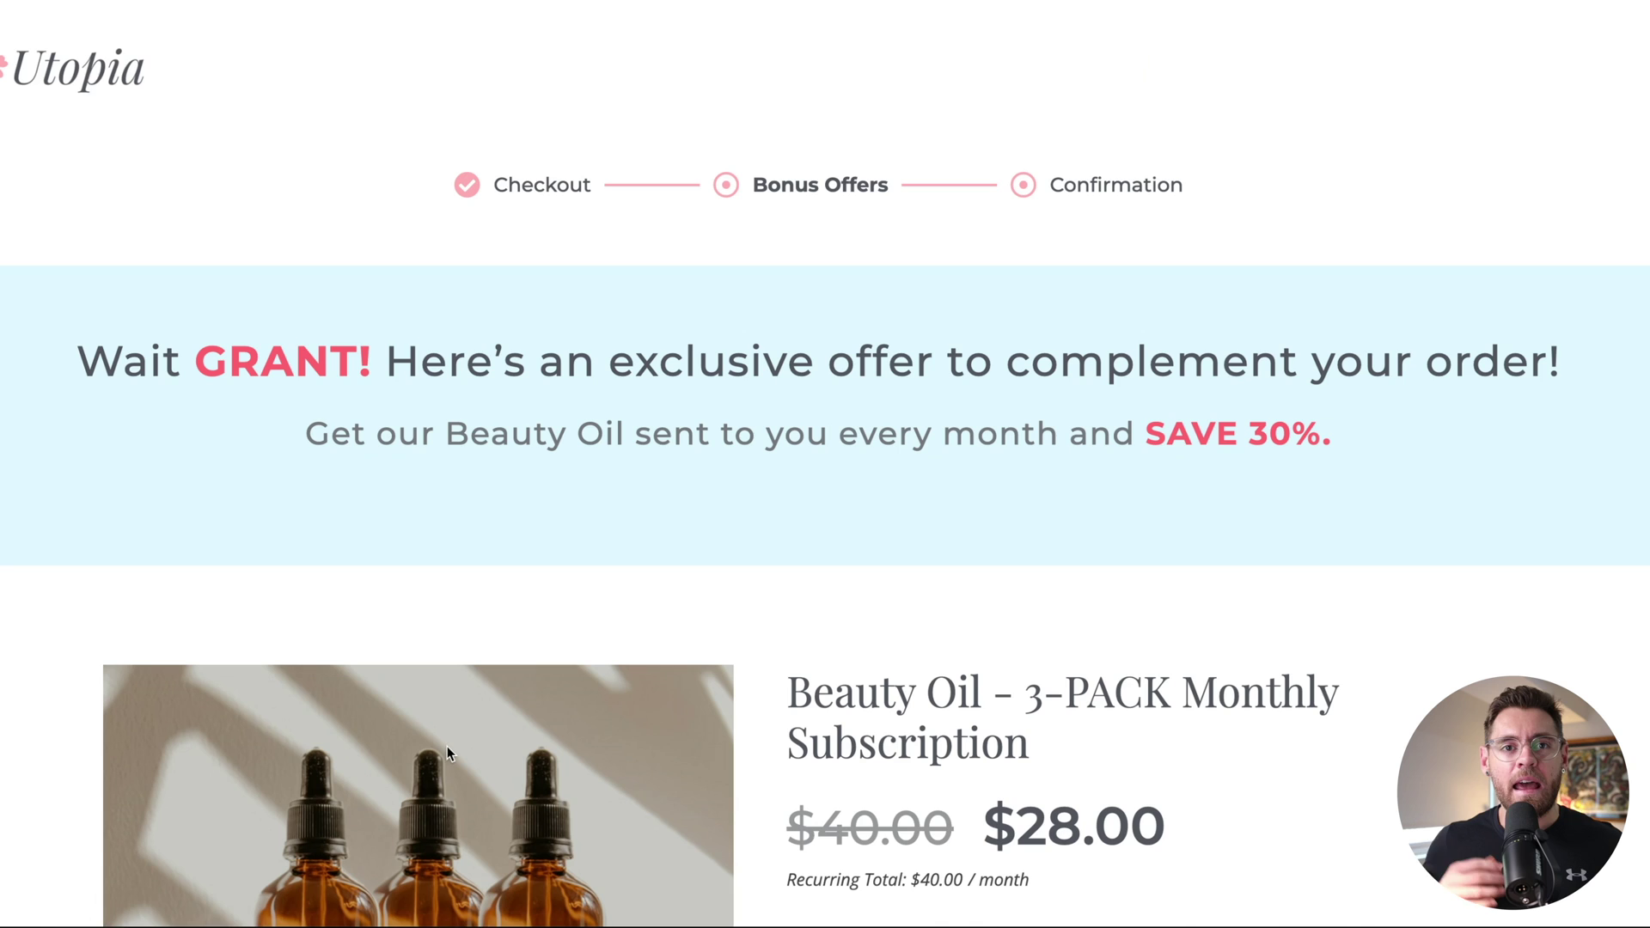
scroll(446, 746, down, 2)
scroll(447, 752, down, 4)
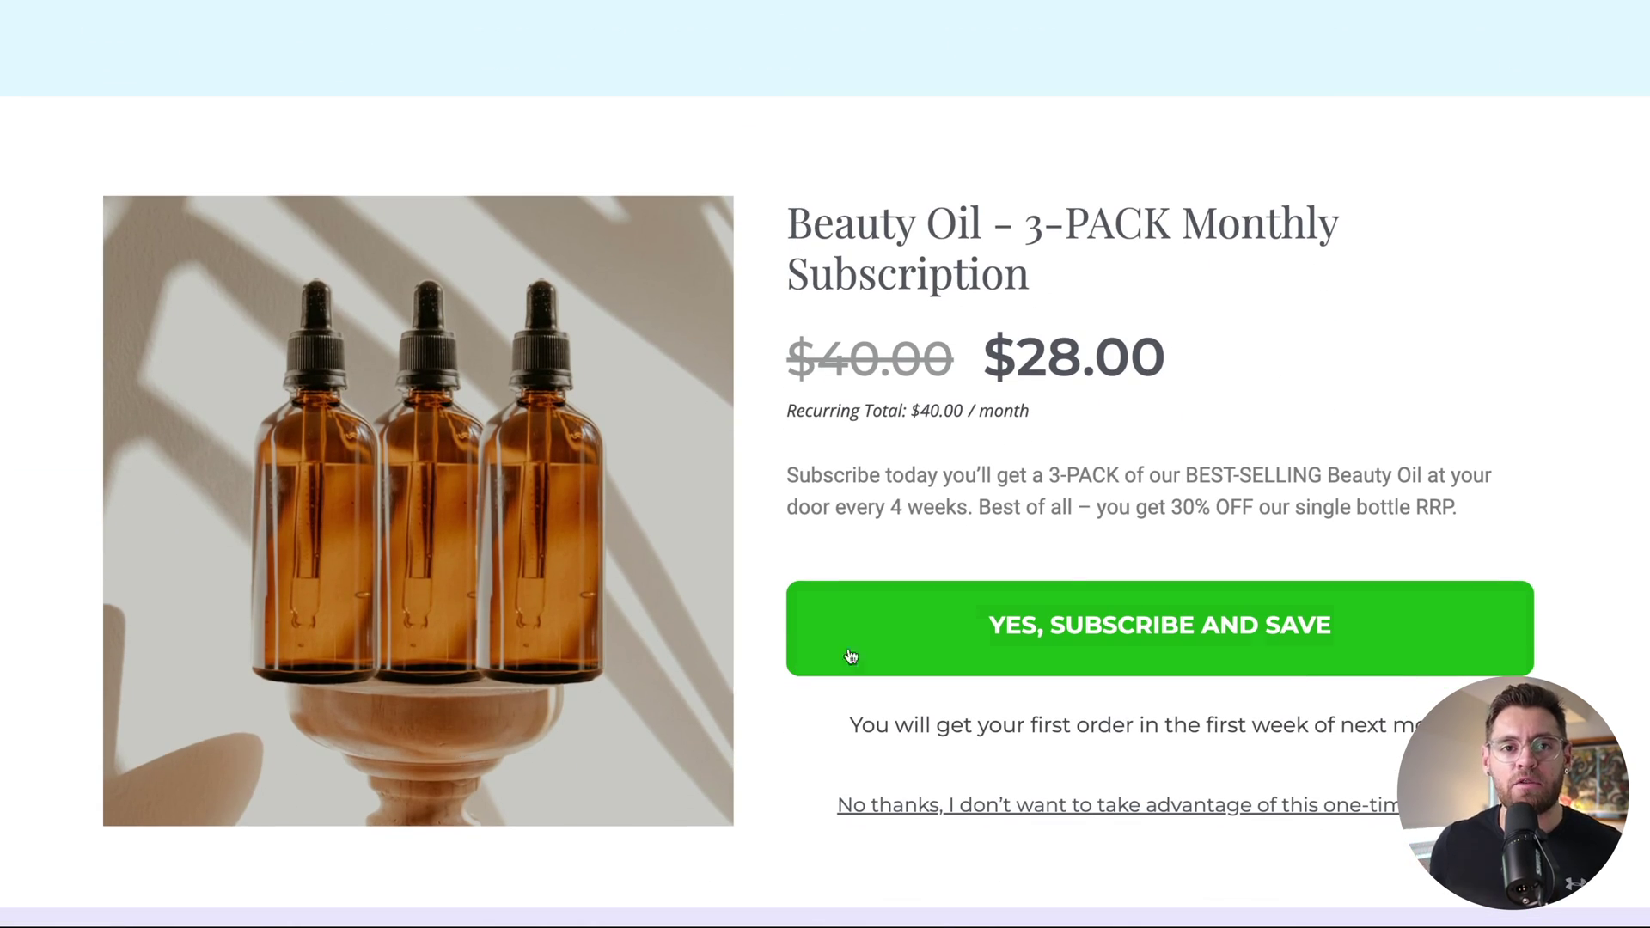
click(851, 656)
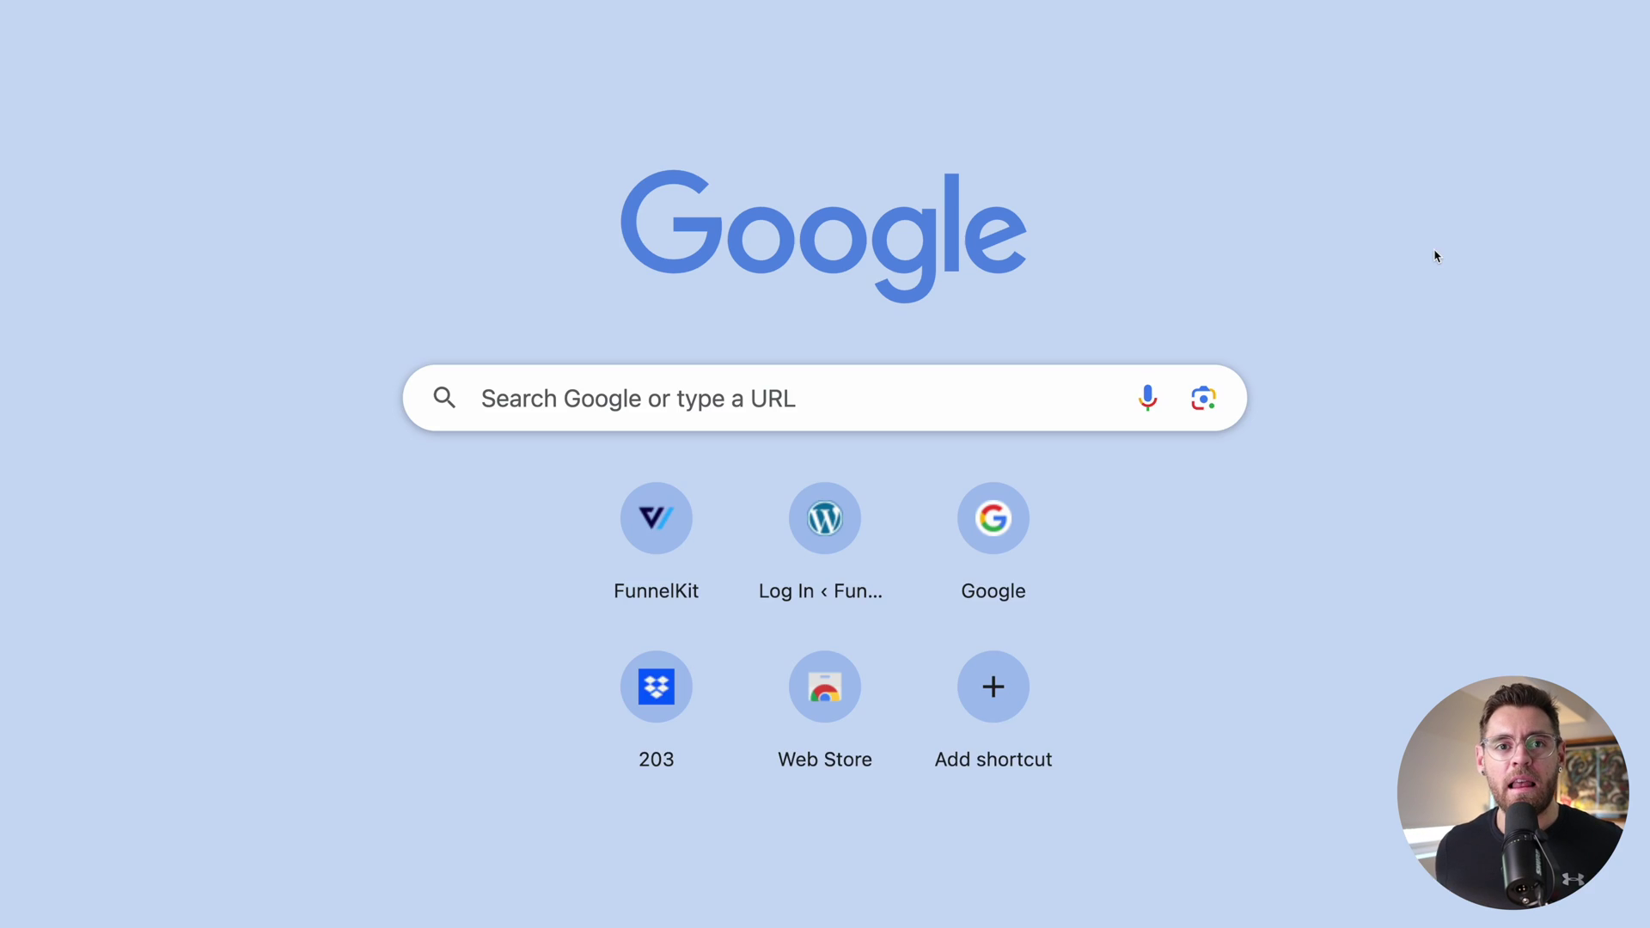
Paste the FunnelKit exclusive-offer URL to open its pricing page.
click(957, 394)
text(https://funnelkit.com/exclusive-offer/)
key(Return)
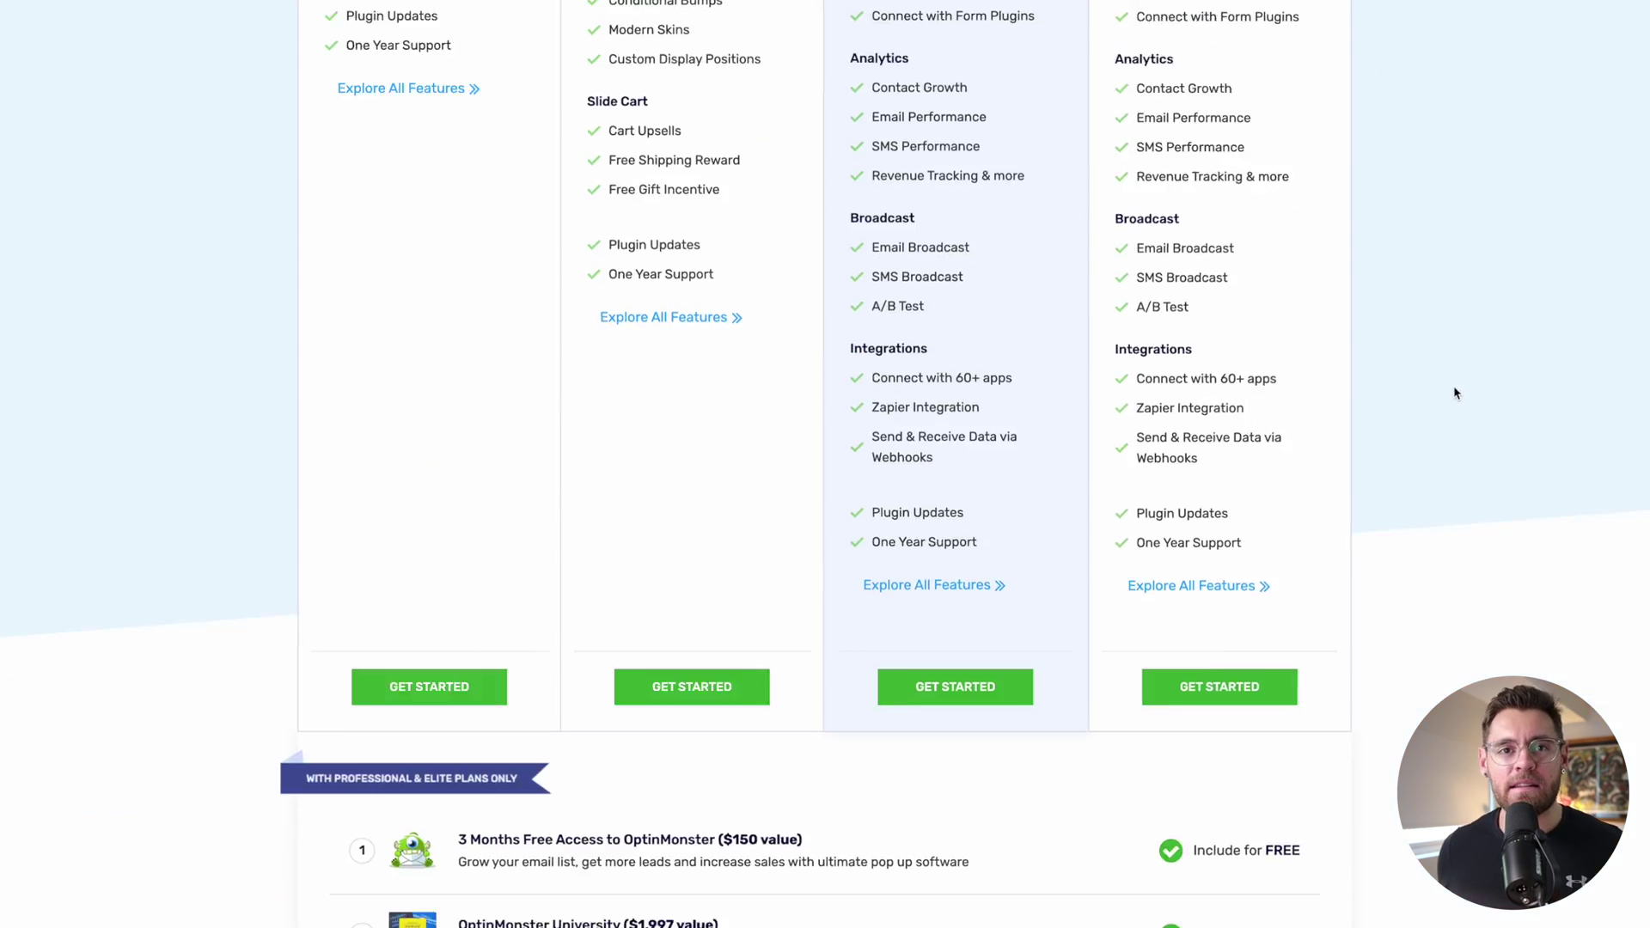